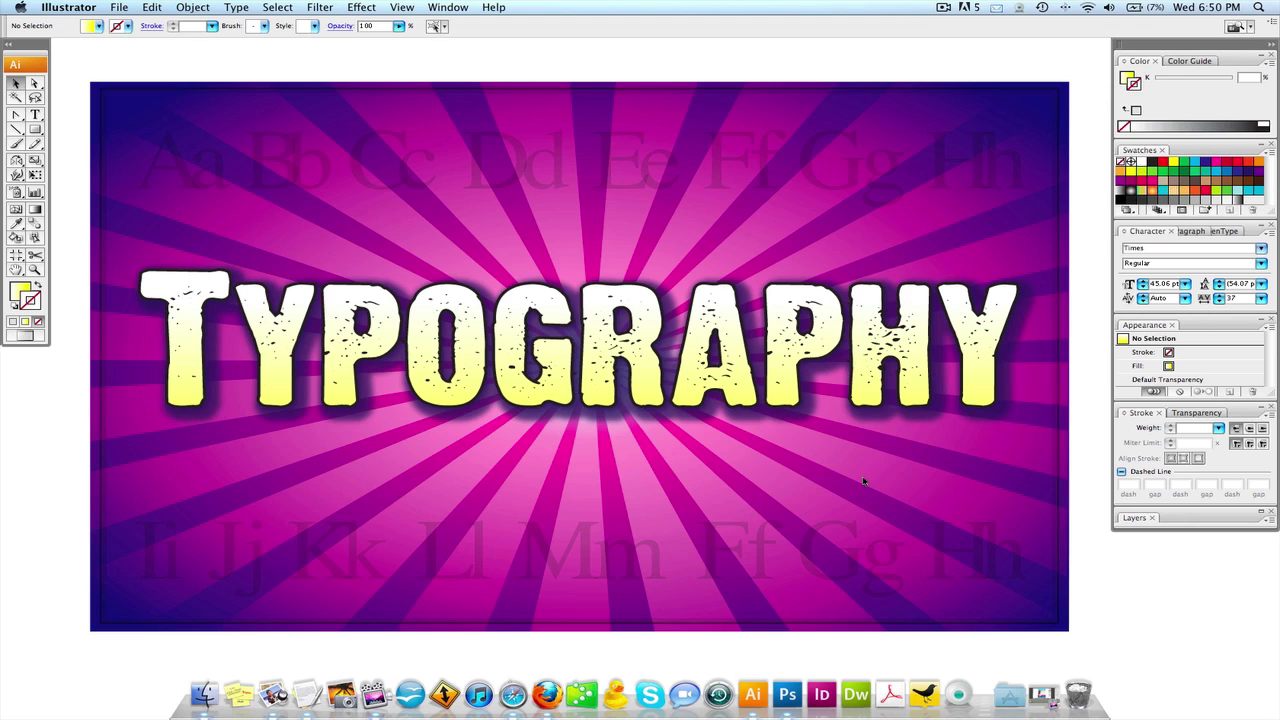
# - Type a test line of point text below the banner and move it down and left
pyautogui.moveTo(823, 545); pyautogui.dragTo(823, 120)
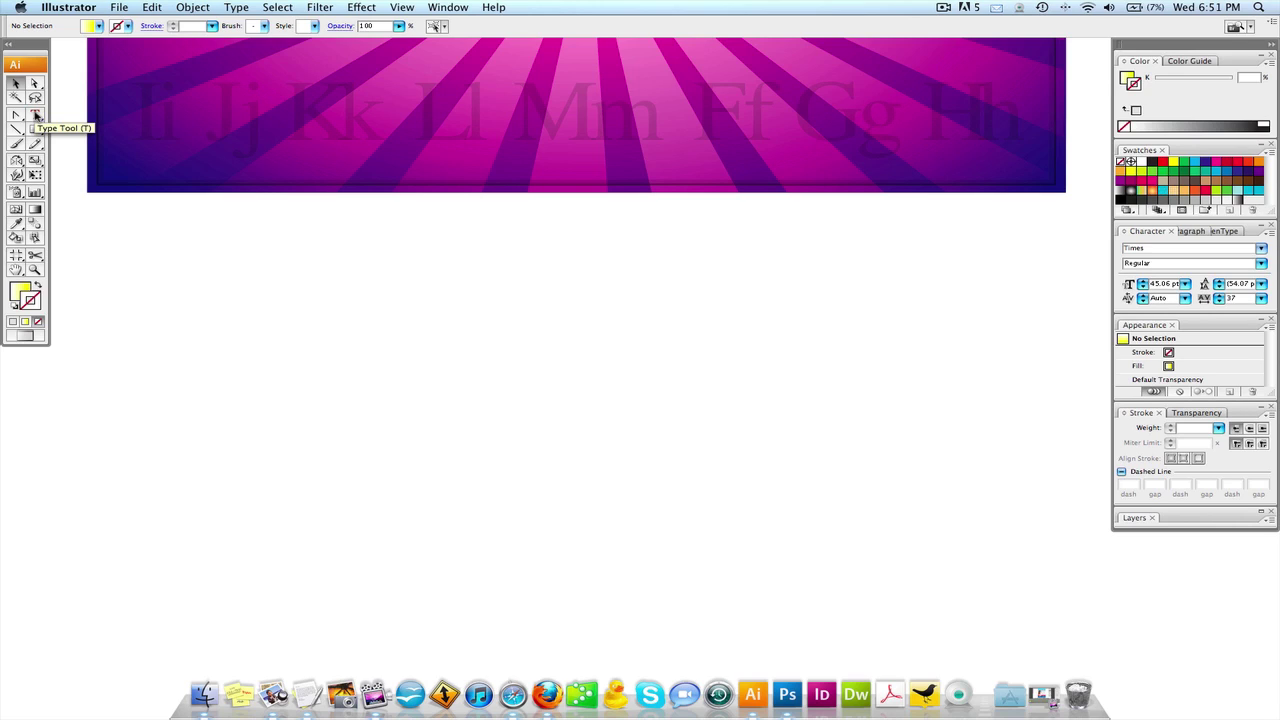
pyautogui.click(36, 116)
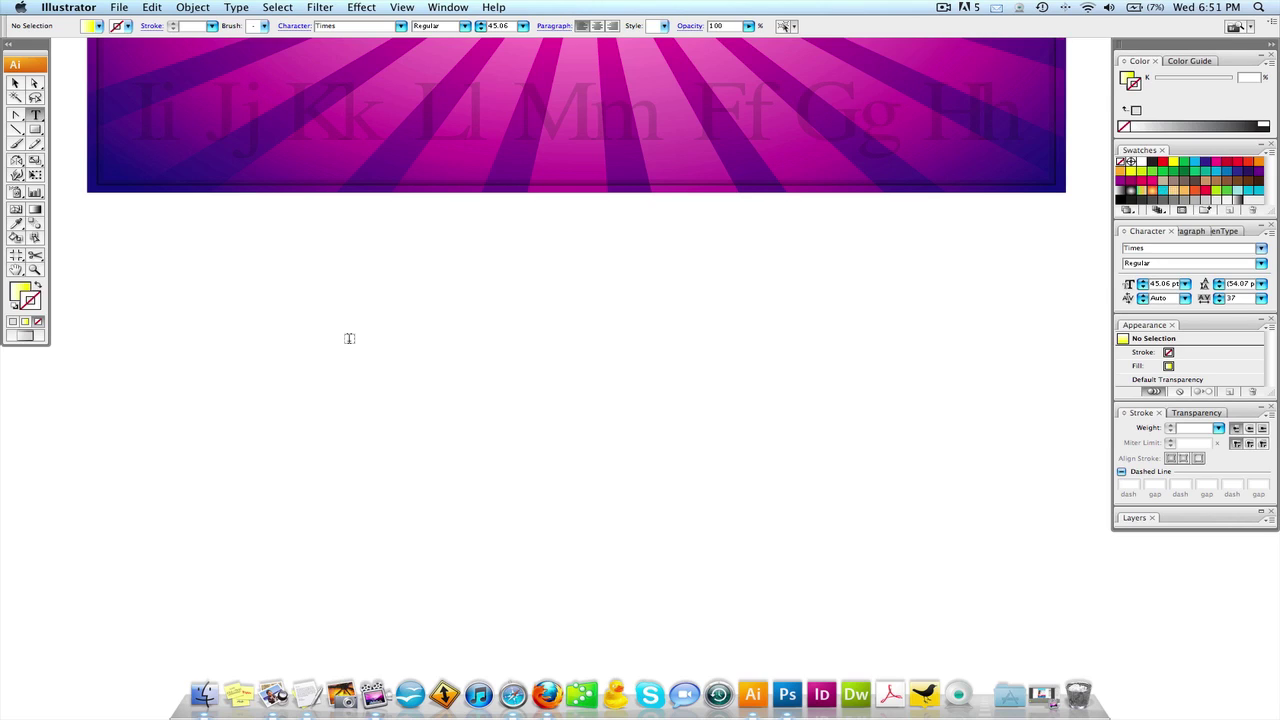
pyautogui.click(351, 282)
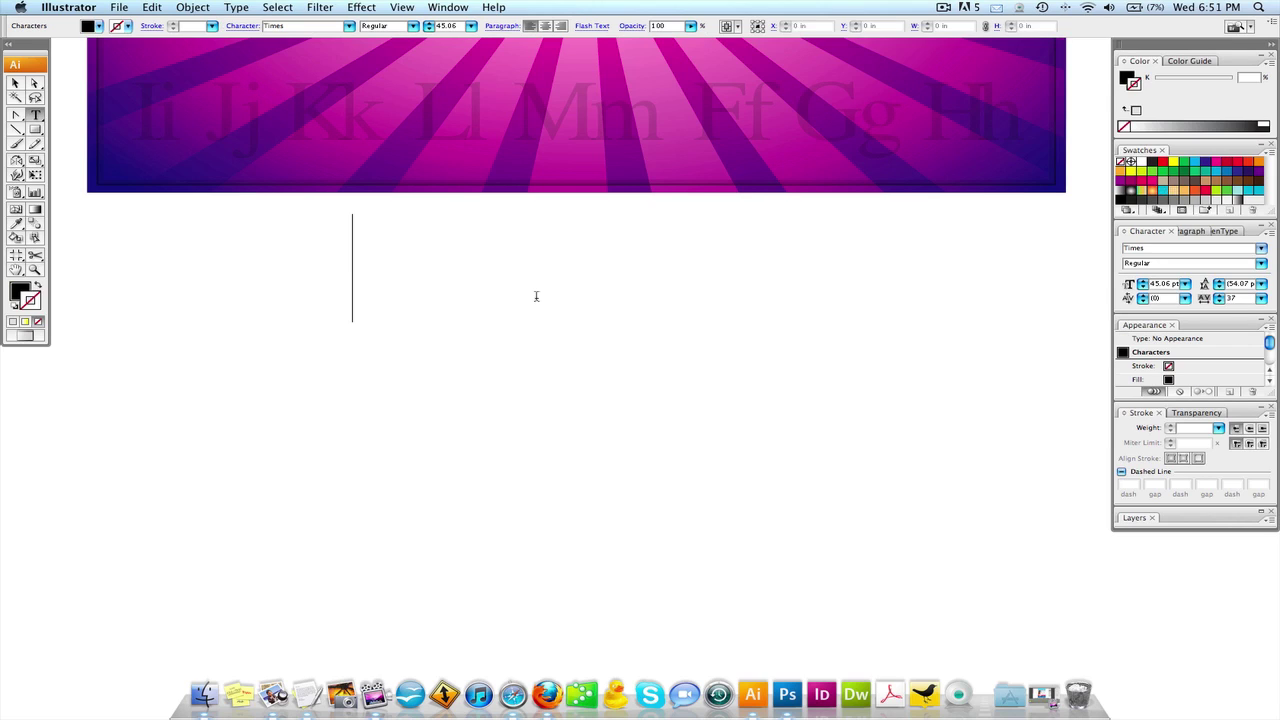
pyautogui.write('ajsbckjbcjbjkb')
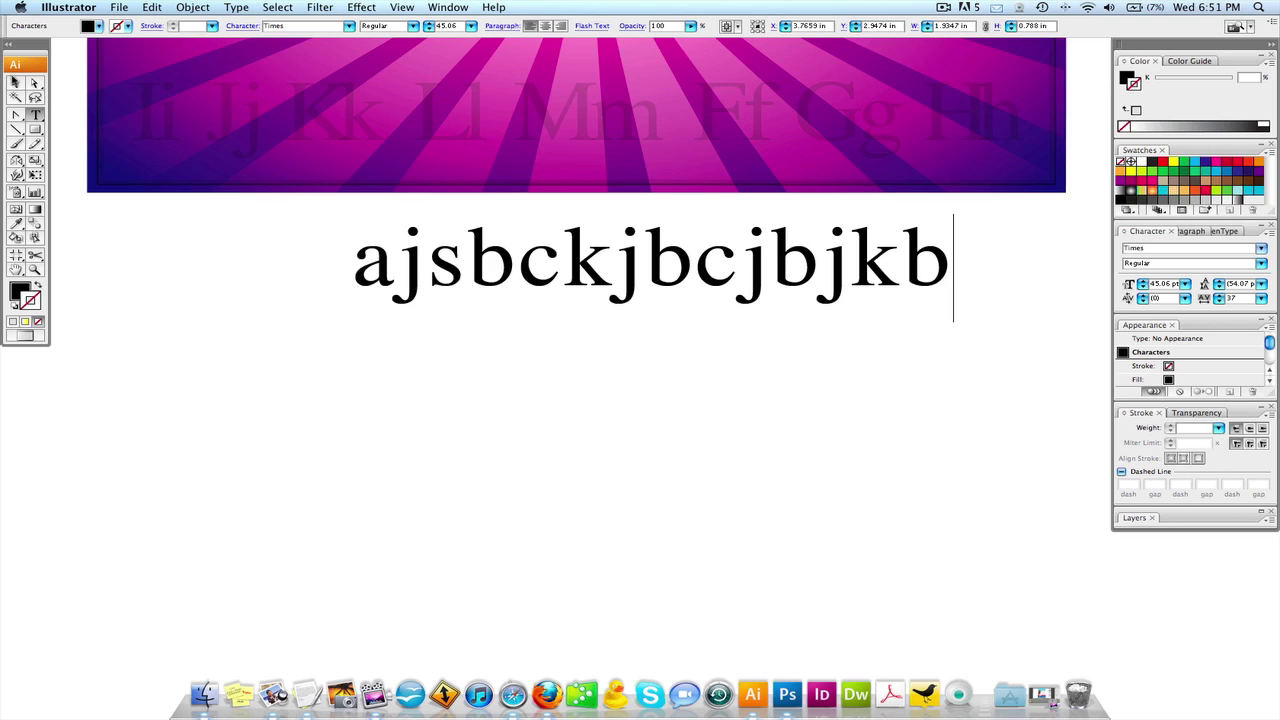
pyautogui.click(14, 84)
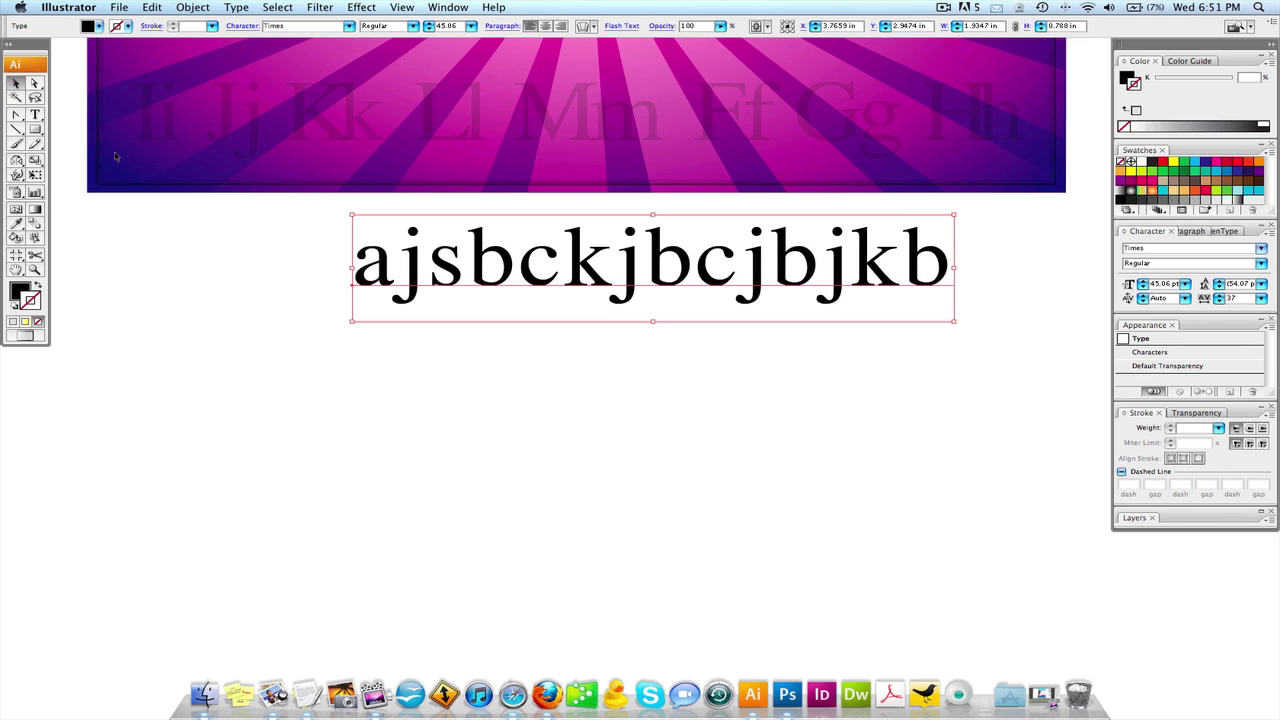
pyautogui.moveTo(409, 271); pyautogui.dragTo(301, 308)
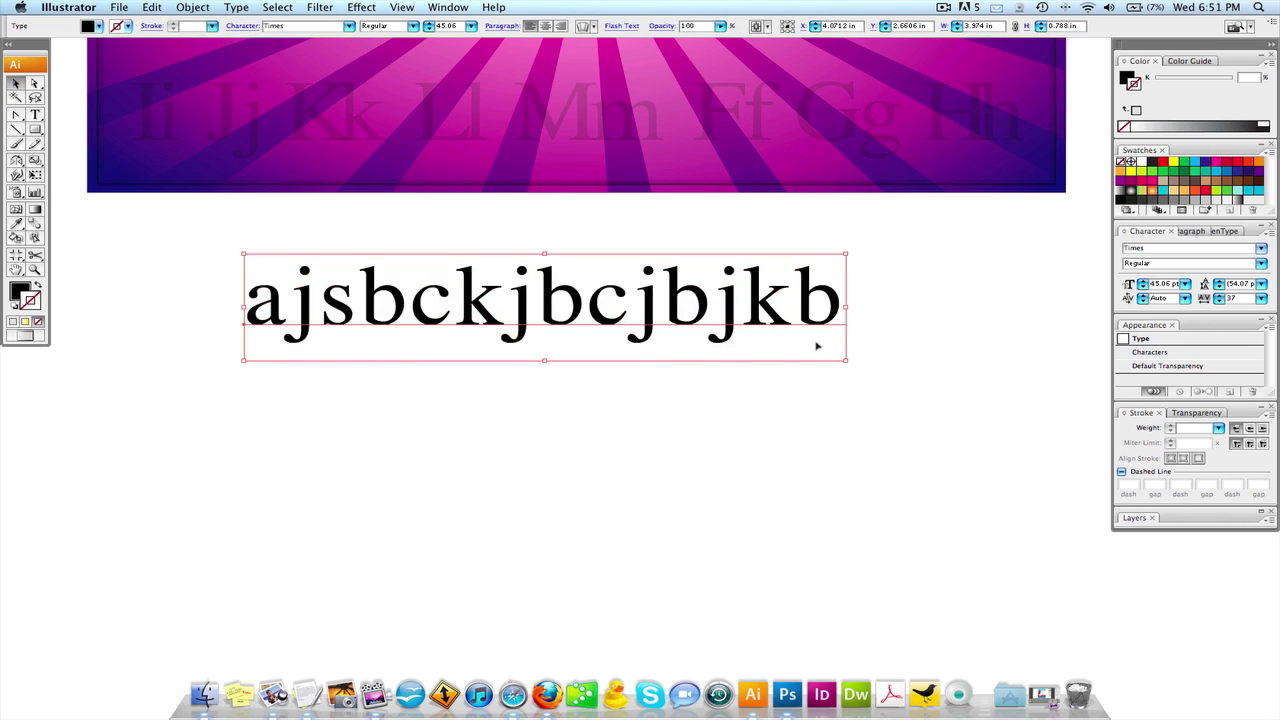
# - Append more letters to the end of the test line and select the text object
pyautogui.press('t')
pyautogui.click(848, 300)
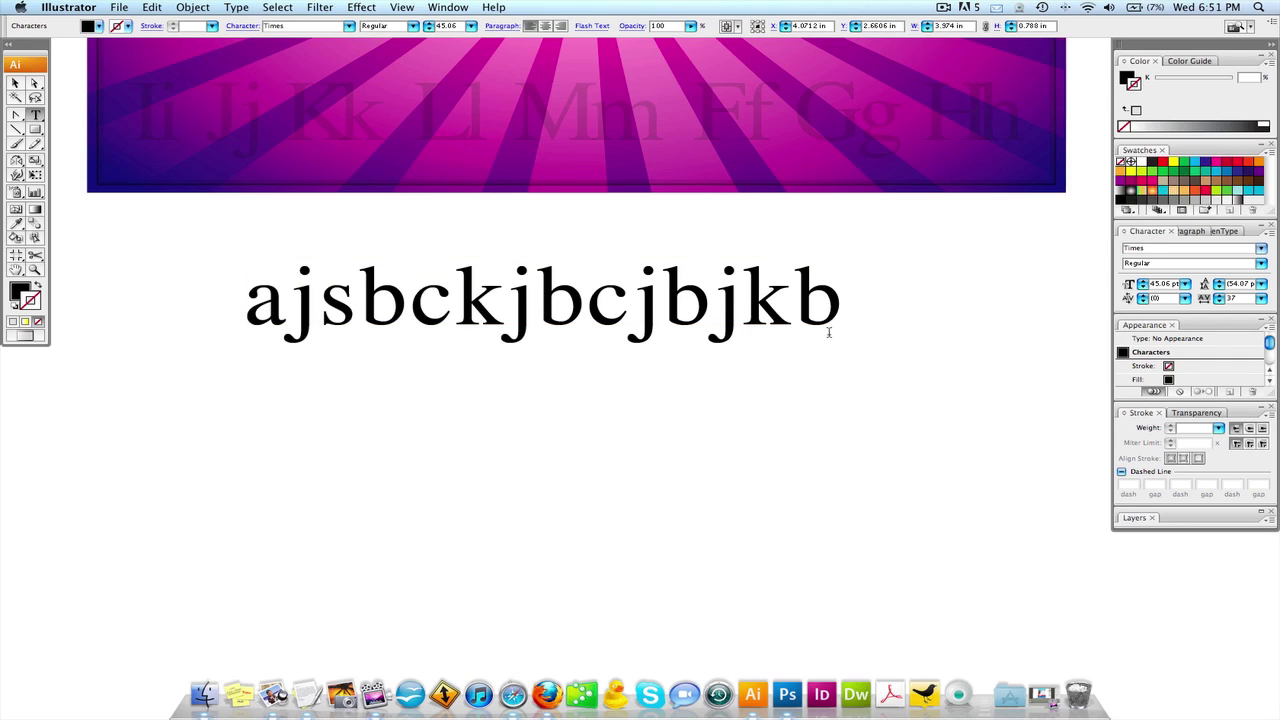
pyautogui.write('bjxbcj')
pyautogui.press('Escape')
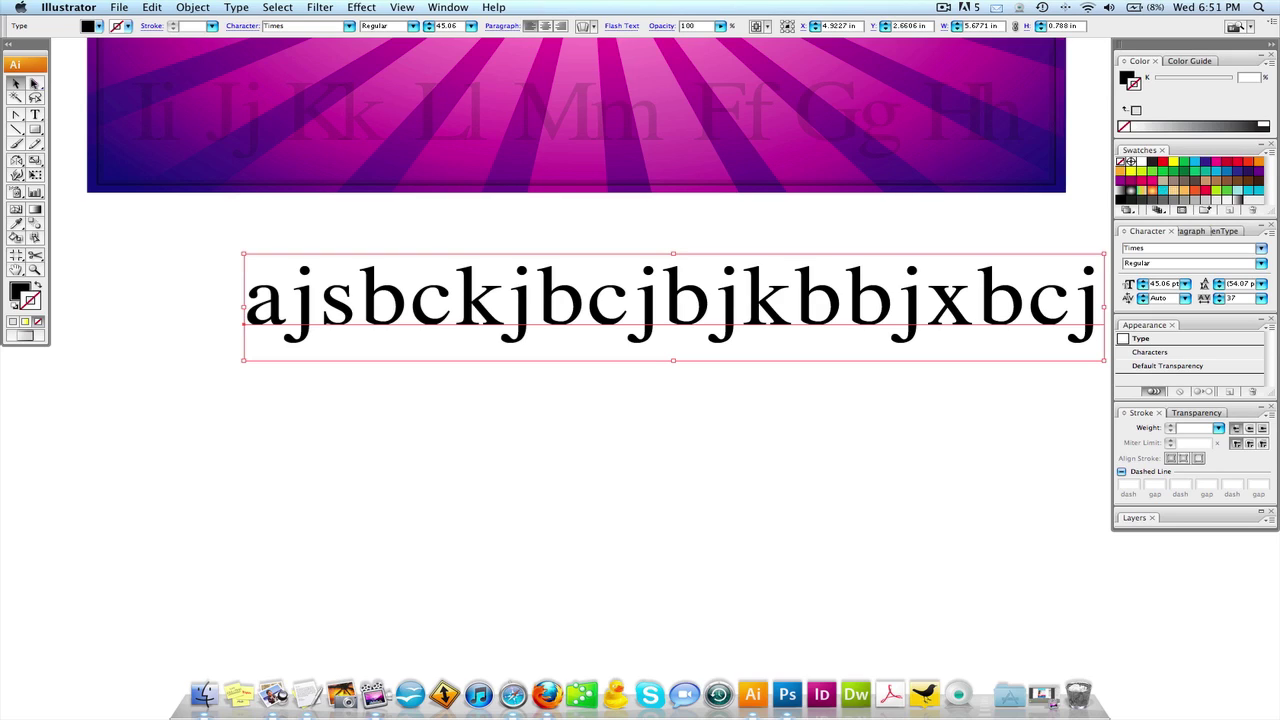
pyautogui.moveTo(34, 84); pyautogui.dragTo(80, 87)
# - Delete the practice line and draw a slightly narrowed area-type box below the banner
pyautogui.press('Delete')
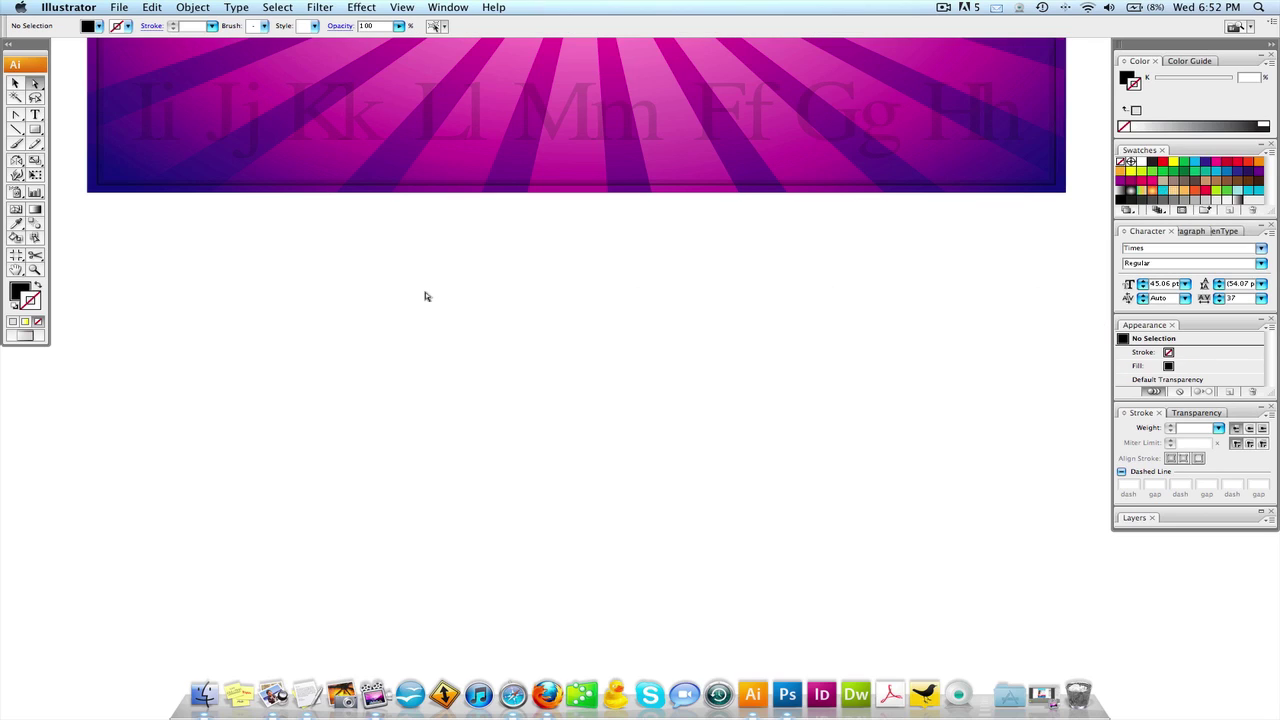
pyautogui.click(35, 114)
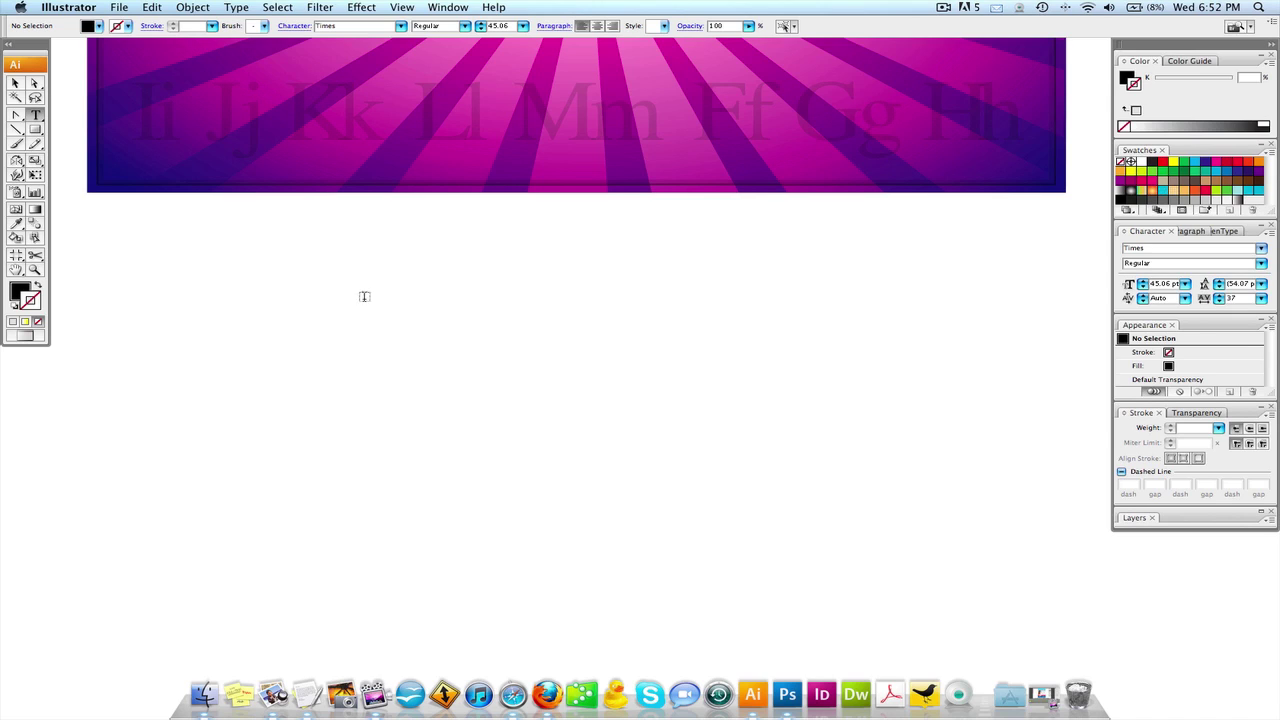
pyautogui.moveTo(357, 280); pyautogui.dragTo(876, 541)
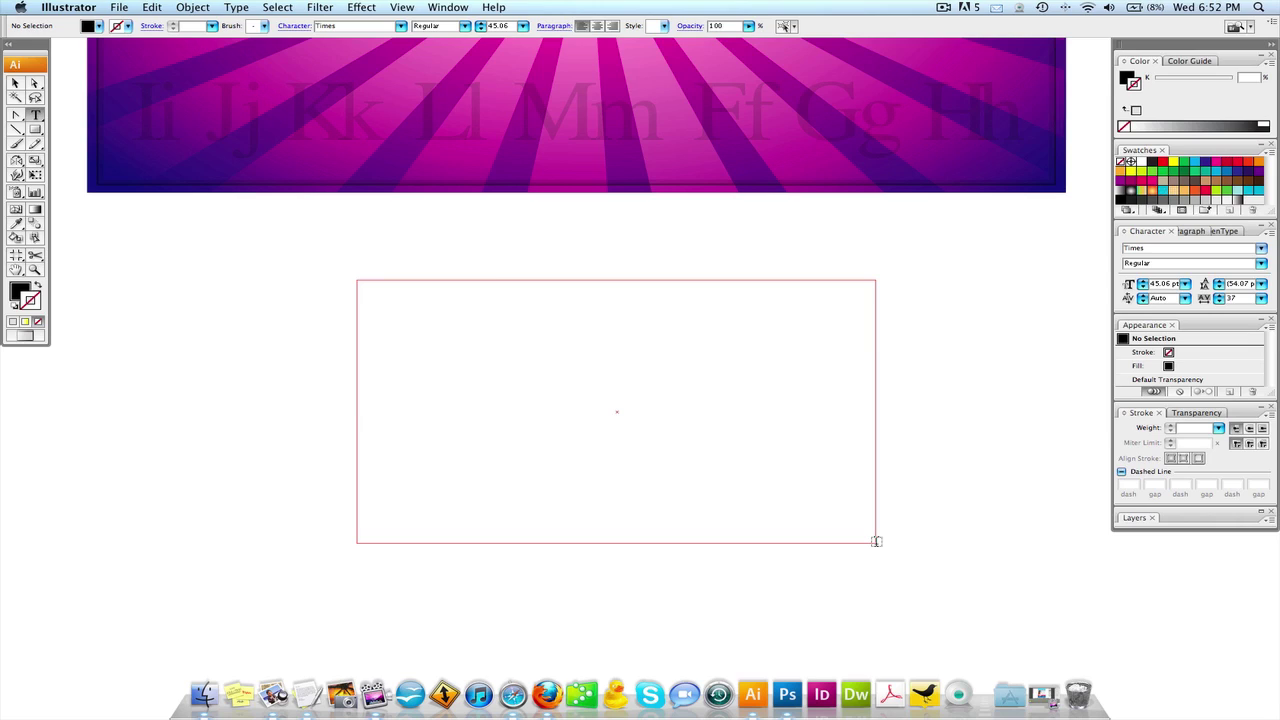
pyautogui.moveTo(876, 541); pyautogui.dragTo(856, 541)
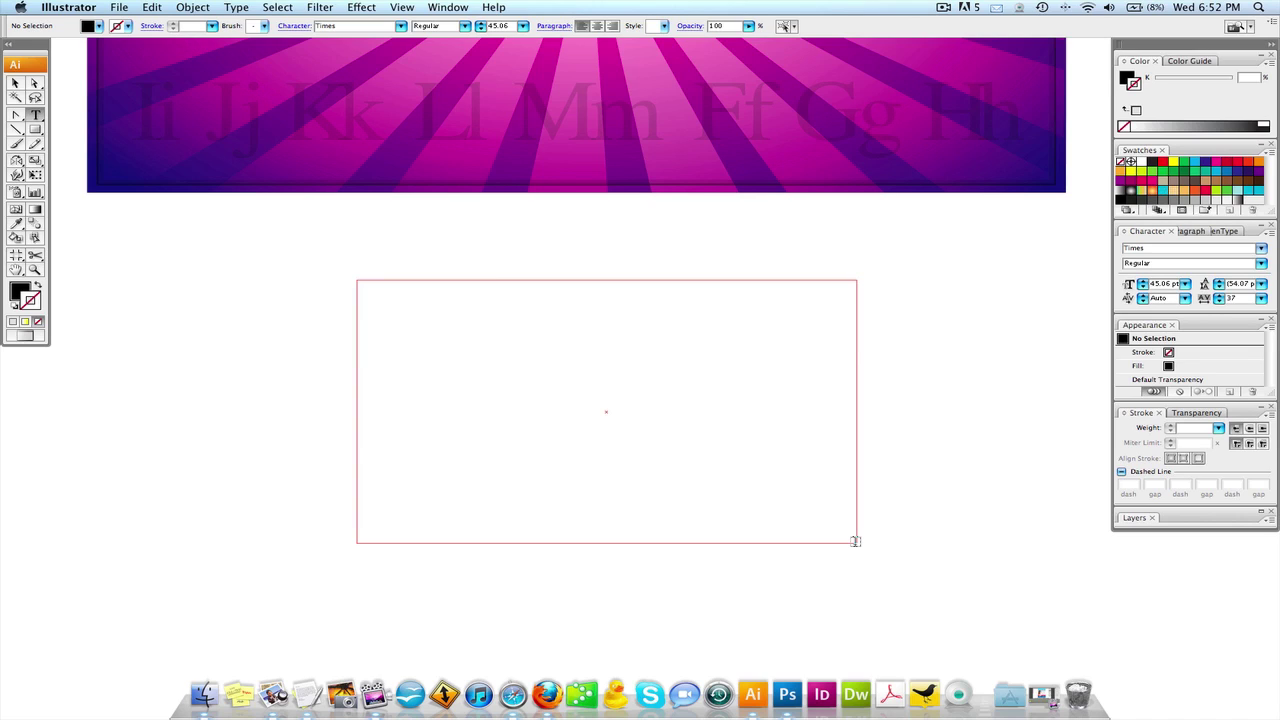
pyautogui.moveTo(855, 541); pyautogui.dragTo(855, 541)
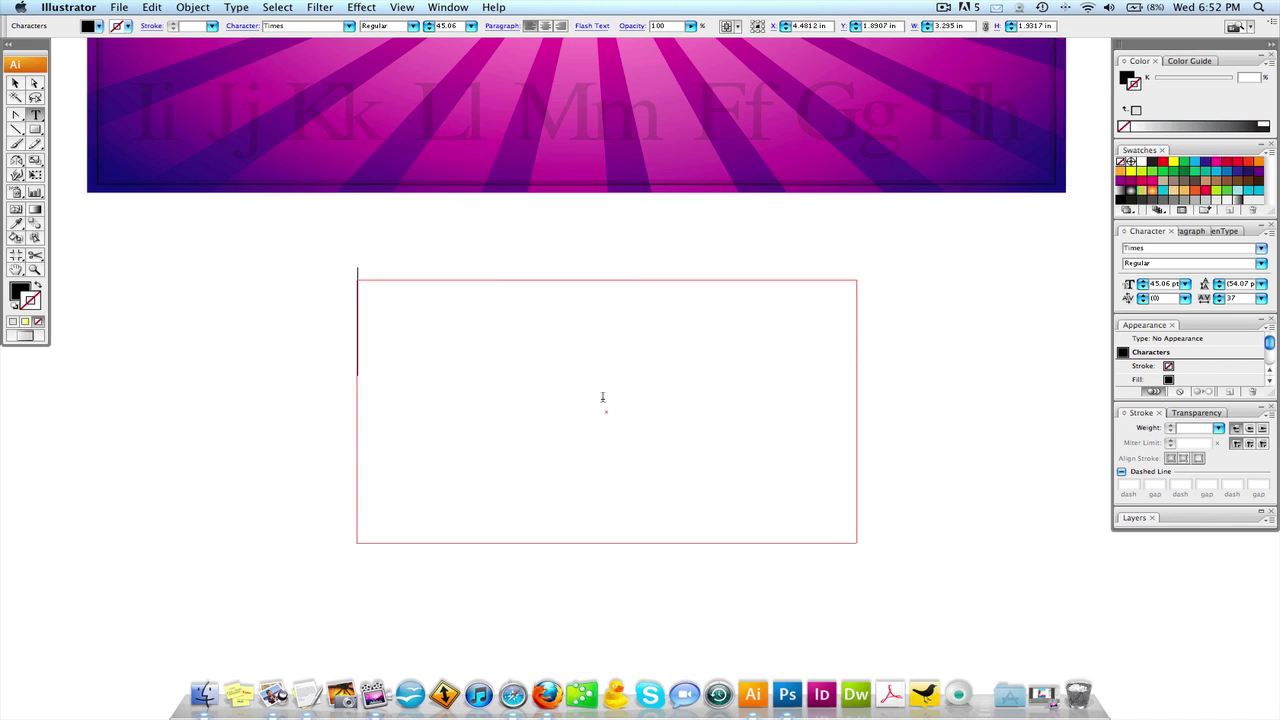
# - Set the type size to 14 pt and type 'Test copy' into the box
pyautogui.click(470, 26)
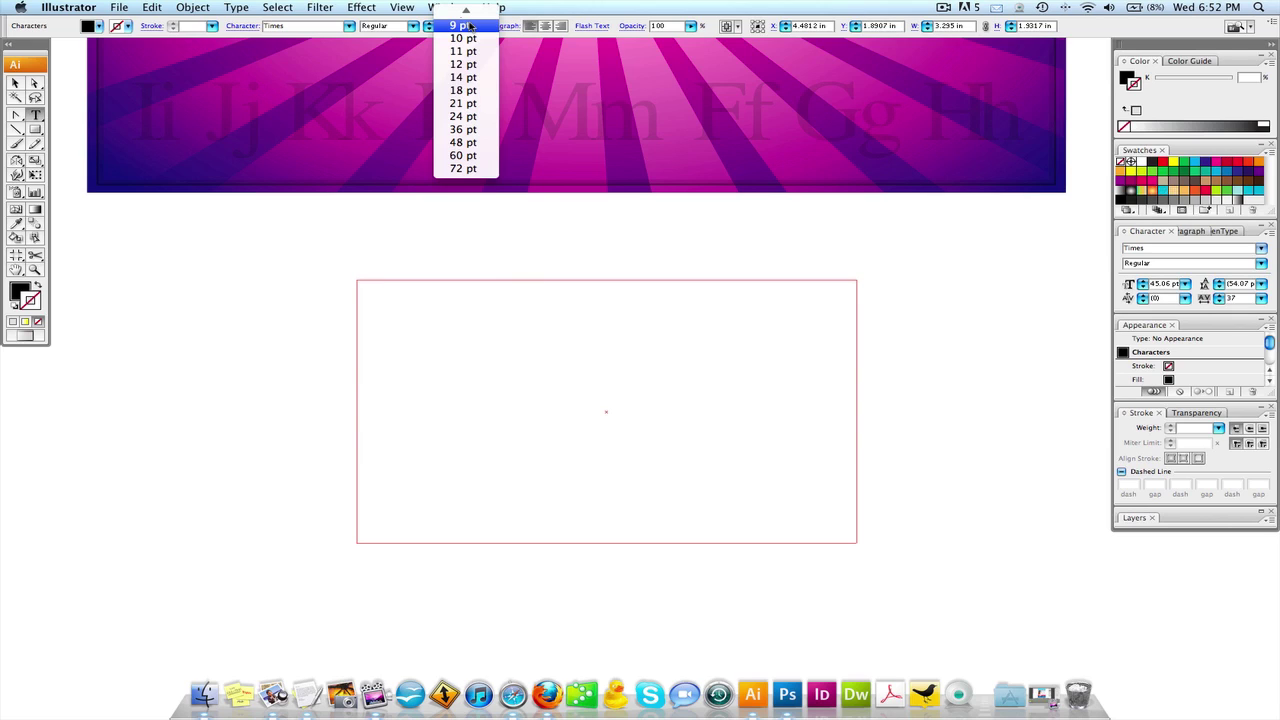
pyautogui.click(483, 78)
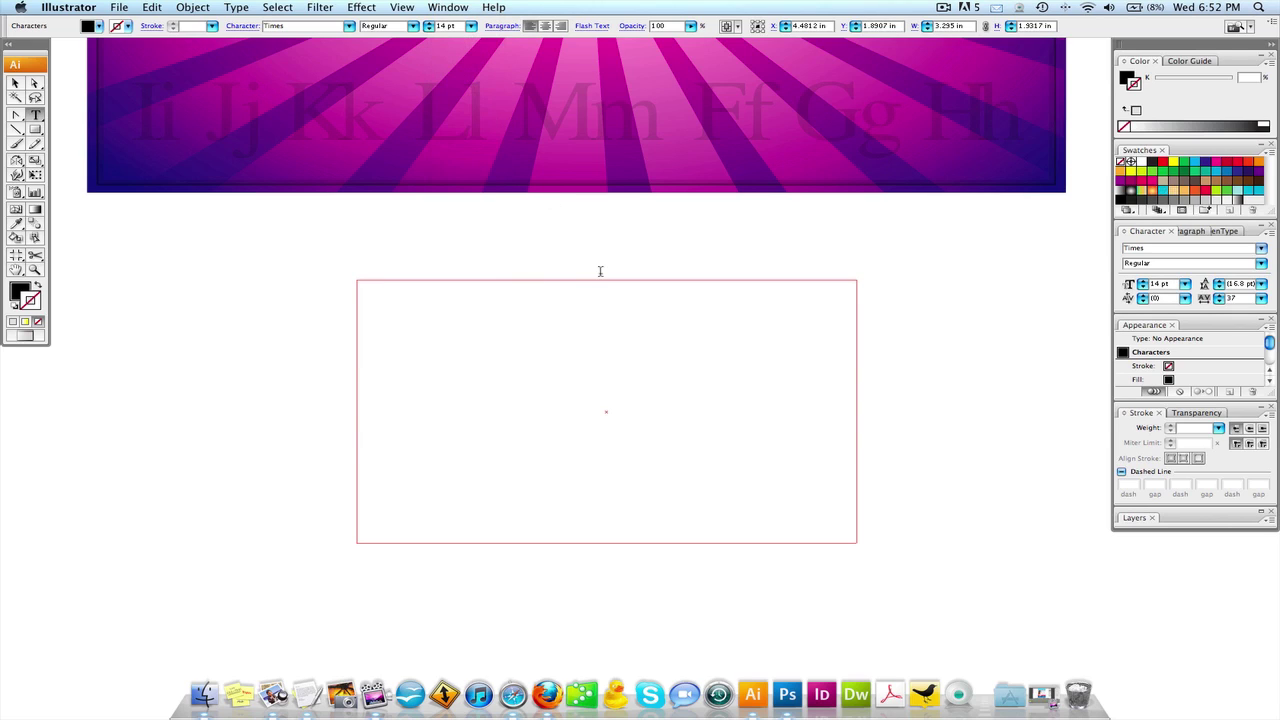
pyautogui.write('Test copy')
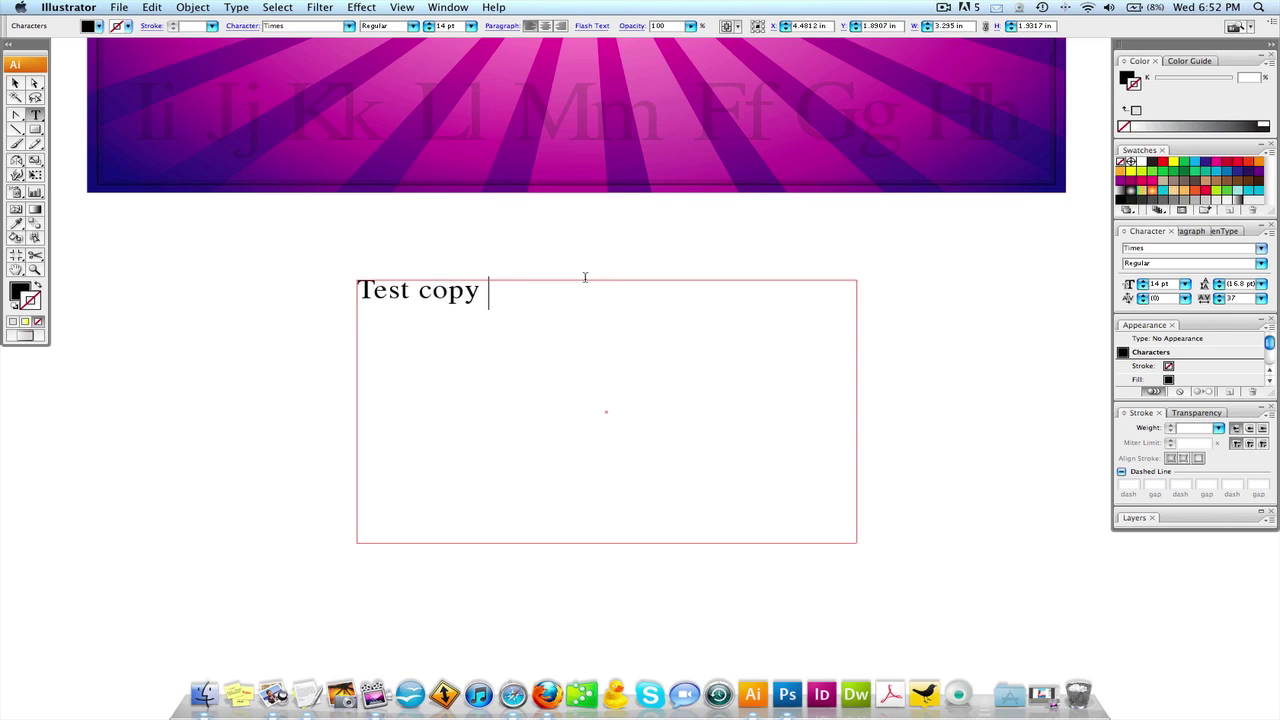
# - Fill the box with repeated copies of 'Test copy', then delete the trial box
pyautogui.press('super+a')
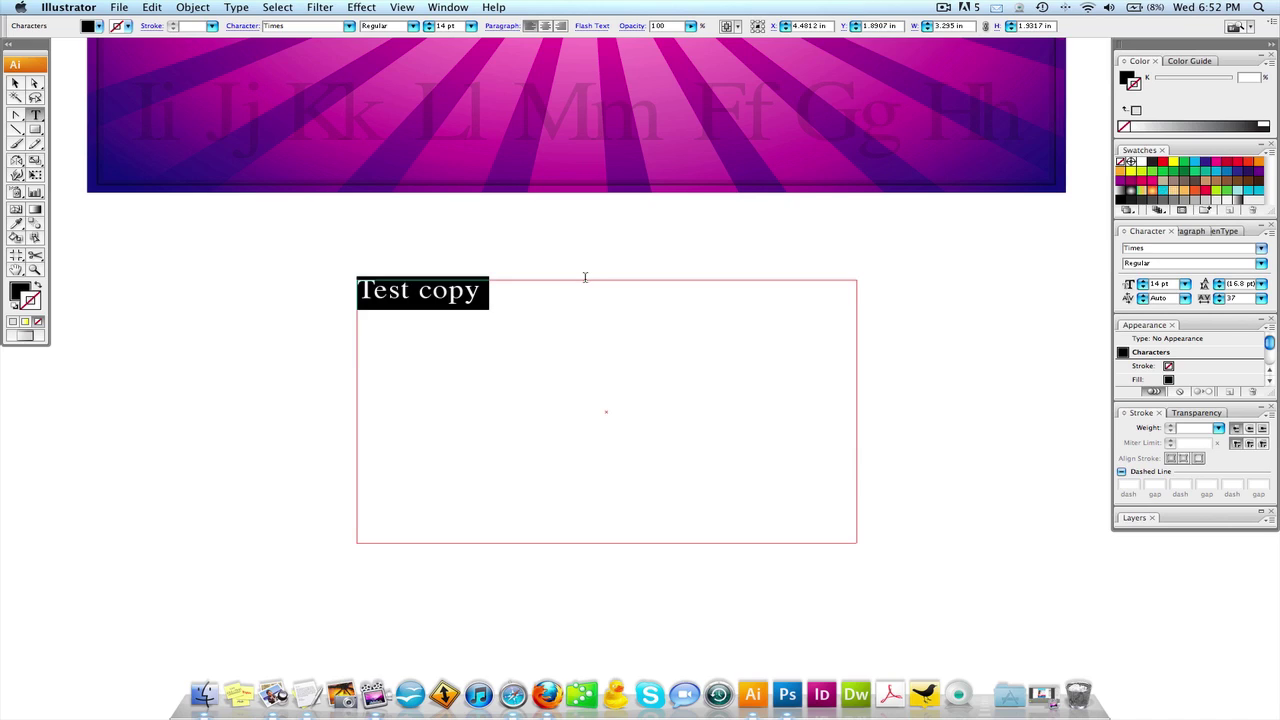
pyautogui.press('super+c')
pyautogui.press('super+v')
pyautogui.press('super+v')
pyautogui.press('super+v')
pyautogui.press('super+v')
pyautogui.press('super+v')
pyautogui.press('super+v')
pyautogui.press('super+v')
pyautogui.press('super+v')
pyautogui.press('super+v')
pyautogui.press('super+v')
pyautogui.press('super+v')
pyautogui.press('super+v')
pyautogui.press('super+v')
pyautogui.press('super+v')
pyautogui.press('super+v')
pyautogui.press('super+v')
pyautogui.press('super+v')
pyautogui.press('super+v')
pyautogui.press('super+v')
pyautogui.press('super+v')
pyautogui.press('super+v')
pyautogui.press('super+v')
pyautogui.press('super+v')
pyautogui.press('super+v')
pyautogui.press('super+v')
pyautogui.press('super+v')
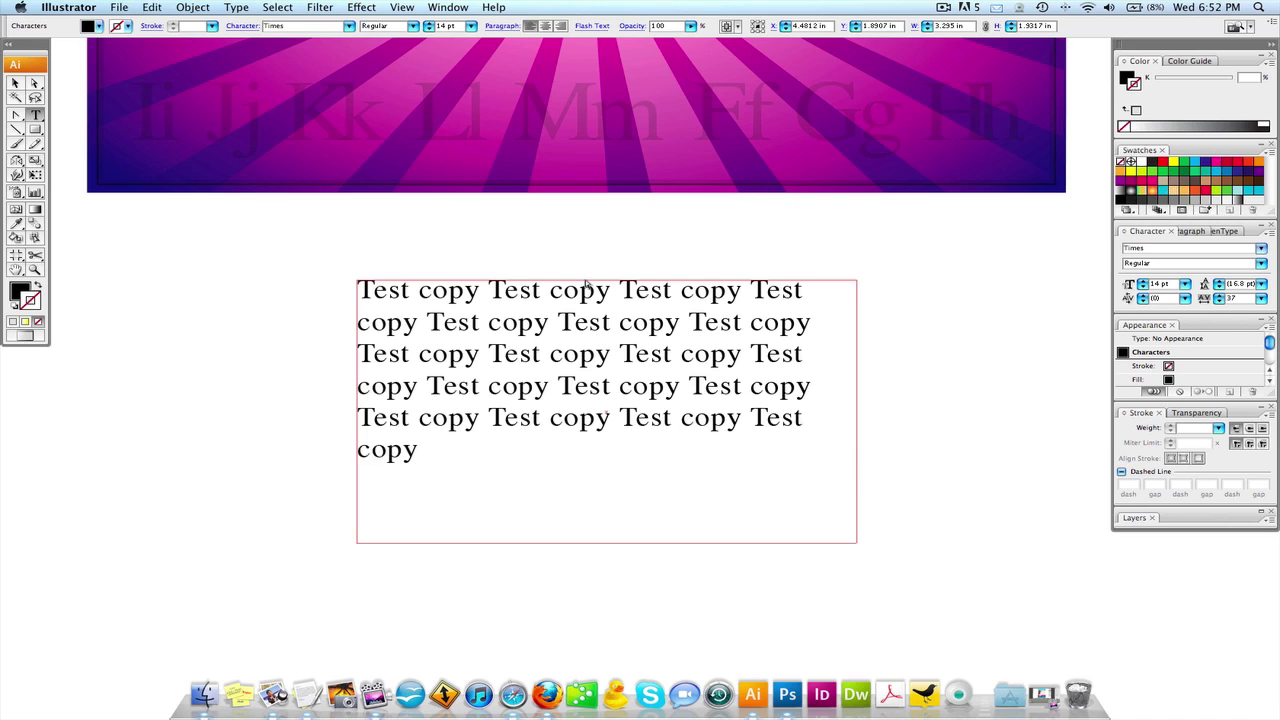
pyautogui.press('Escape')
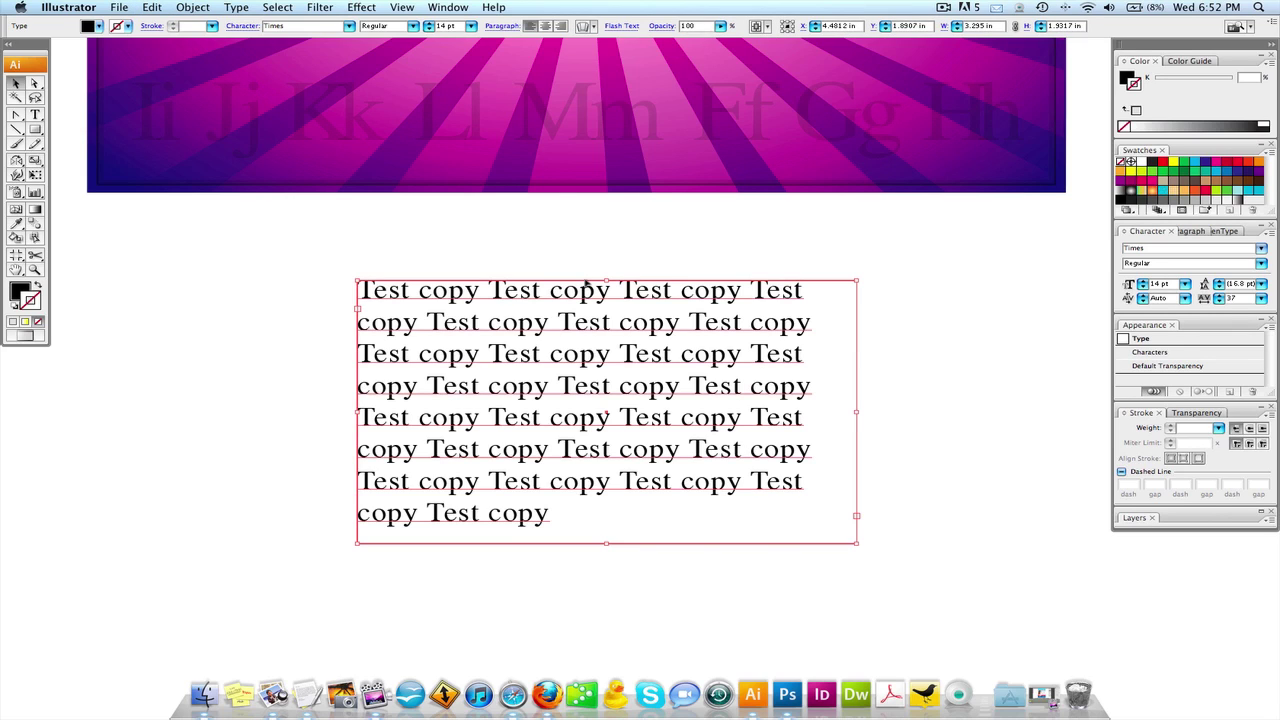
pyautogui.press('Delete')
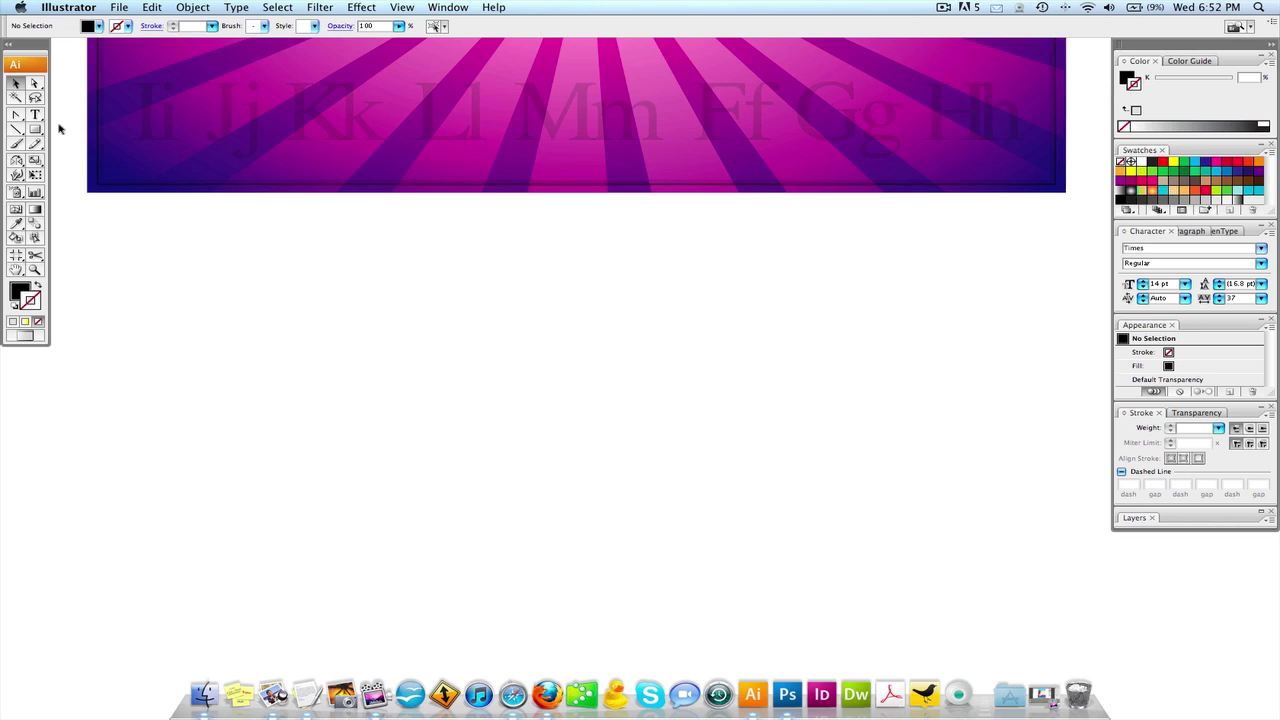
pyautogui.moveTo(466, 260); pyautogui.dragTo(468, 267)
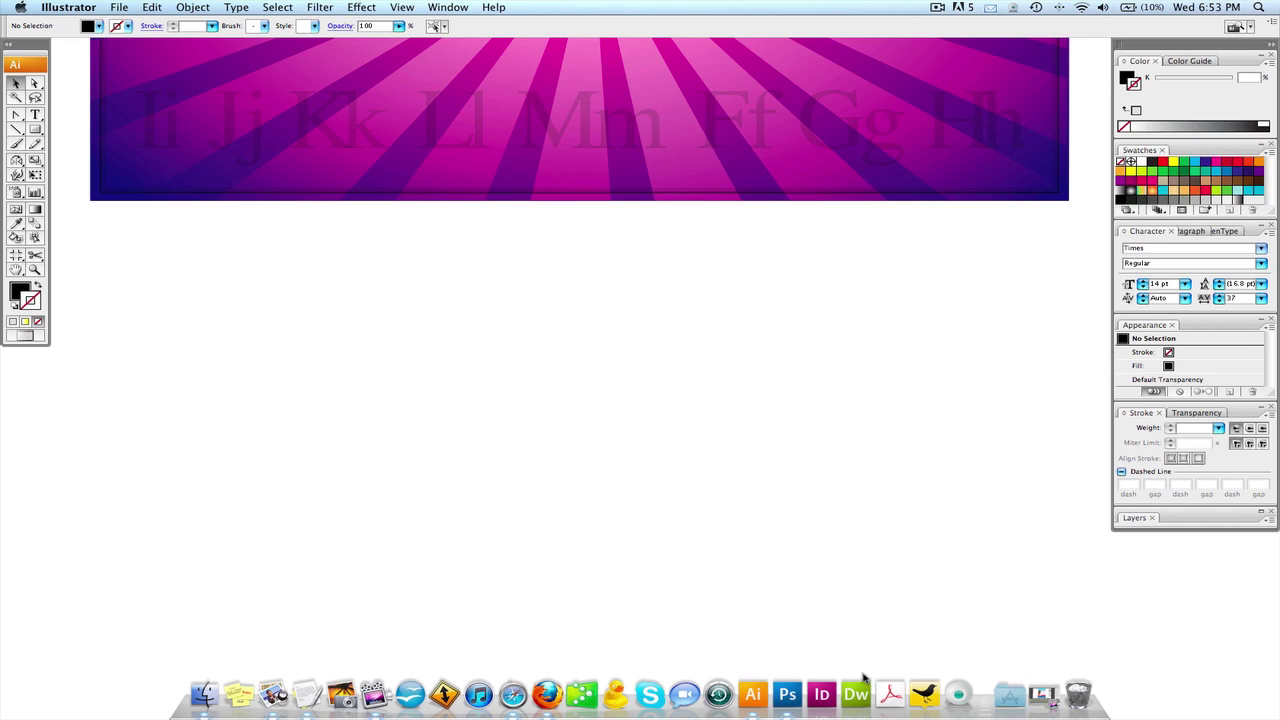
# - Select and copy the standard Lorem Ipsum passage on lipsum.com, then switch back to Illustrator
pyautogui.click(517, 694)
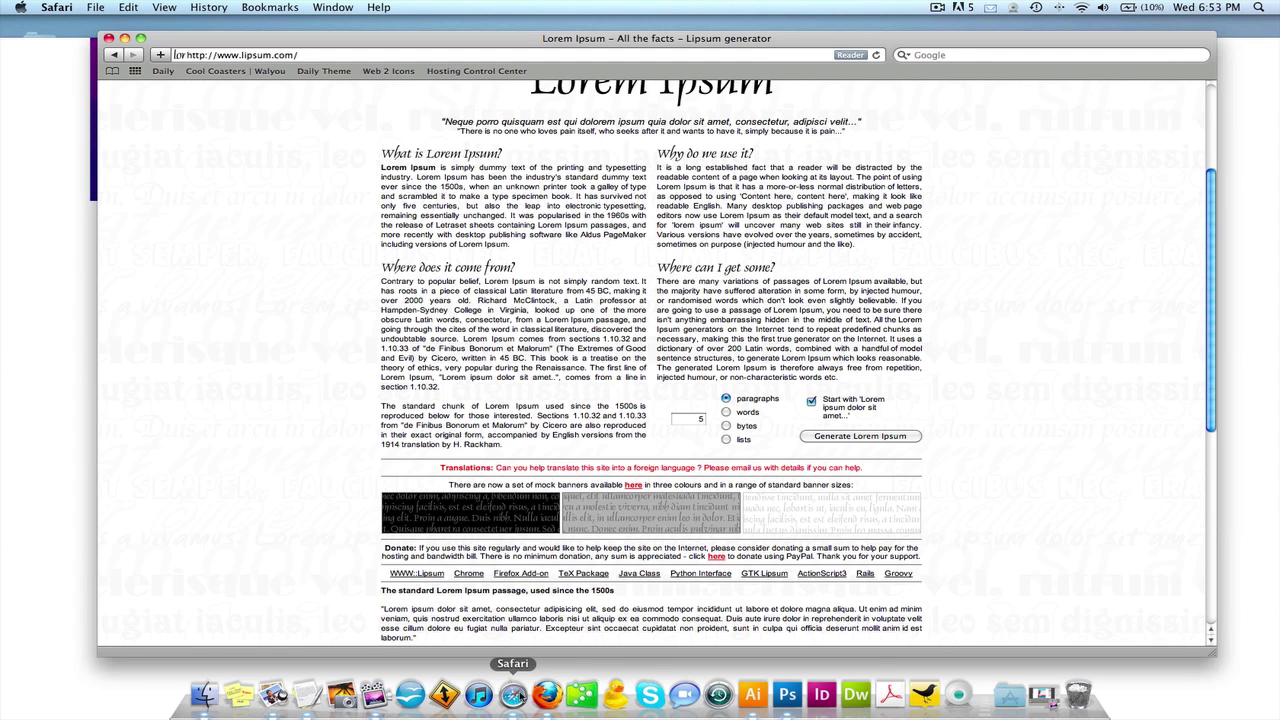
pyautogui.scroll(5, 400, 95)
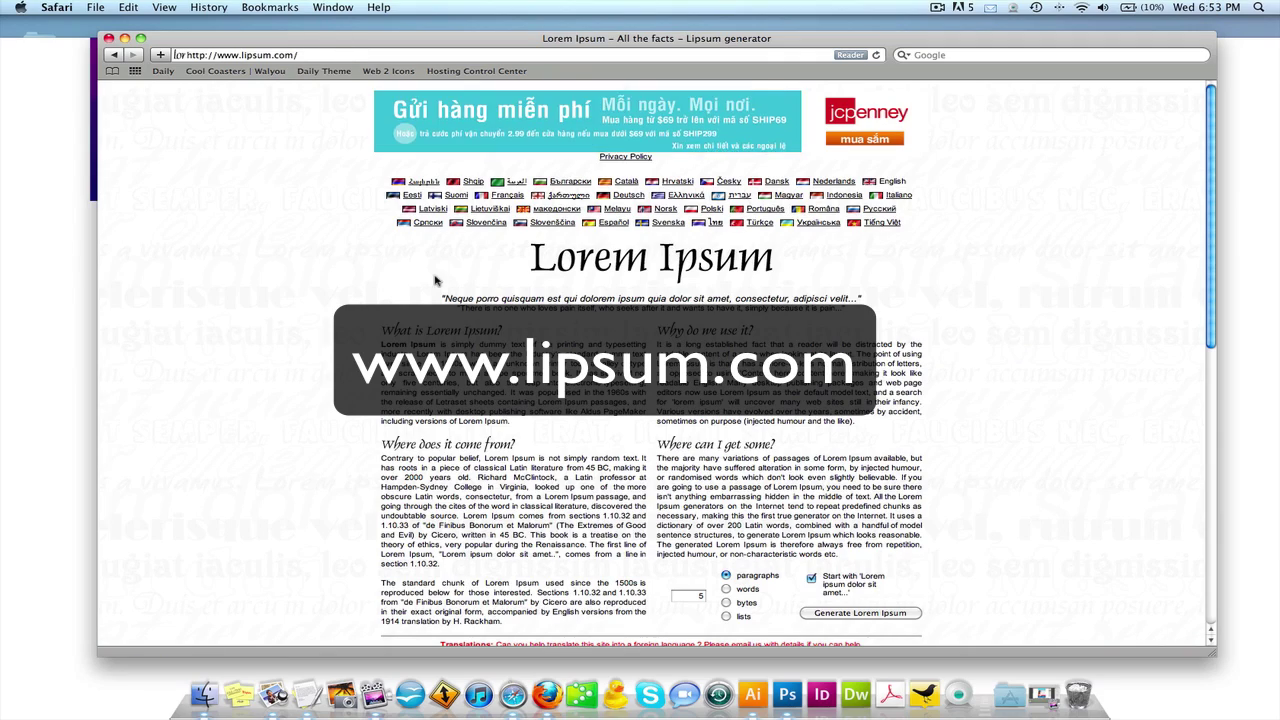
pyautogui.scroll(-6, 435, 280)
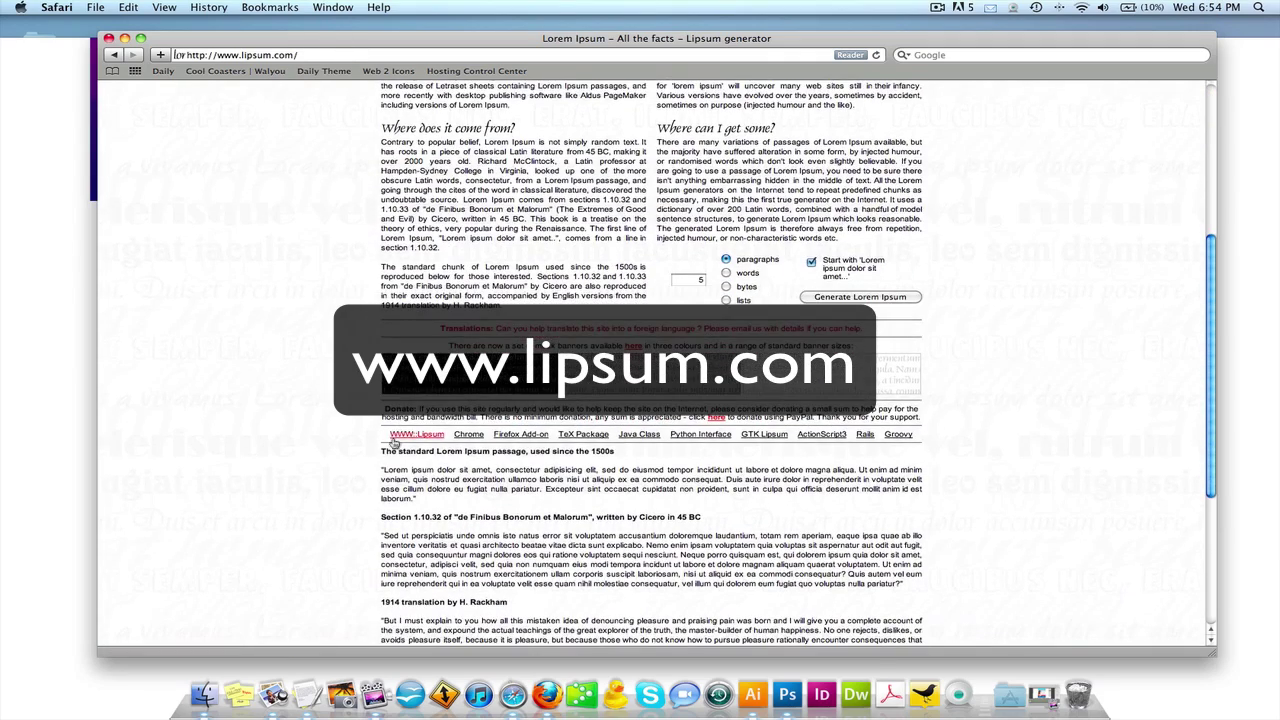
pyautogui.moveTo(381, 469); pyautogui.dragTo(413, 503)
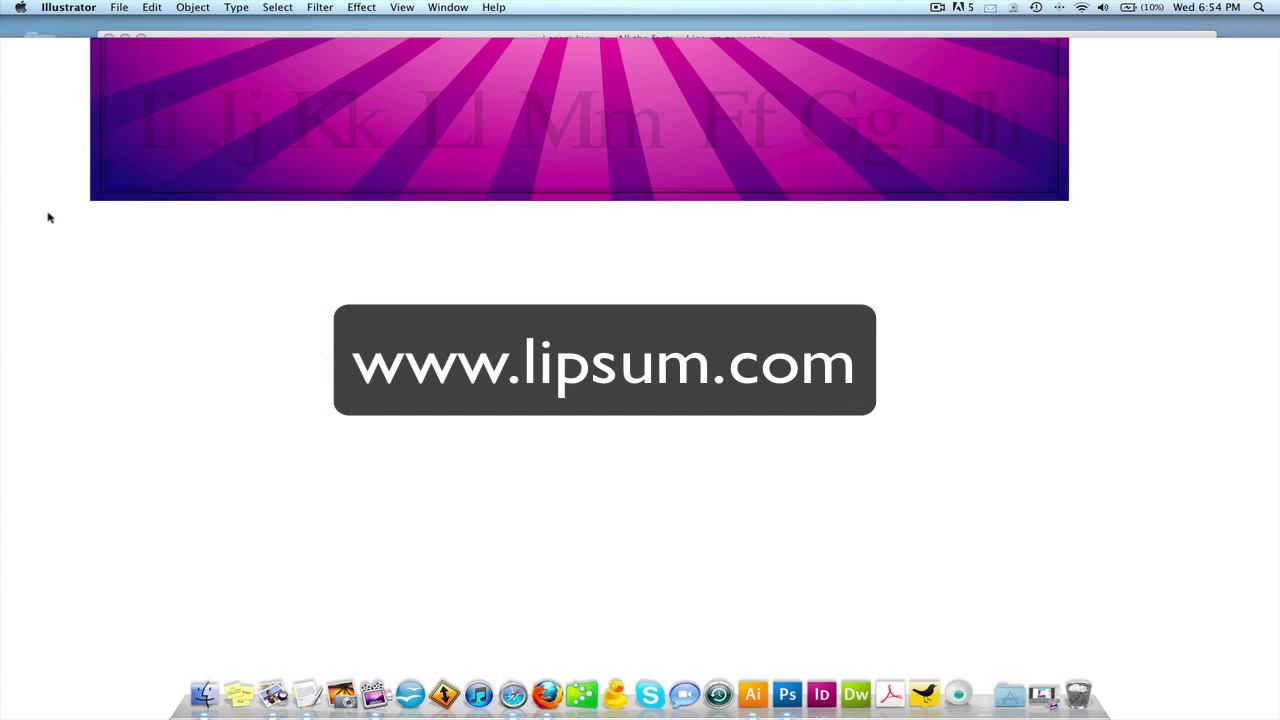
pyautogui.press('super+Tab')
pyautogui.click(35, 114)
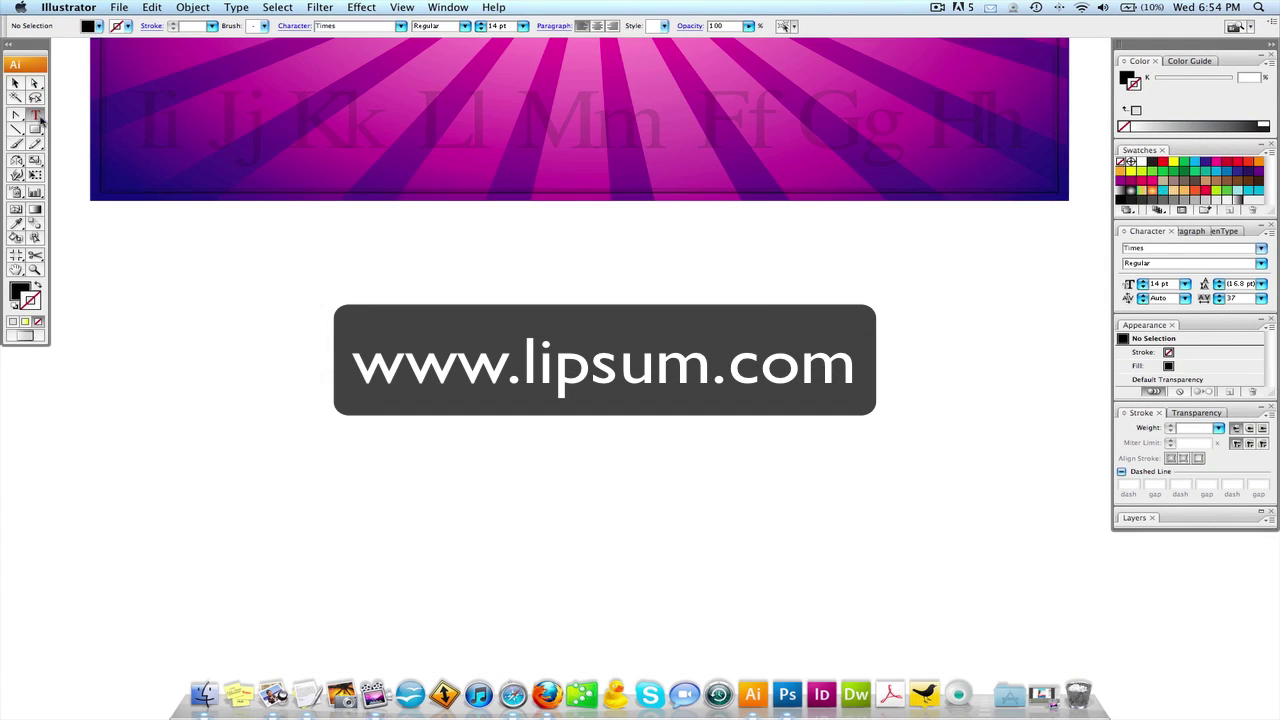
# - Paste the Lorem Ipsum passage as point text below the banner, then deselect it
pyautogui.click(151, 220)
pyautogui.press('cmd+v')
pyautogui.press('Escape')
pyautogui.click(254, 388)
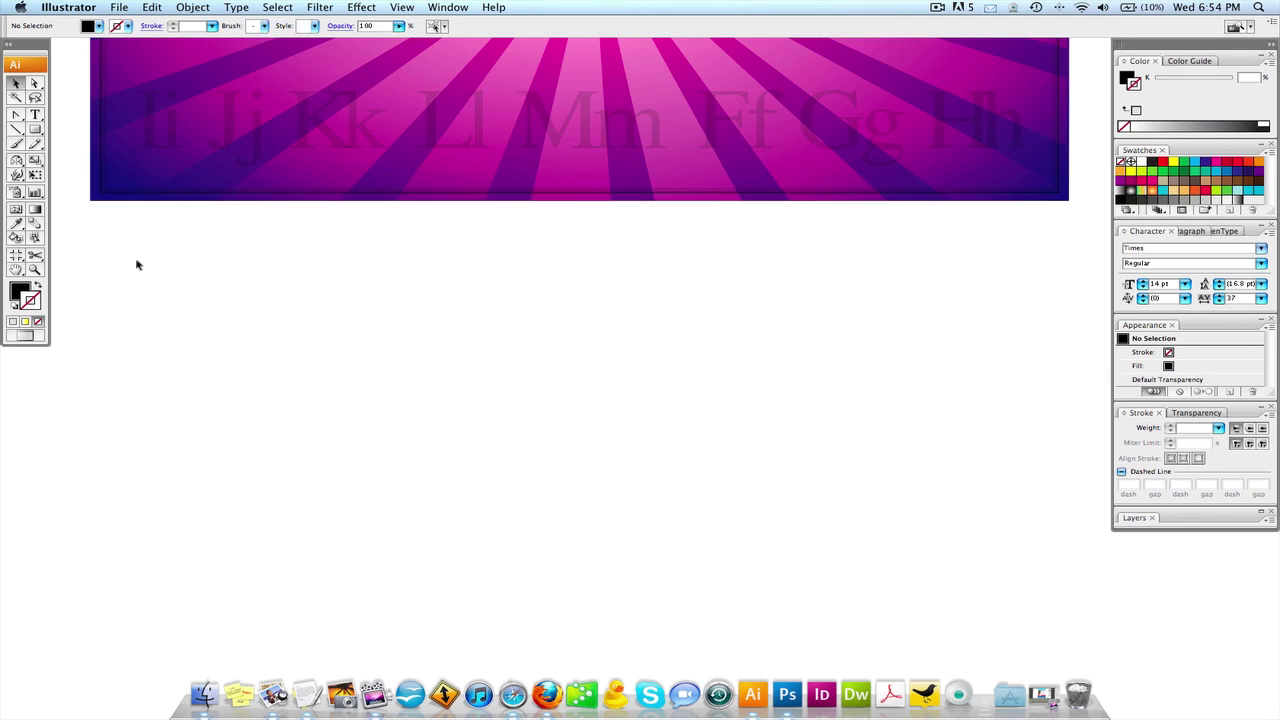
# - Draw a text area, paste the Lorem Ipsum passage into it, and move it toward the centre
pyautogui.click(35, 114)
pyautogui.moveTo(124, 304); pyautogui.dragTo(513, 597)
pyautogui.press('super+v')
pyautogui.click(16, 83)
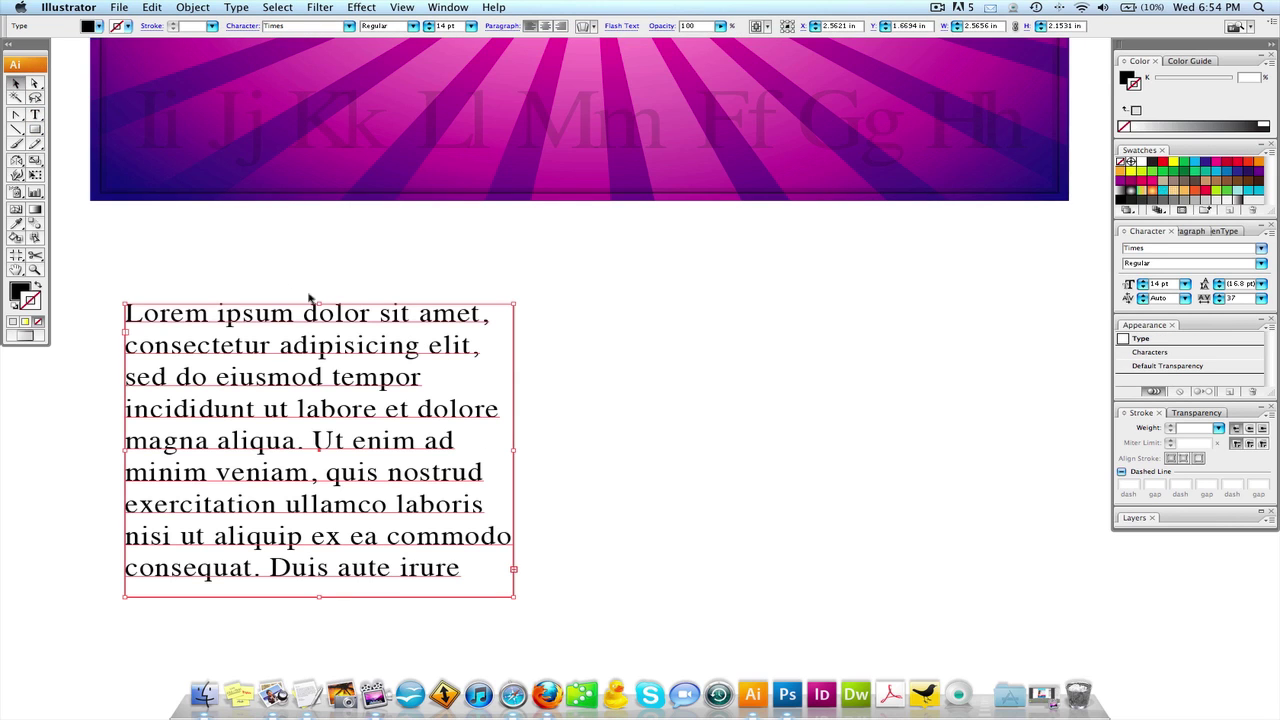
pyautogui.moveTo(435, 311); pyautogui.dragTo(698, 274)
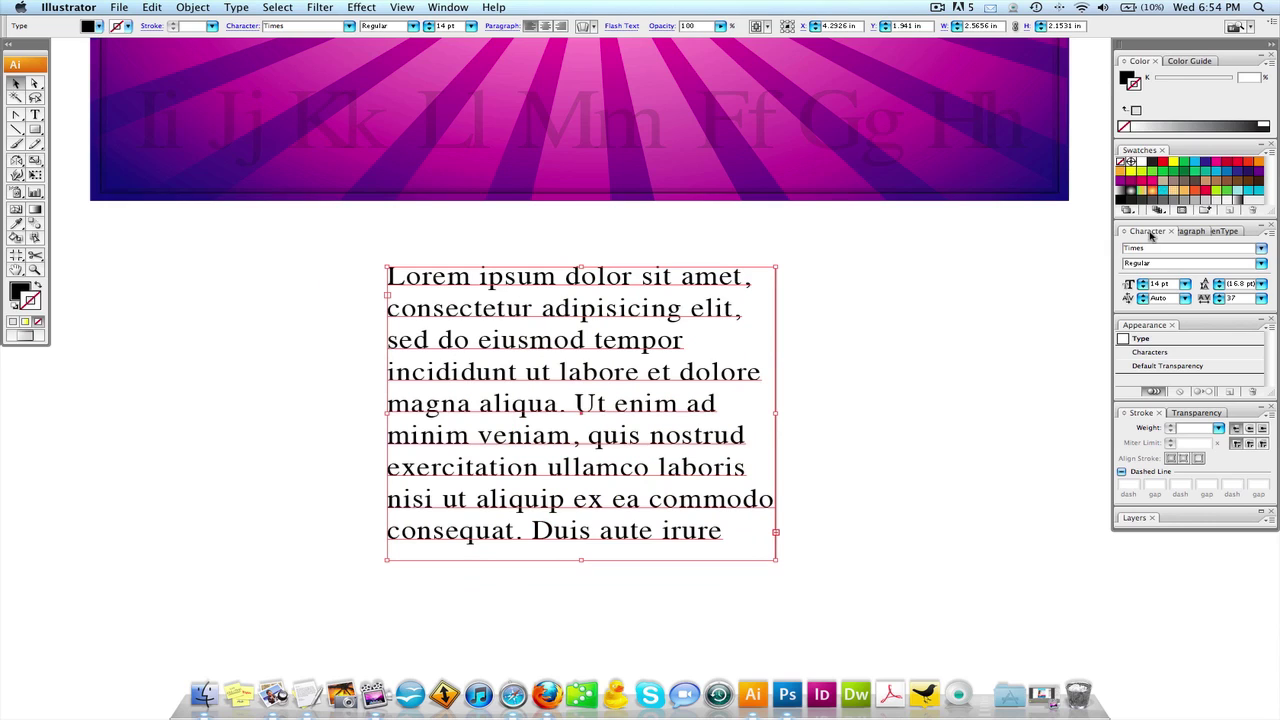
# - Float the Character panel beside the text and check the Window > Type panel list
pyautogui.moveTo(1150, 233); pyautogui.dragTo(871, 287)
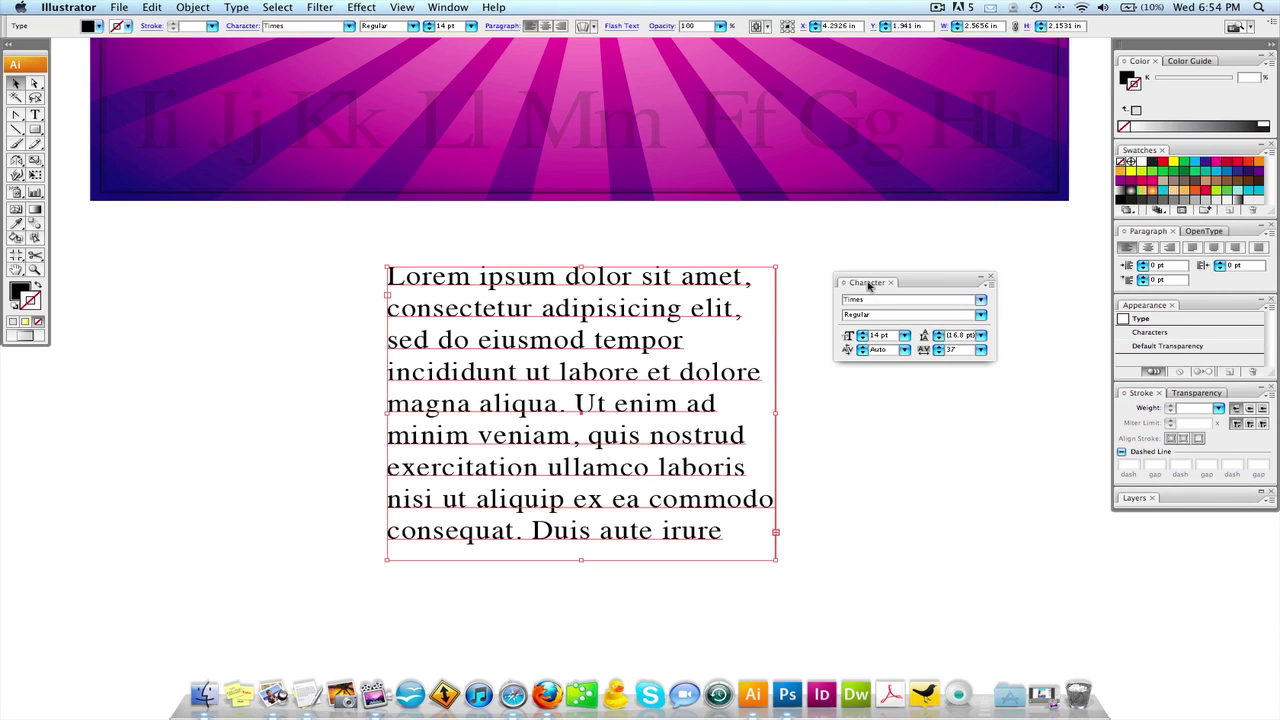
pyautogui.click(446, 8)
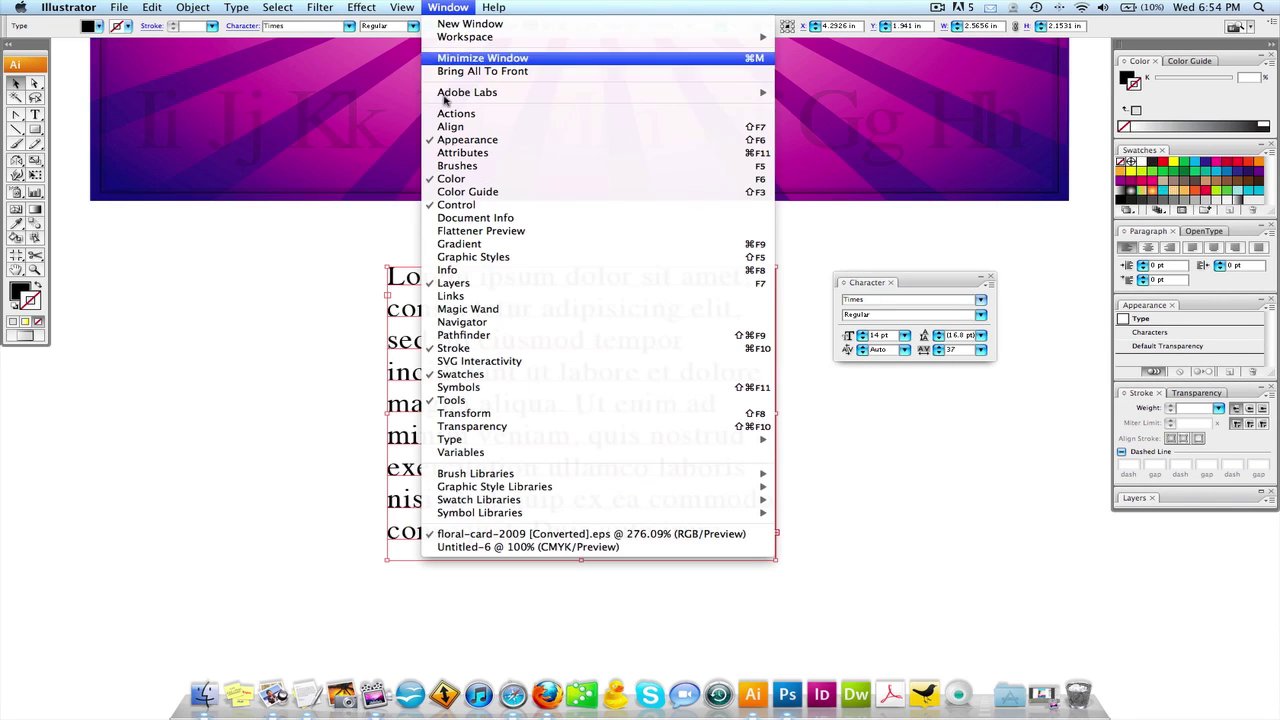
pyautogui.moveTo(722, 444)
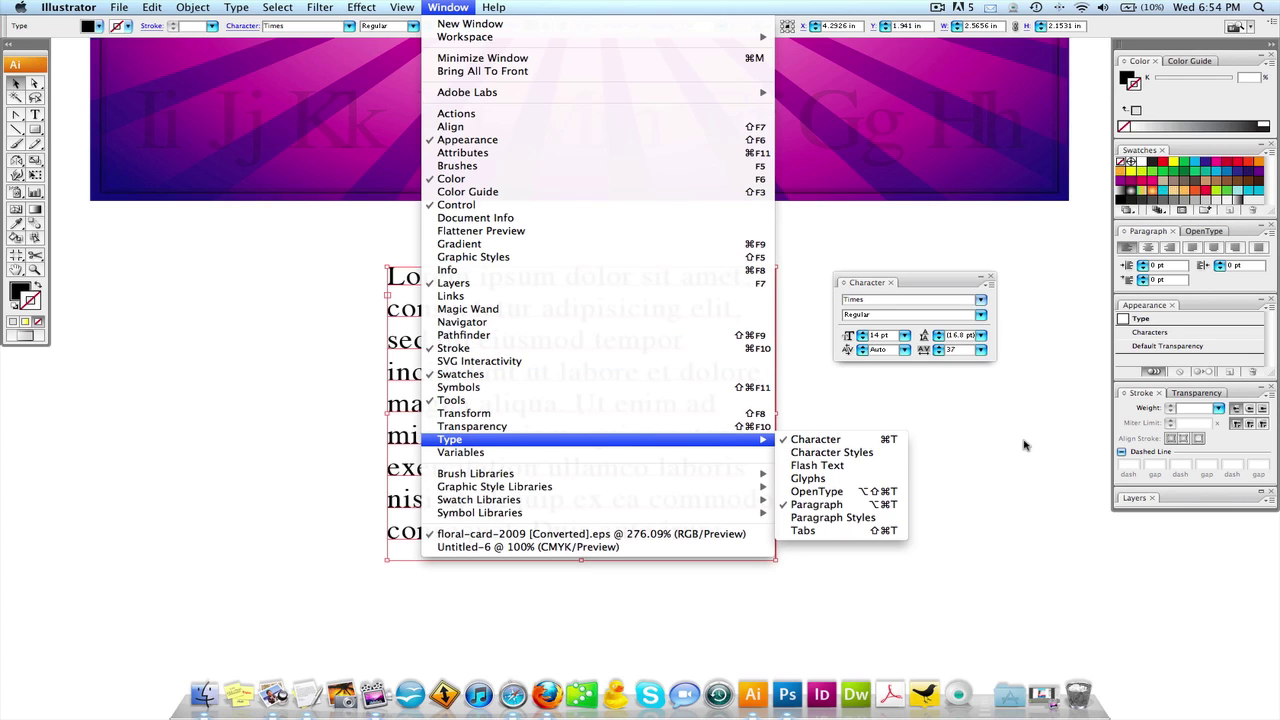
pyautogui.press('Escape')
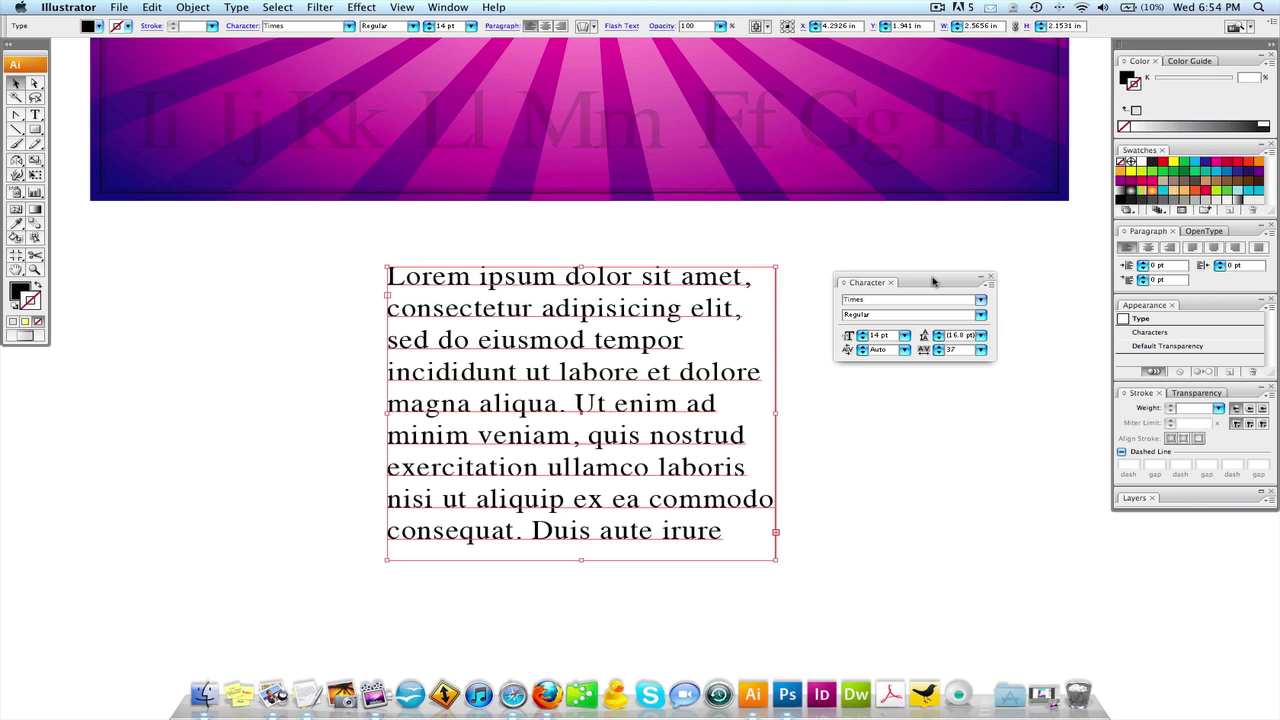
# - Select all the Lorem Ipsum body text and change its font from Times New Roman to Arial Regular
pyautogui.moveTo(936, 283); pyautogui.dragTo(1003, 278)
pyautogui.click(980, 423)
pyautogui.click(705, 316)
pyautogui.click(632, 285)
pyautogui.doubleClick(632, 285)
pyautogui.tripleClick(632, 285)
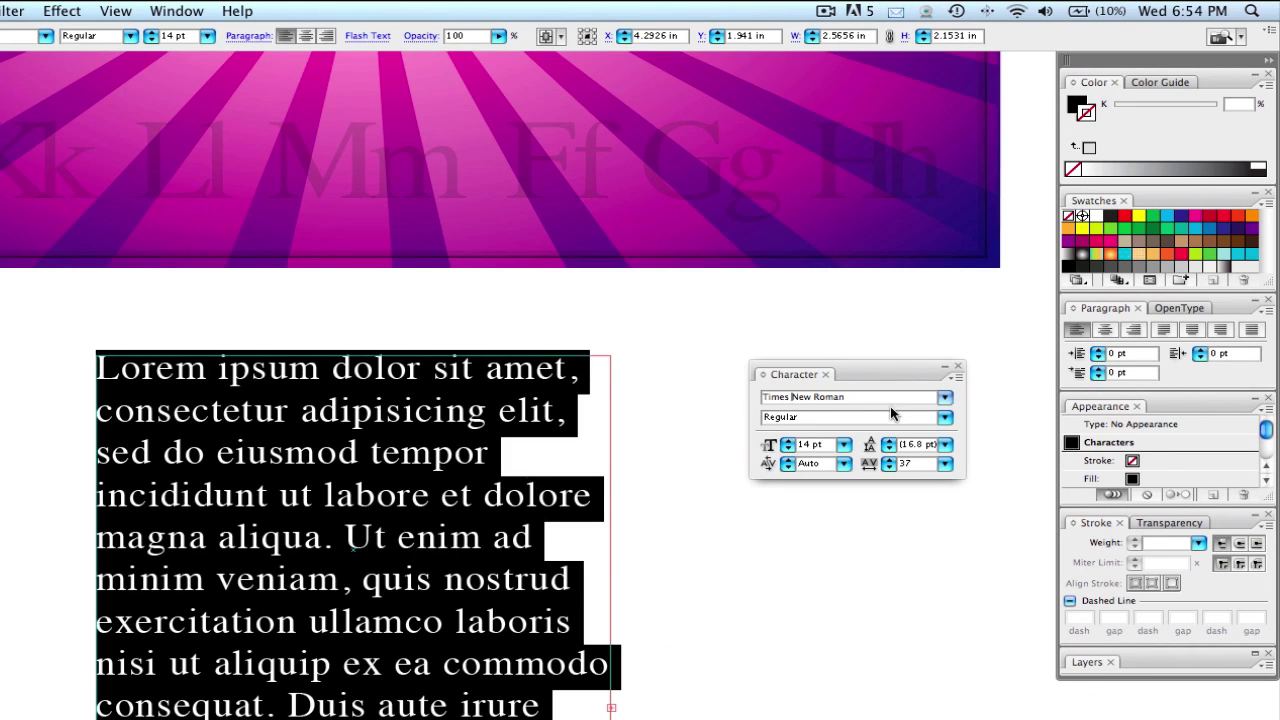
pyautogui.click(947, 398)
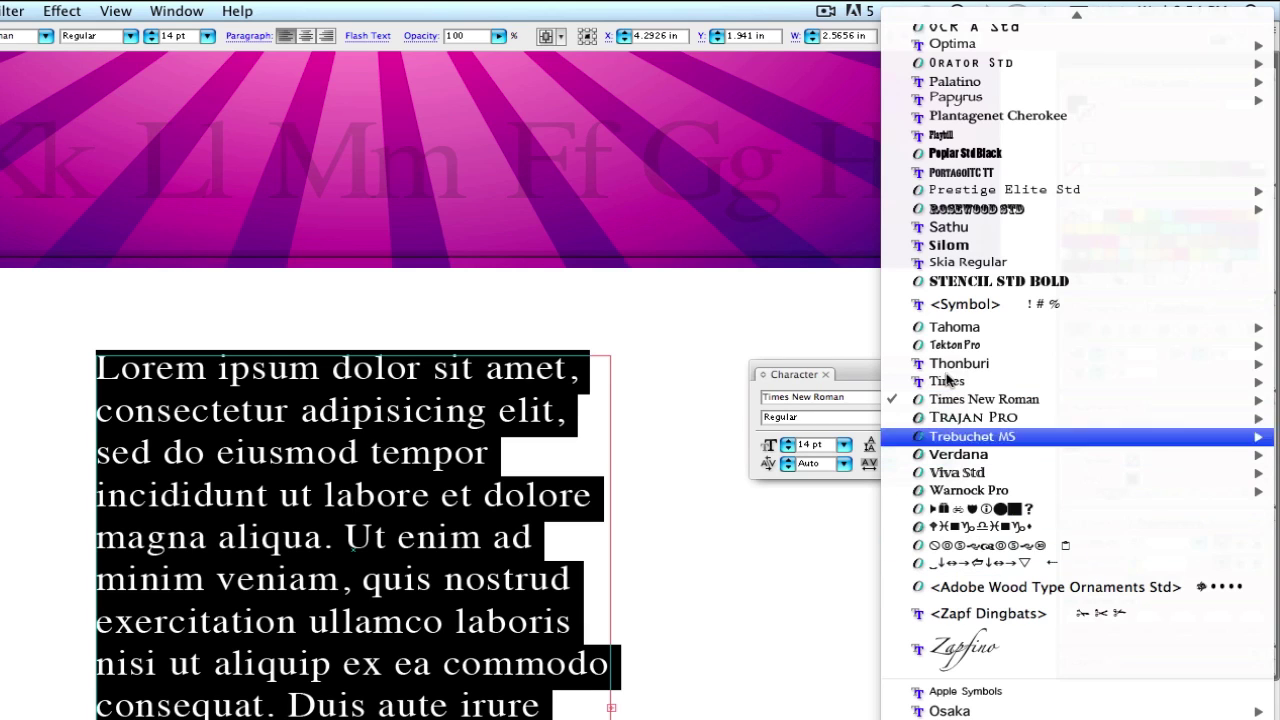
pyautogui.moveTo(950, 14)
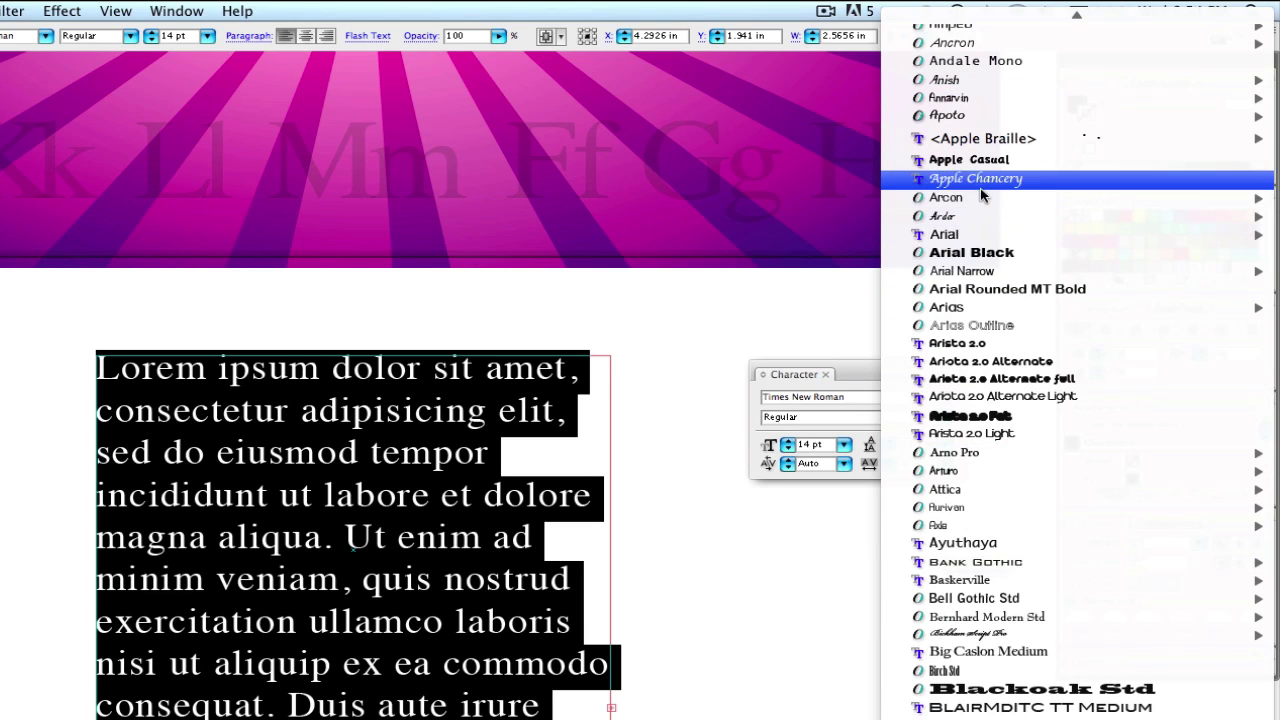
pyautogui.moveTo(984, 245)
pyautogui.click(819, 234)
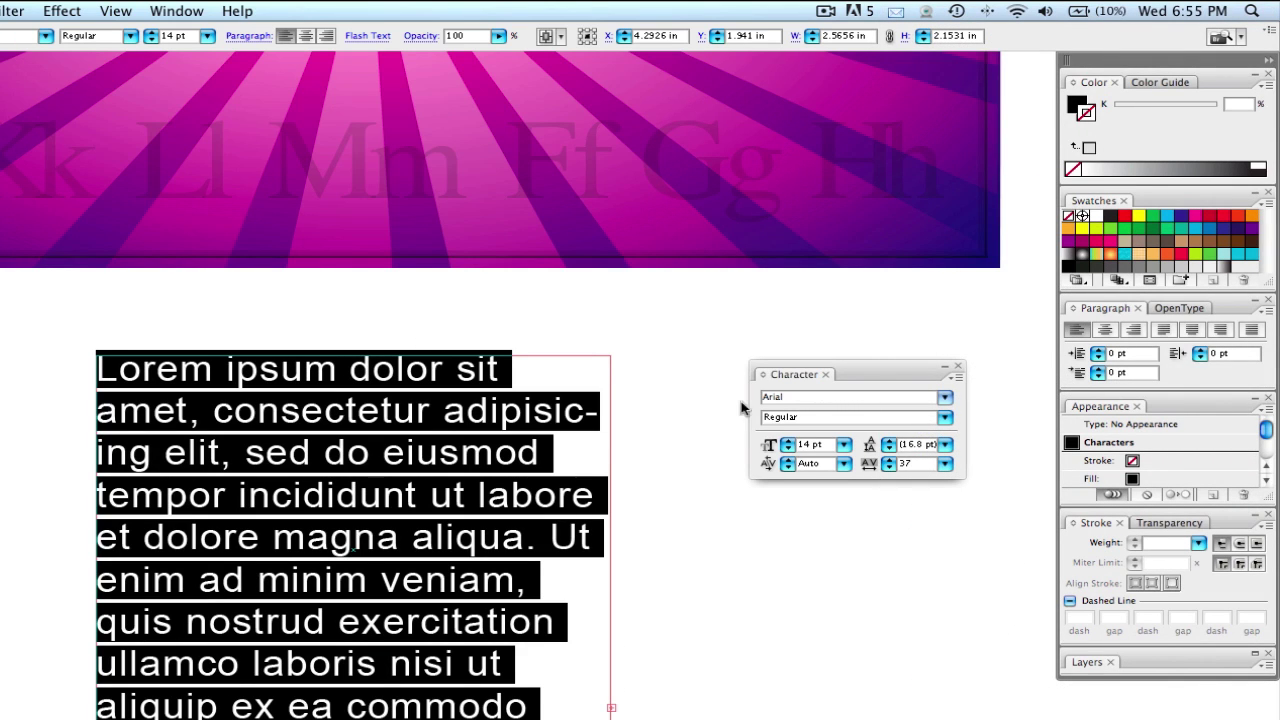
# - Try the Italic and Bold font styles, settling on Bold Italic
pyautogui.click(944, 417)
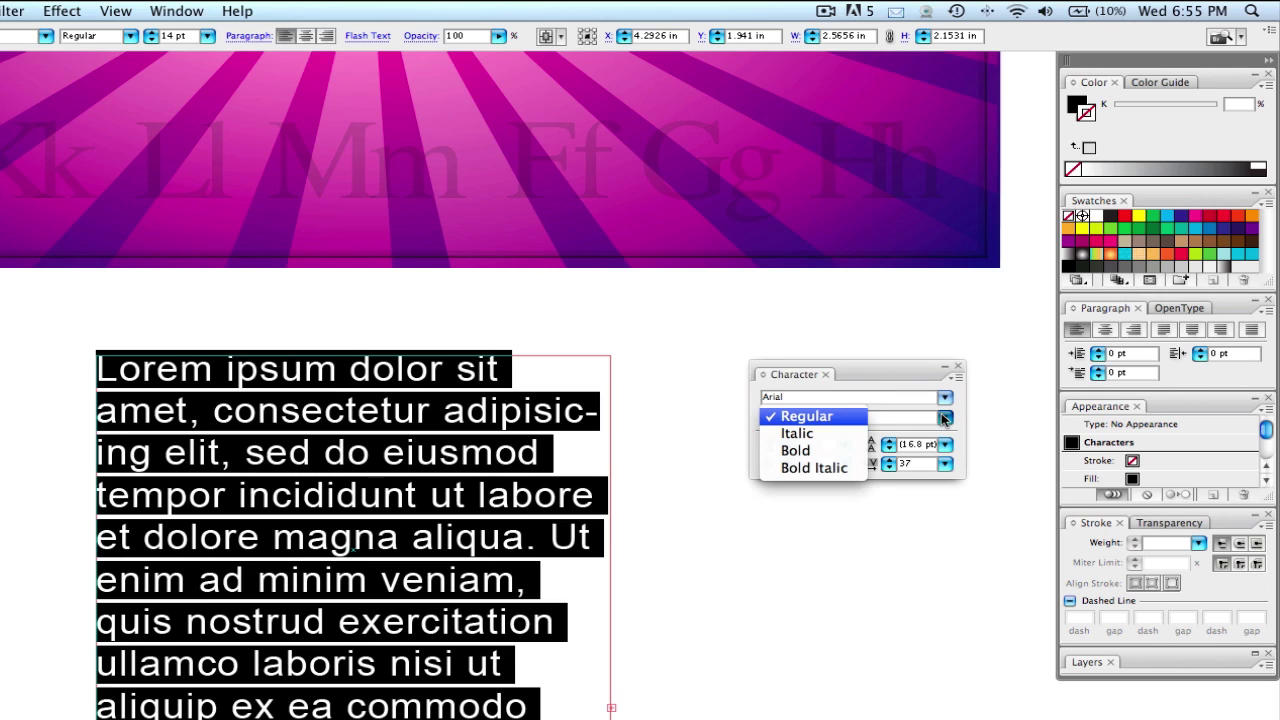
pyautogui.click(829, 436)
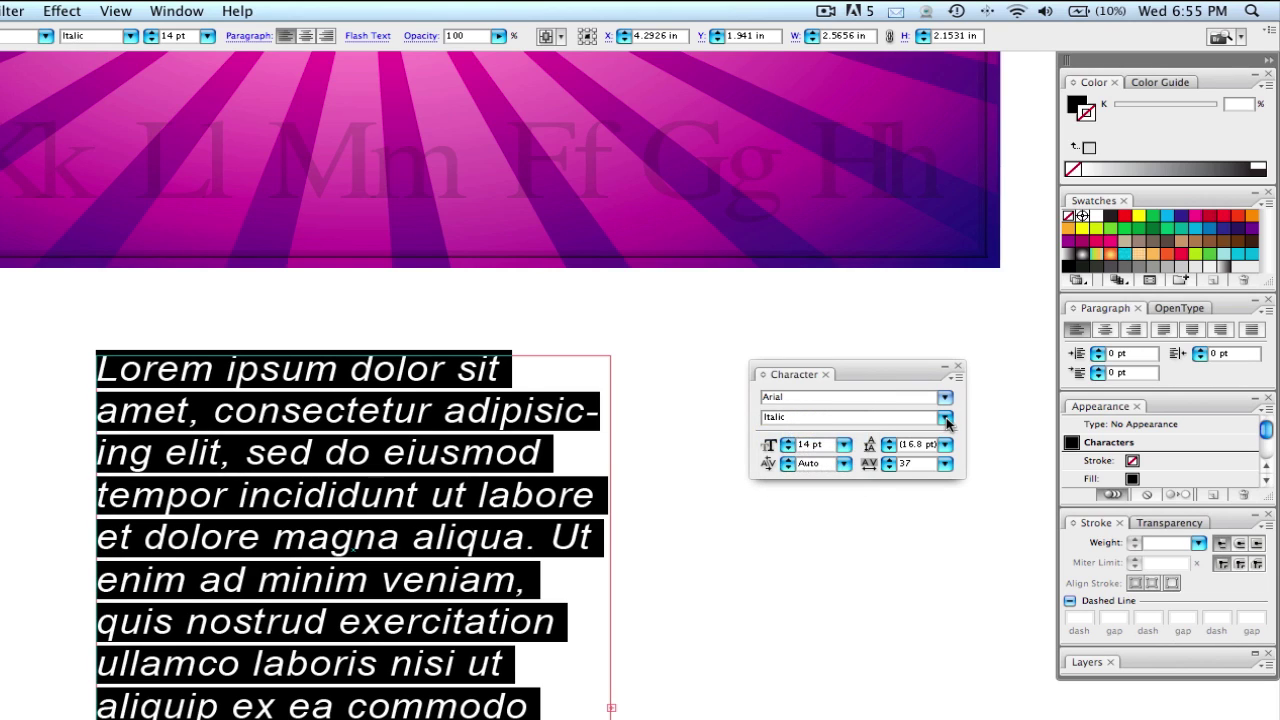
pyautogui.click(945, 417)
pyautogui.click(829, 436)
pyautogui.click(945, 417)
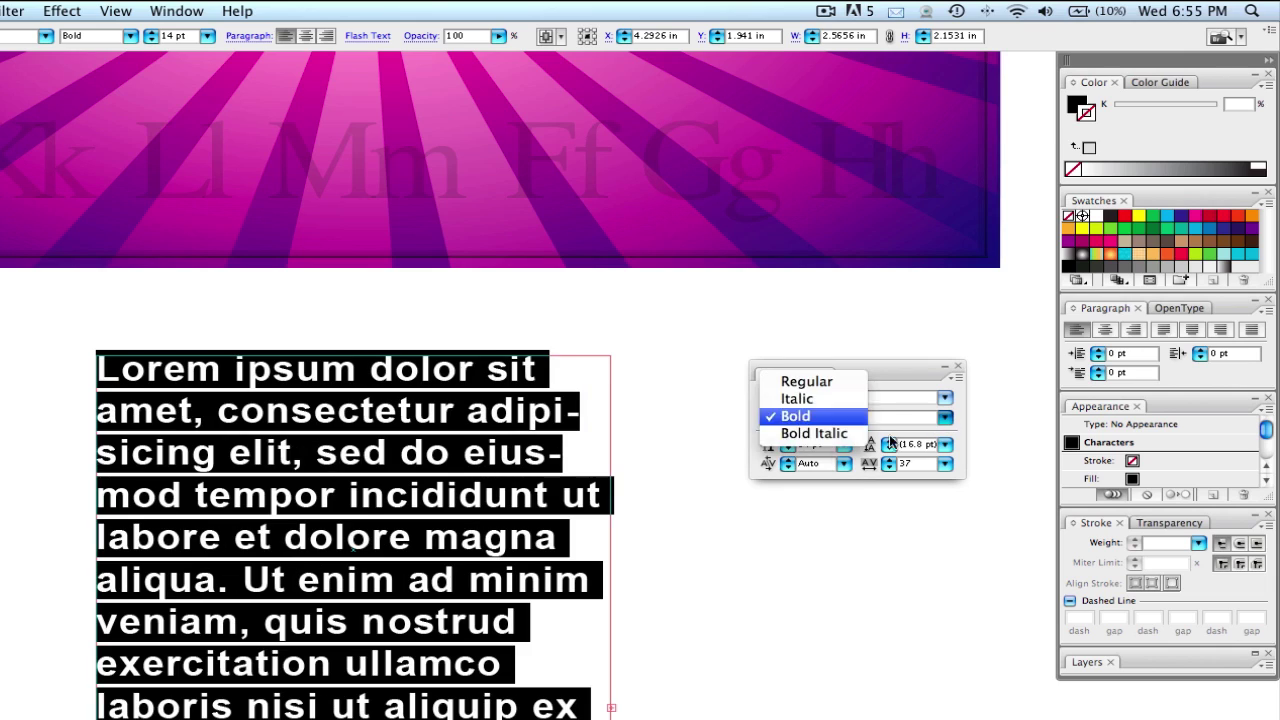
pyautogui.click(827, 451)
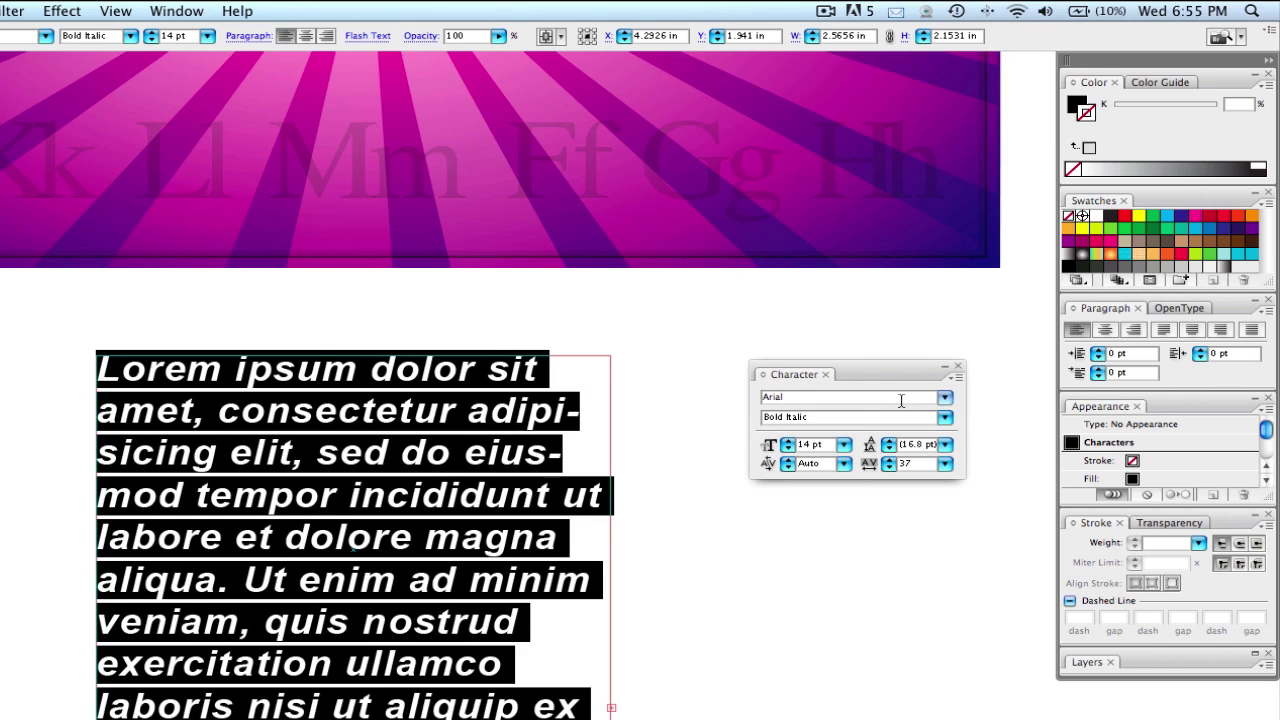
# - Change the font family to Myriad Pro
pyautogui.click(901, 400)
pyautogui.write('Myriad')
pyautogui.press('Return')
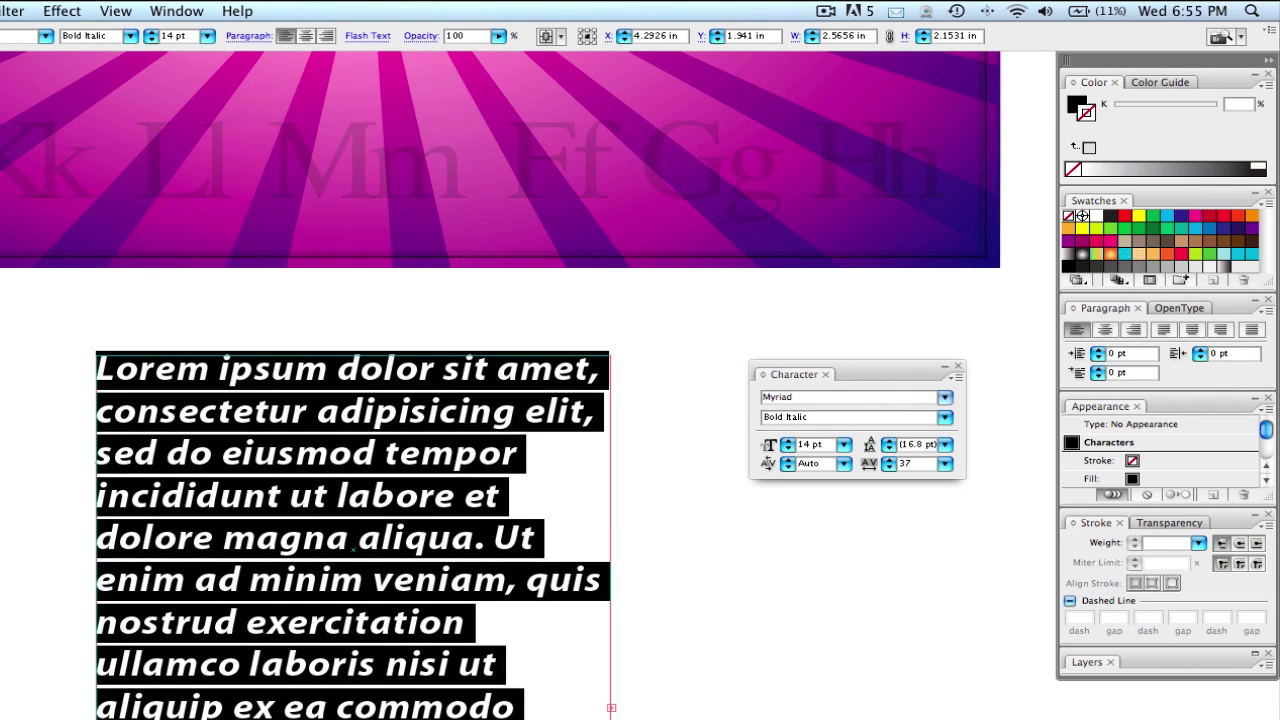
pyautogui.click(865, 398)
pyautogui.write('Pro')
pyautogui.click(948, 418)
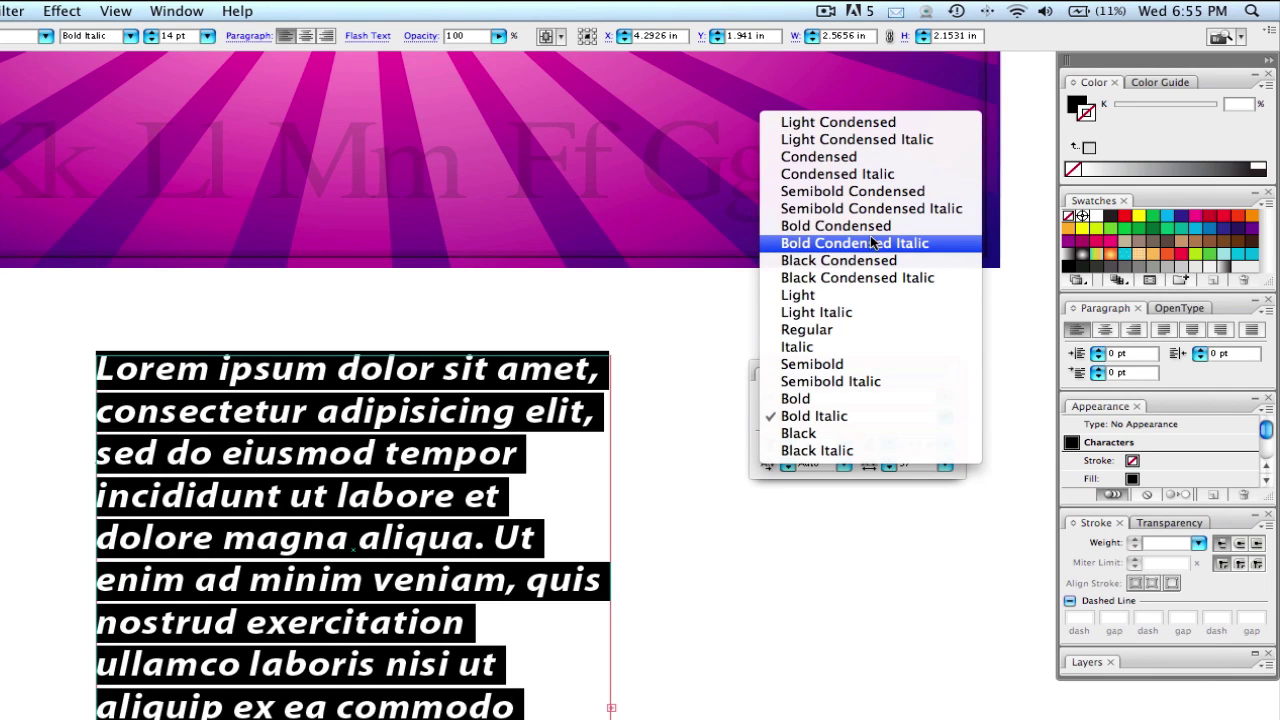
pyautogui.click(858, 123)
pyautogui.click(364, 340)
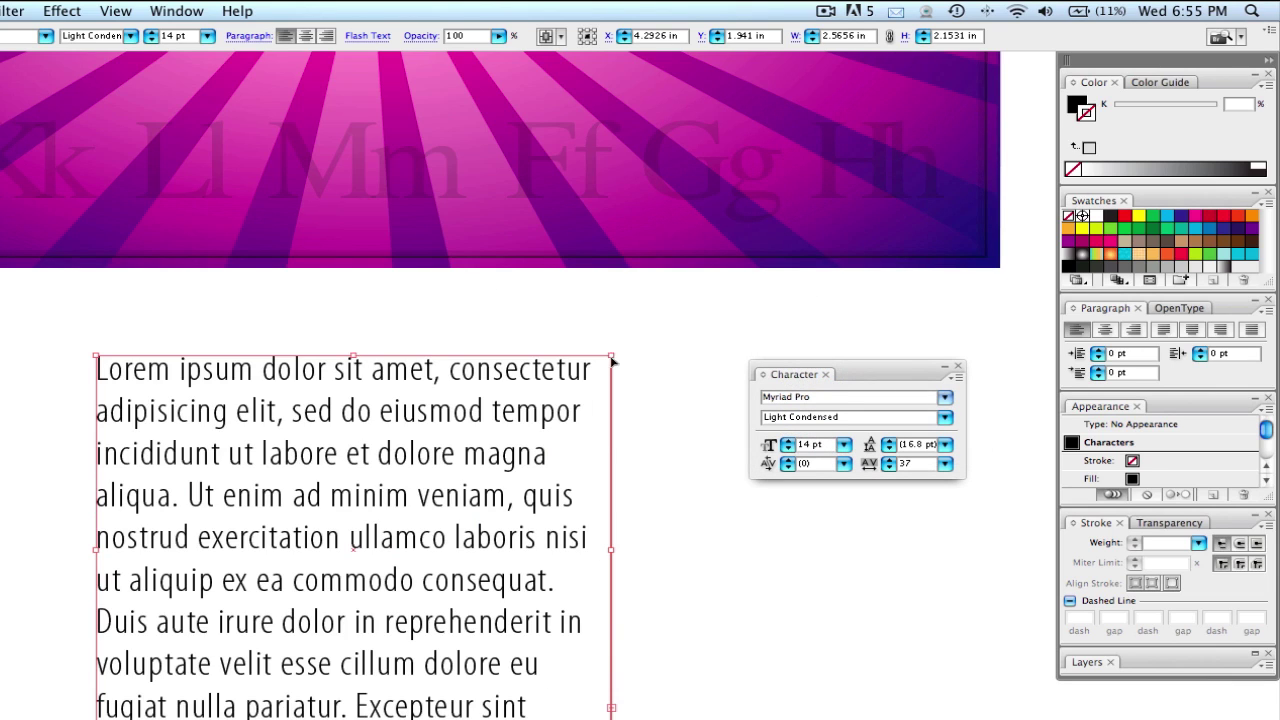
pyautogui.press('super+z')
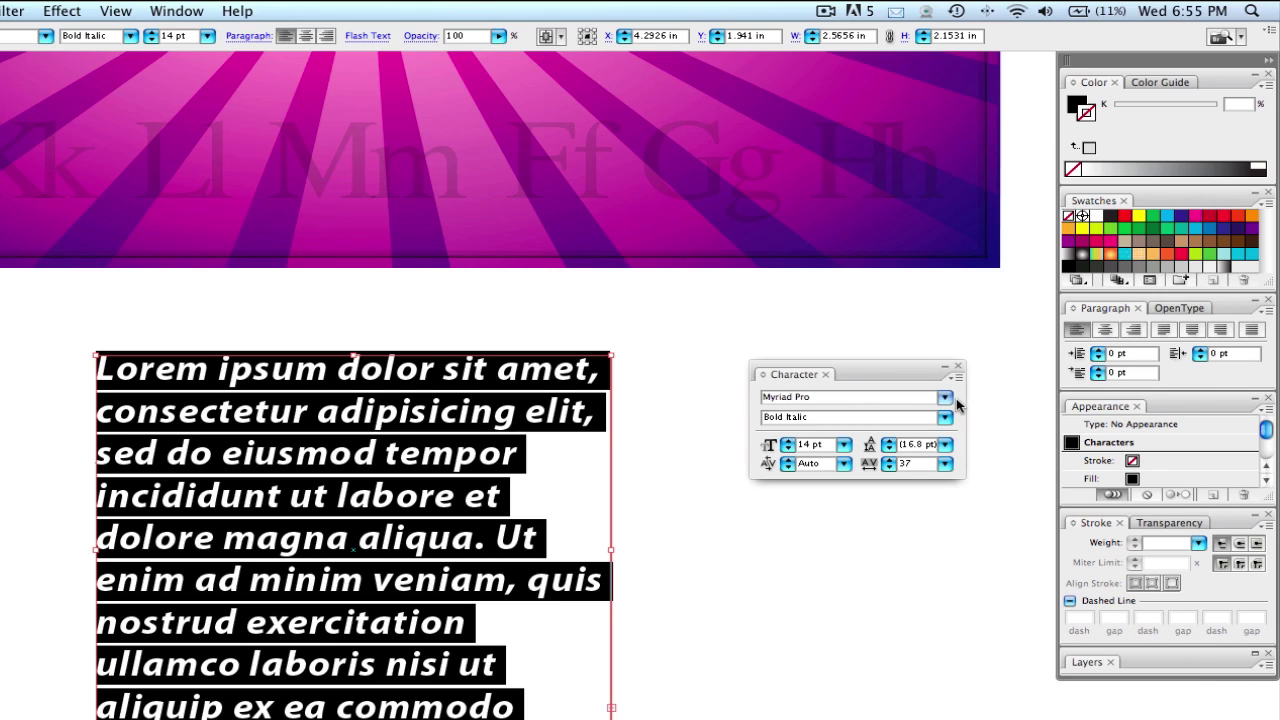
# - Nudge the body text size down and up through 12 pt, ending at 10 pt, then select the frame
pyautogui.click(787, 452)
pyautogui.click(787, 452)
pyautogui.click(787, 452)
pyautogui.click(787, 452)
pyautogui.click(787, 452)
pyautogui.click(787, 452)
pyautogui.click(787, 452)
pyautogui.click(787, 452)
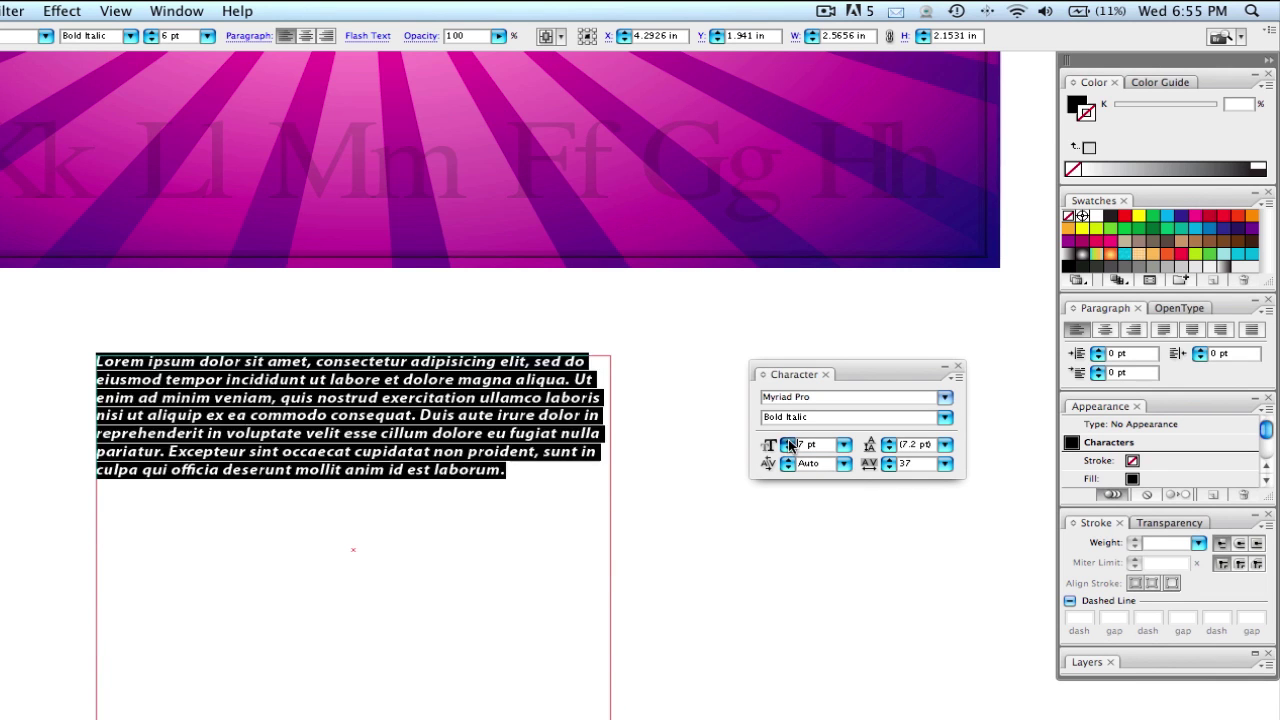
pyautogui.click(789, 445)
pyautogui.click(789, 445)
pyautogui.click(789, 445)
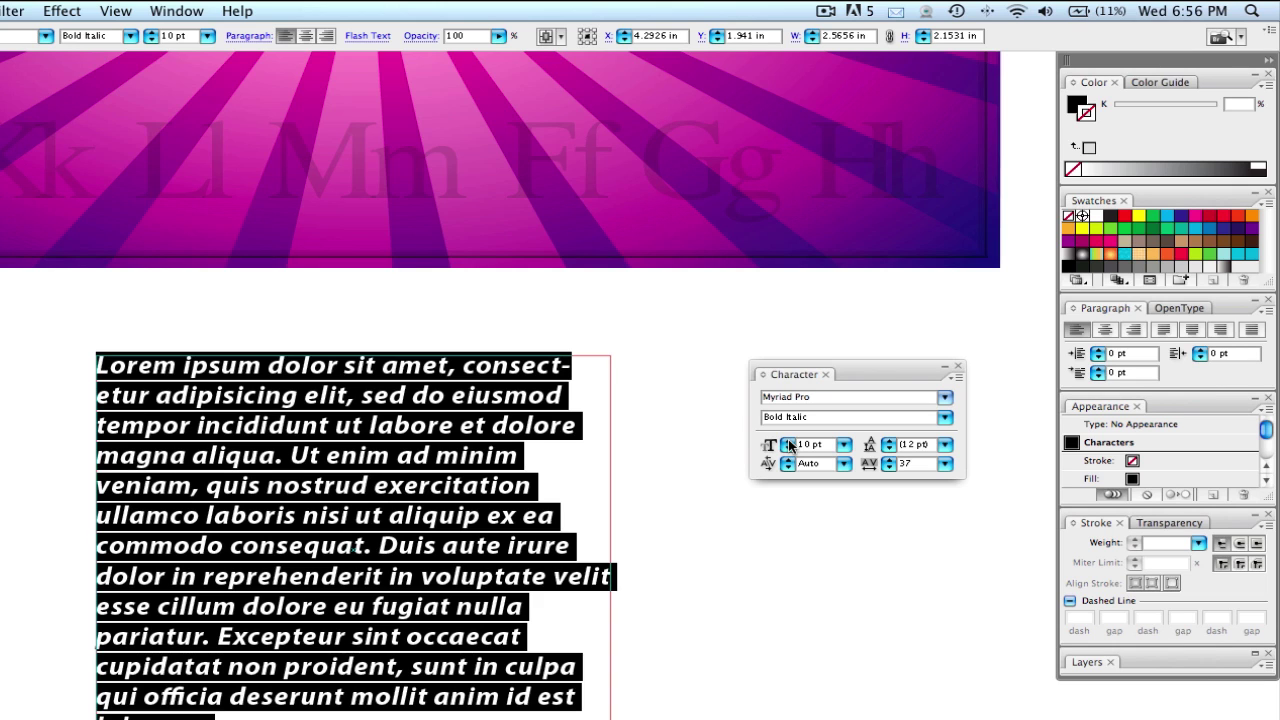
pyautogui.click(789, 445)
pyautogui.click(789, 445)
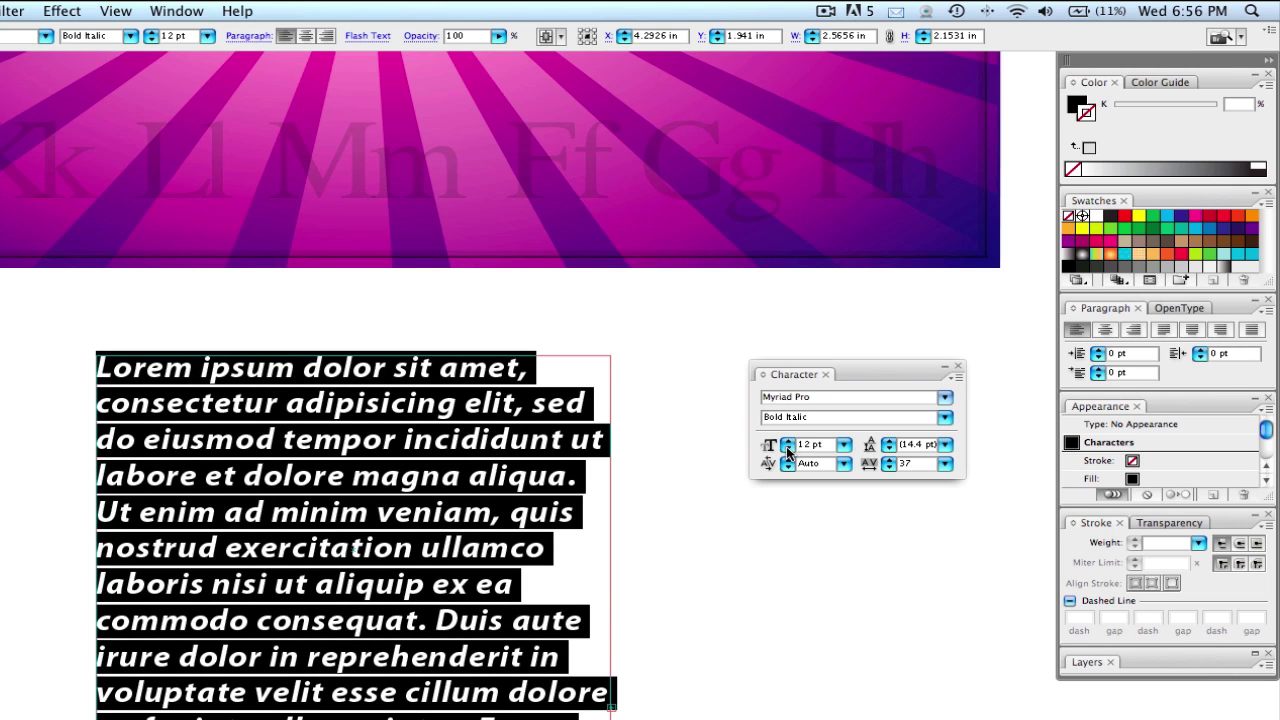
pyautogui.click(788, 451)
pyautogui.click(788, 451)
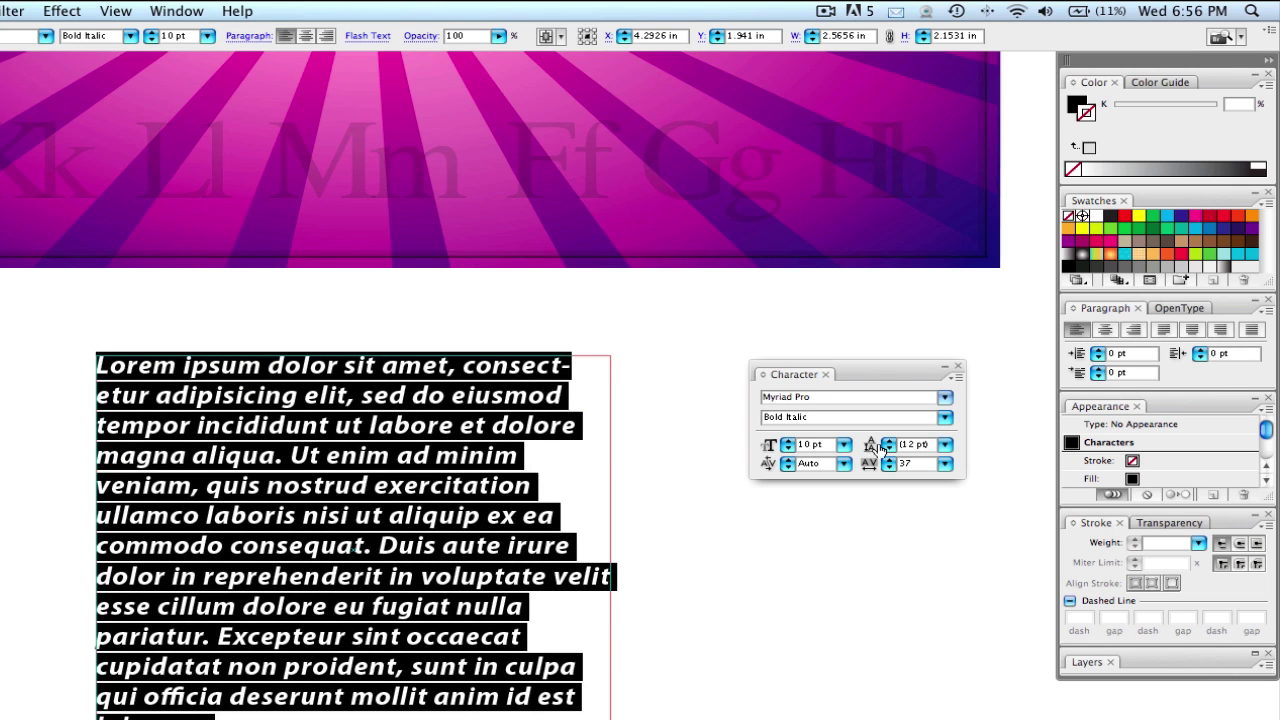
pyautogui.press('Escape')
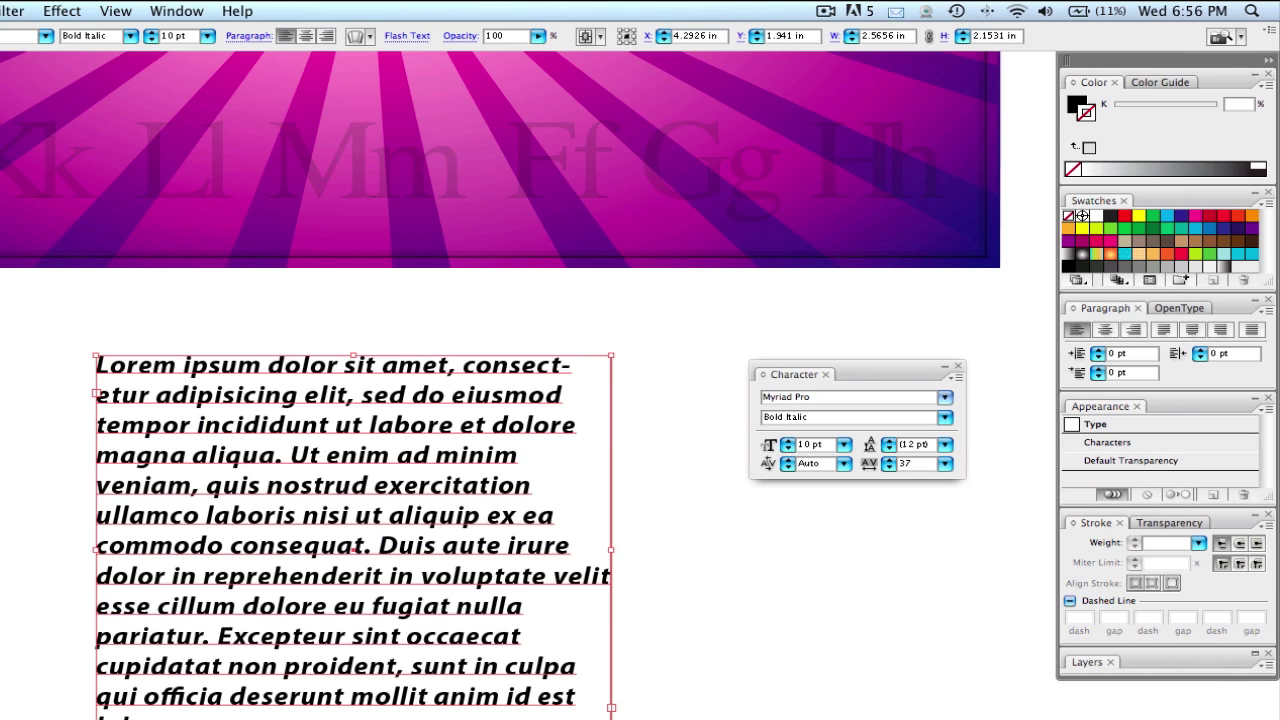
# - Drag the frame corner outward, switch Myriad Pro to the Regular style, and move the frame left
pyautogui.moveTo(611, 715); pyautogui.dragTo(757, 719)
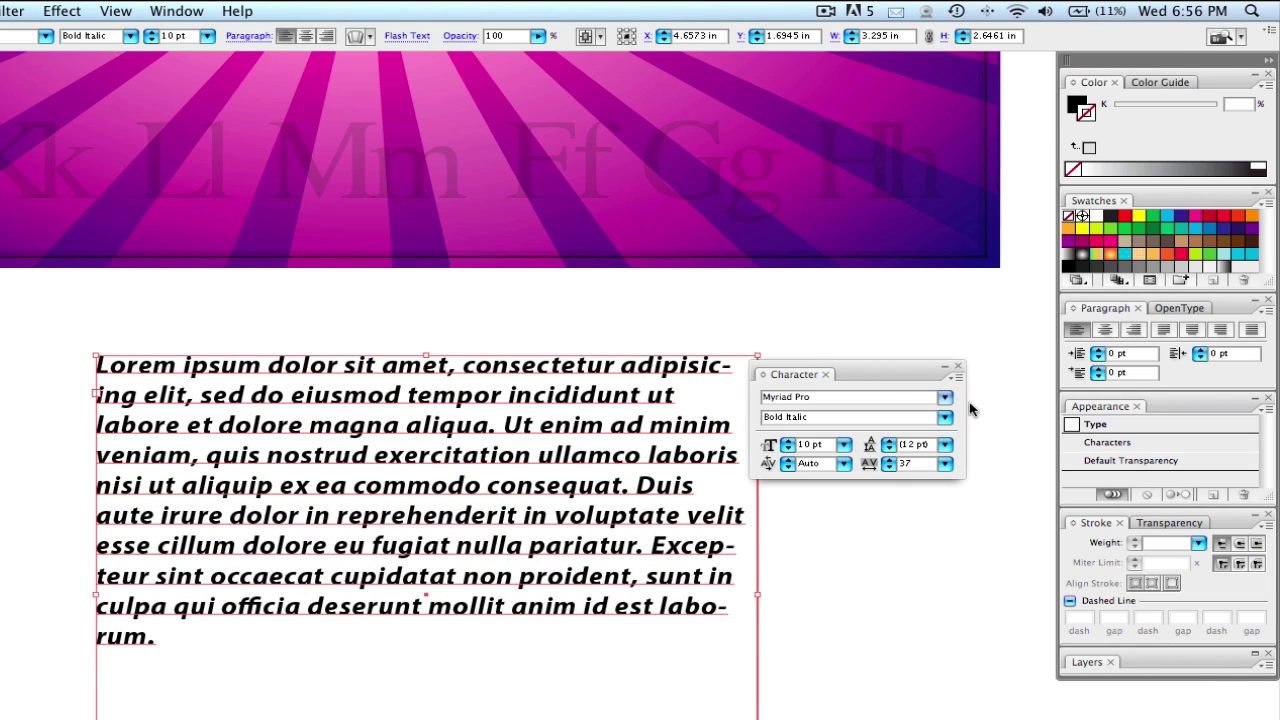
pyautogui.click(945, 418)
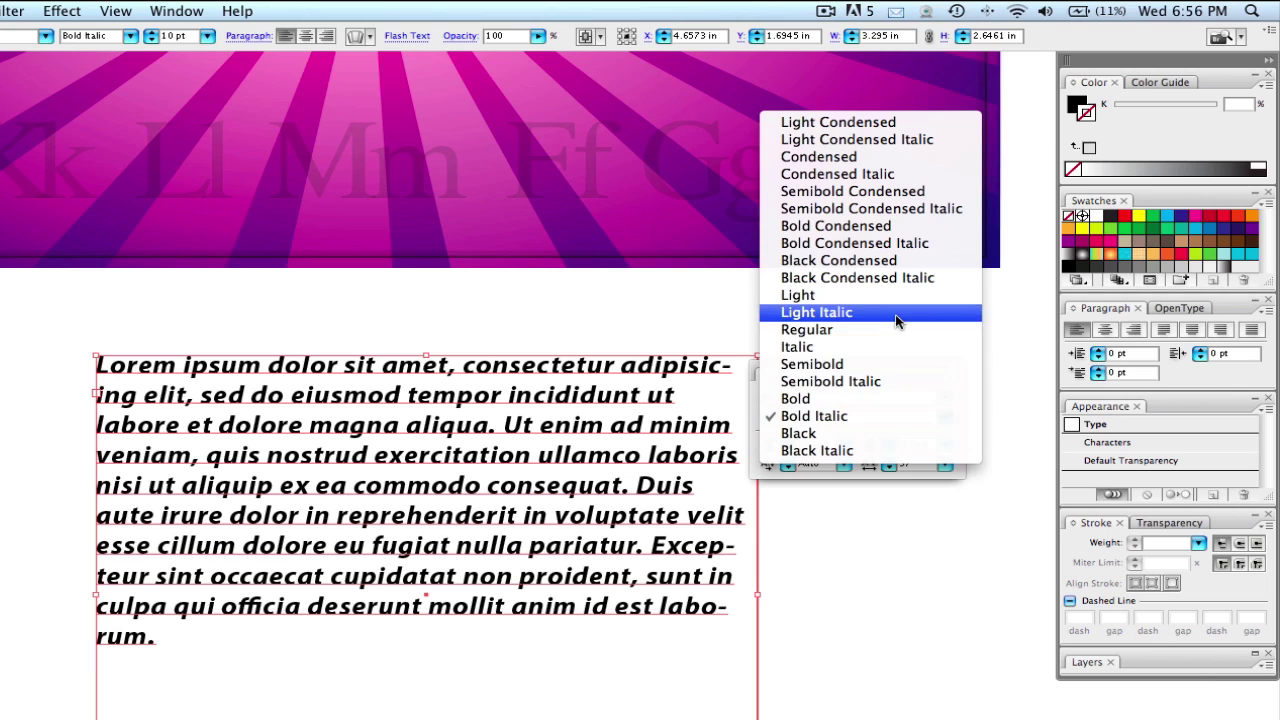
pyautogui.click(818, 330)
pyautogui.moveTo(522, 372); pyautogui.dragTo(445, 372)
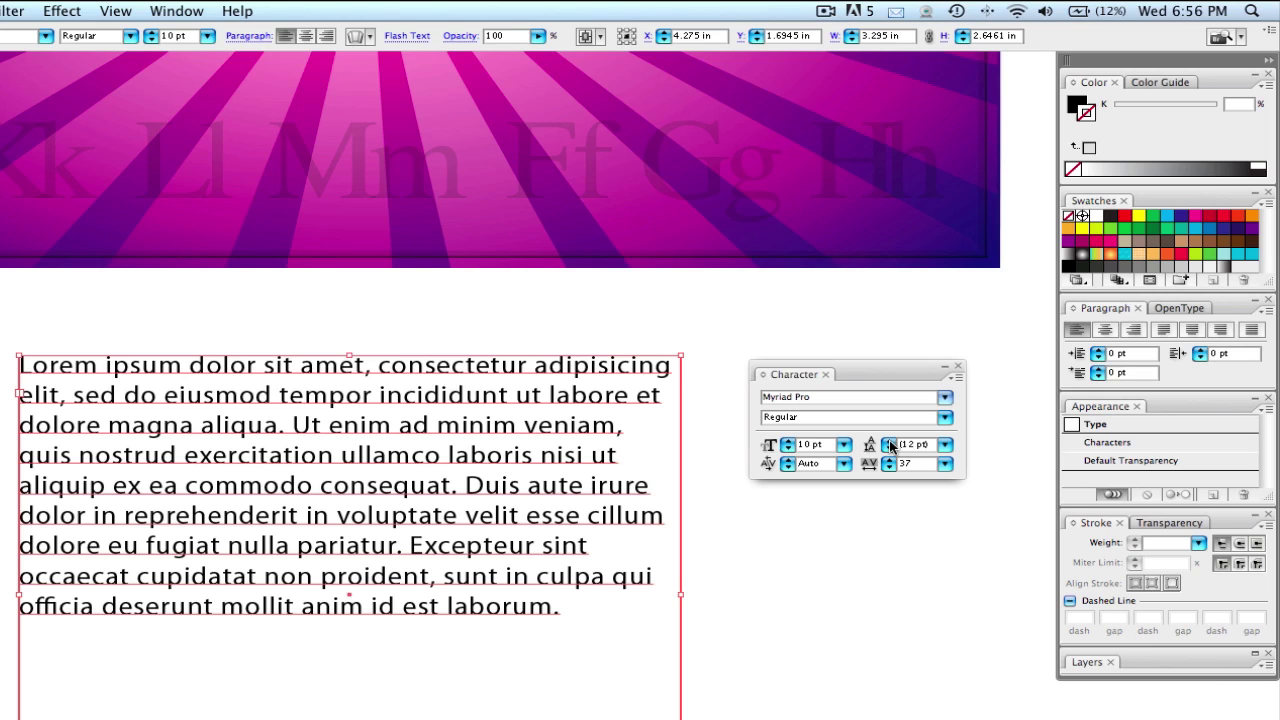
# - Adjust the leading, then try several font sizes before returning to 10 pt
pyautogui.click(889, 449)
pyautogui.click(889, 449)
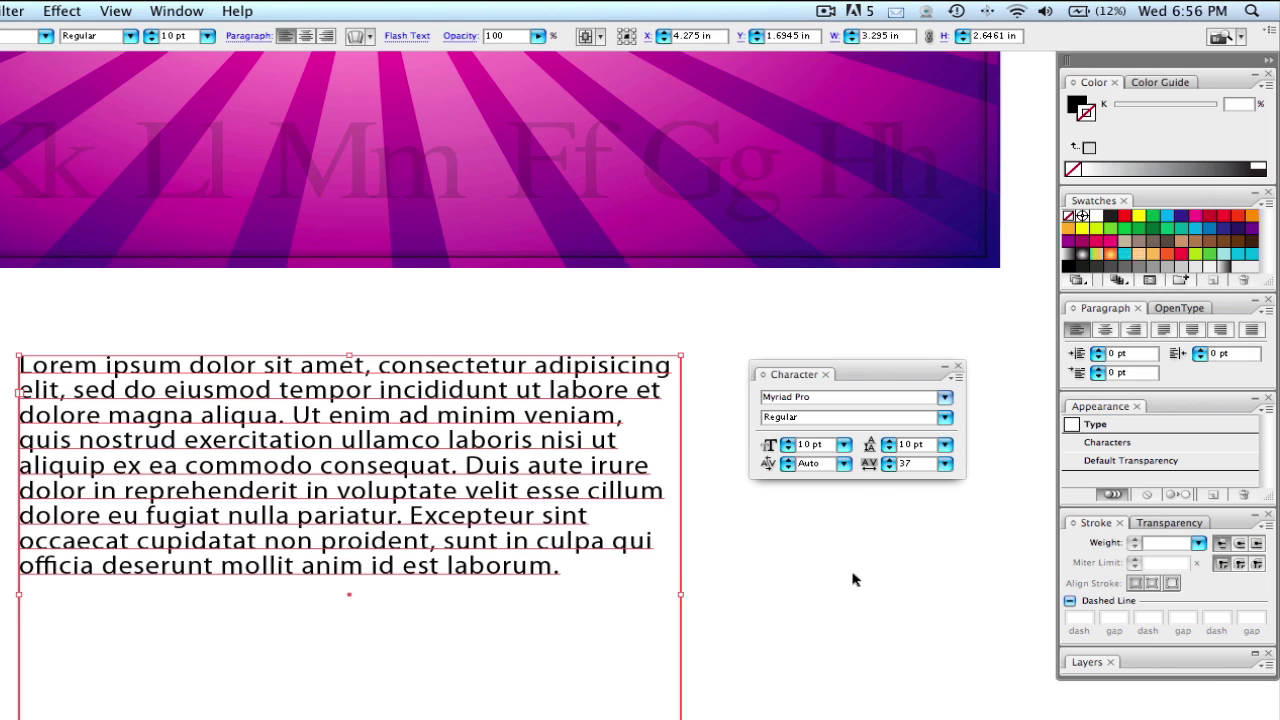
pyautogui.click(802, 445)
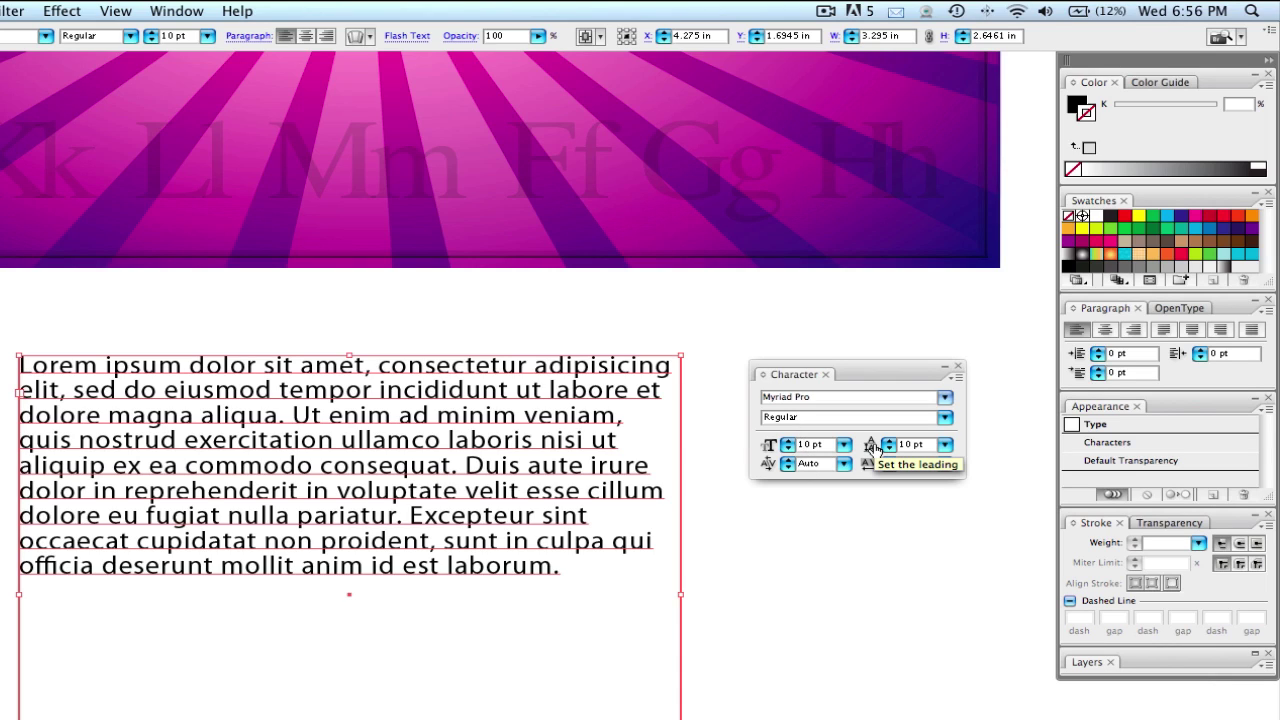
pyautogui.click(889, 442)
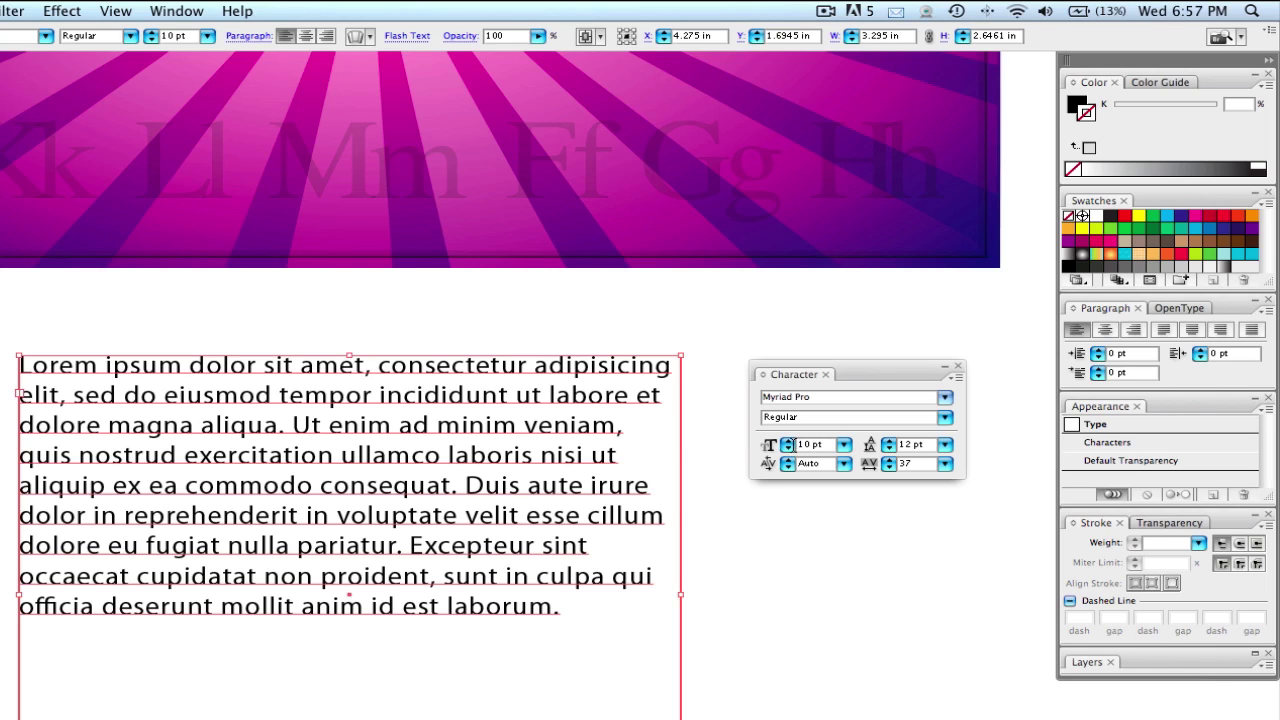
pyautogui.click(790, 446)
pyautogui.click(790, 446)
pyautogui.click(790, 446)
pyautogui.click(790, 446)
pyautogui.click(790, 446)
pyautogui.click(790, 446)
pyautogui.click(790, 448)
pyautogui.click(790, 448)
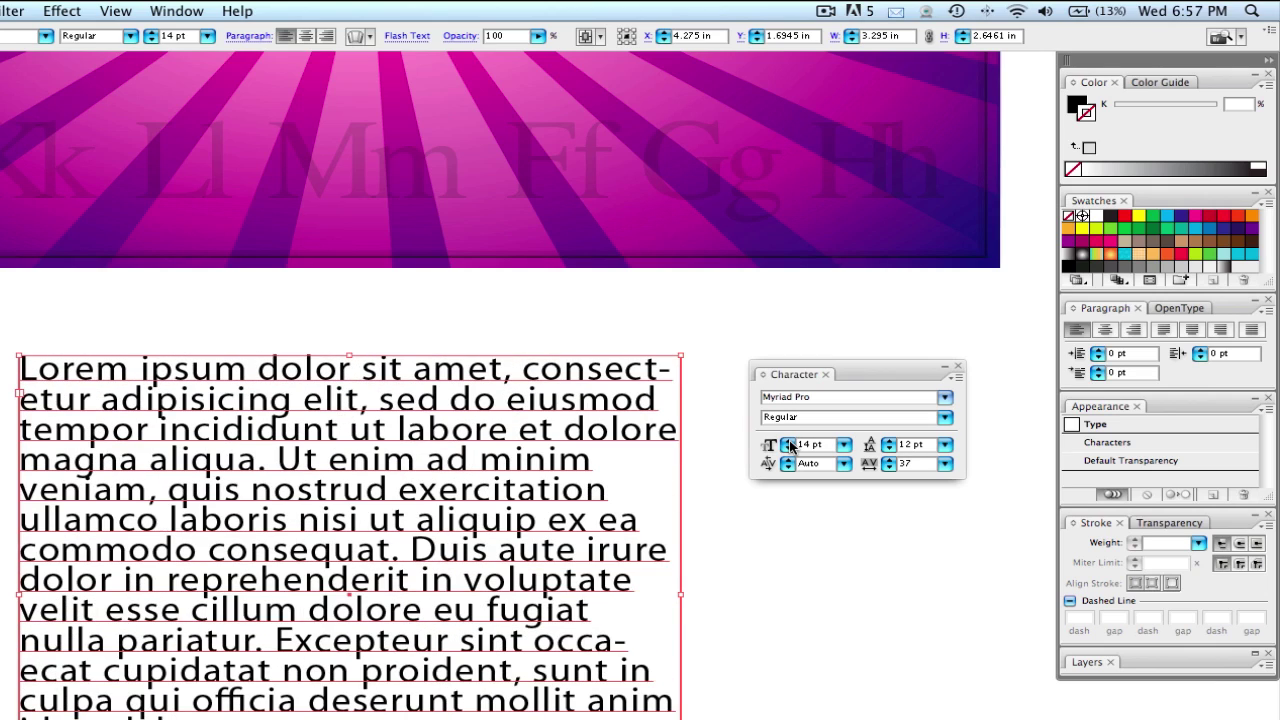
pyautogui.click(790, 448)
pyautogui.click(790, 448)
pyautogui.click(790, 448)
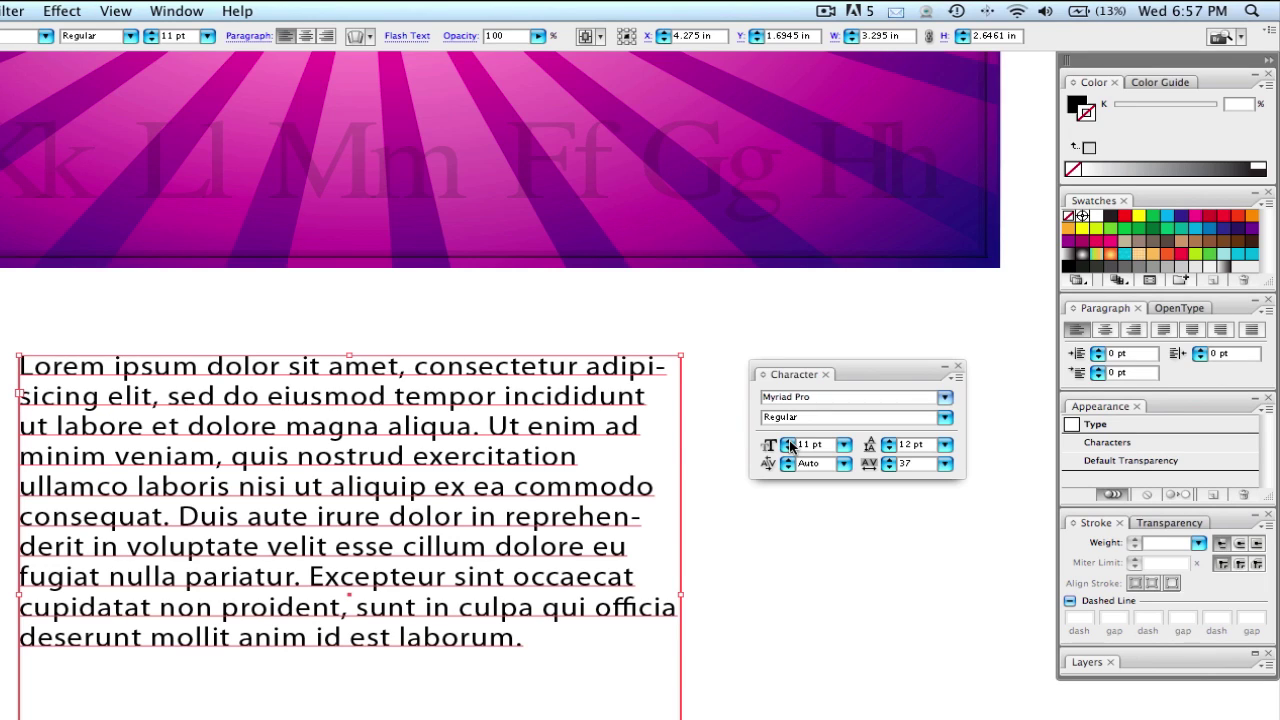
pyautogui.click(790, 449)
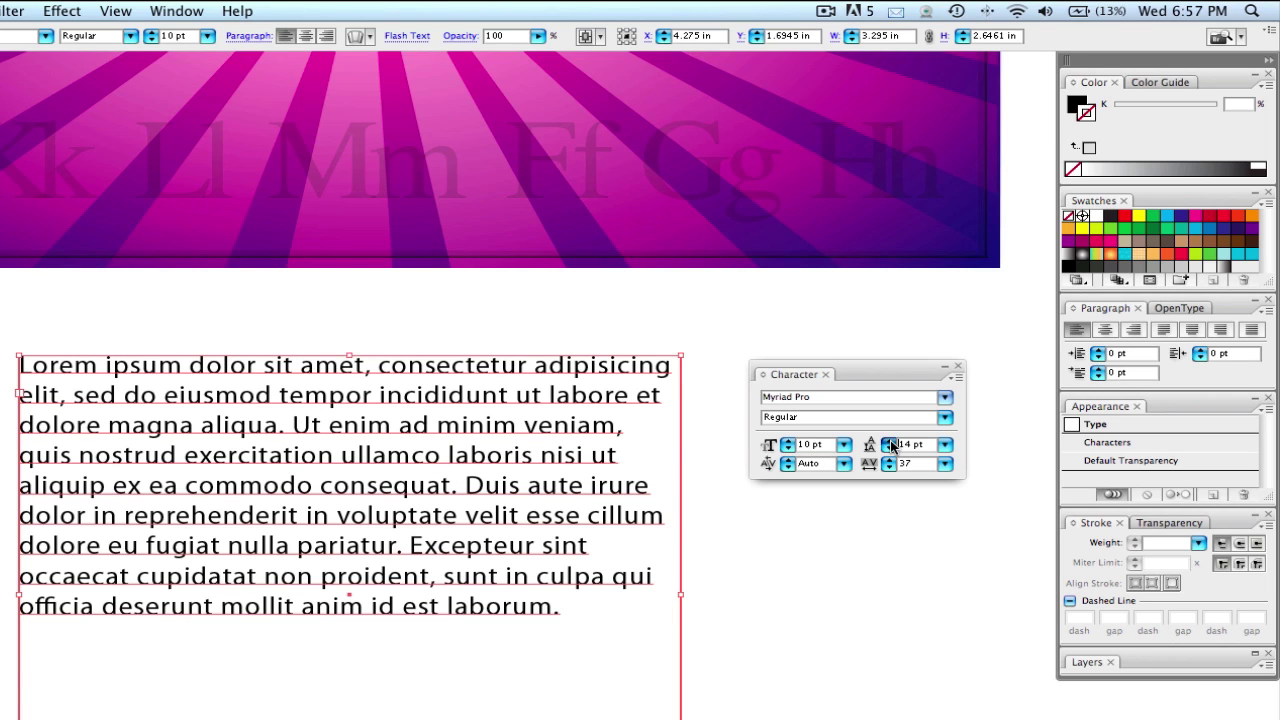
# - Step the leading up, then settle it at 12 pt
pyautogui.click(889, 441)
pyautogui.click(889, 441)
pyautogui.click(889, 441)
pyautogui.click(889, 441)
pyautogui.click(889, 441)
pyautogui.click(889, 441)
pyautogui.click(889, 441)
pyautogui.click(889, 441)
pyautogui.click(889, 441)
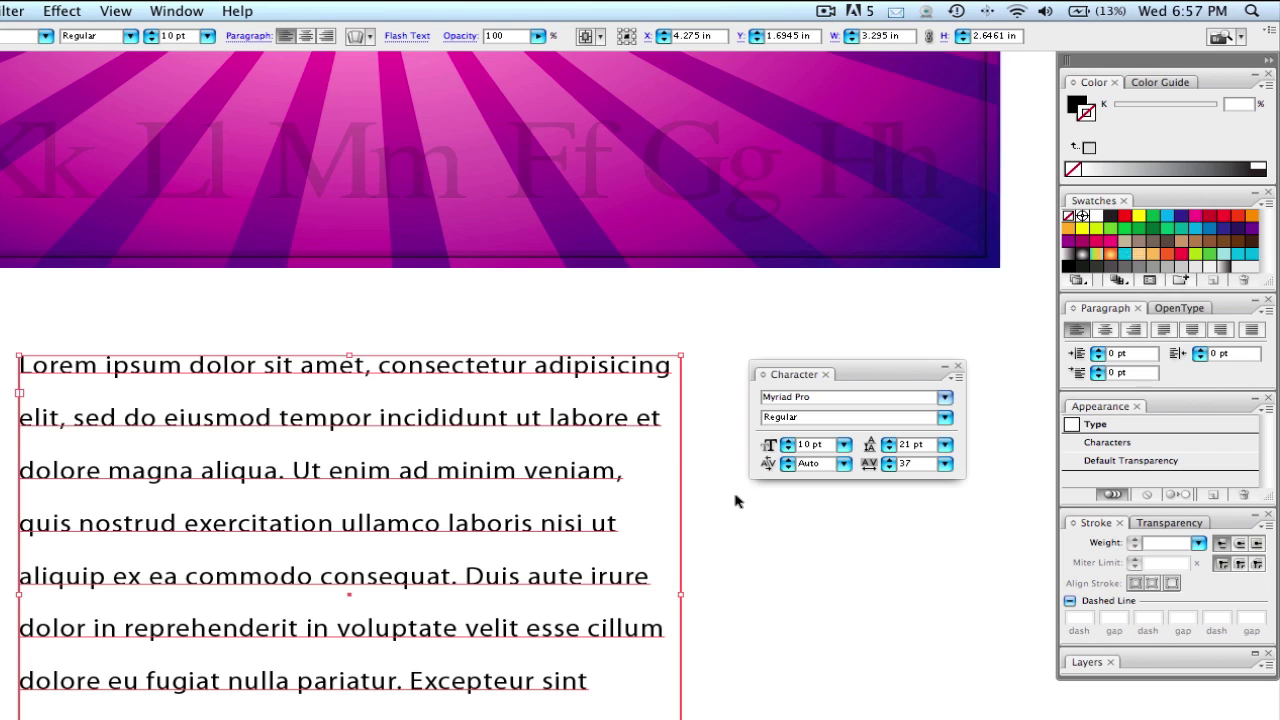
pyautogui.hotkey('alt', 'Up')
pyautogui.hotkey('alt', 'Up')
pyautogui.hotkey('alt', 'Up')
pyautogui.hotkey('alt', 'Up')
pyautogui.hotkey('alt', 'Up')
pyautogui.hotkey('alt', 'Up')
pyautogui.hotkey('alt', 'Up')
pyautogui.hotkey('alt', 'Up')
pyautogui.hotkey('alt', 'Up')
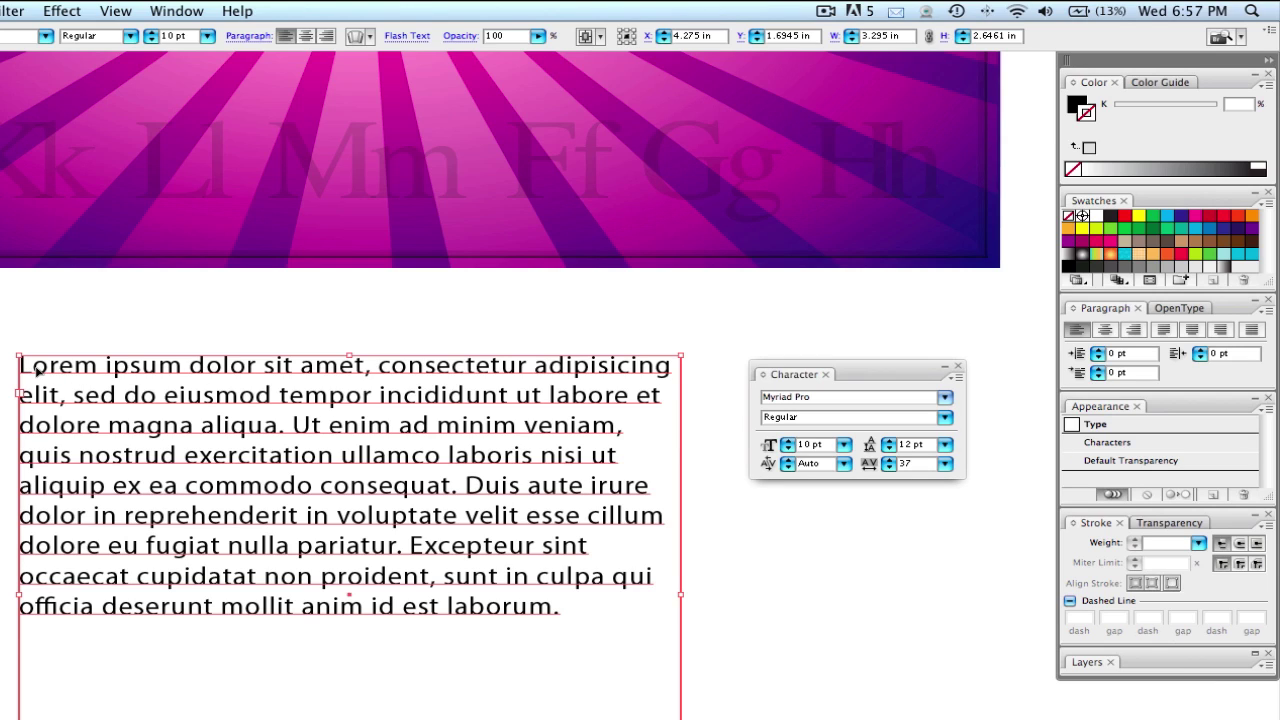
# - Select all the paragraph's text and set its kerning to 0, confirming the alert
pyautogui.doubleClick(124, 372)
pyautogui.press('super+a')
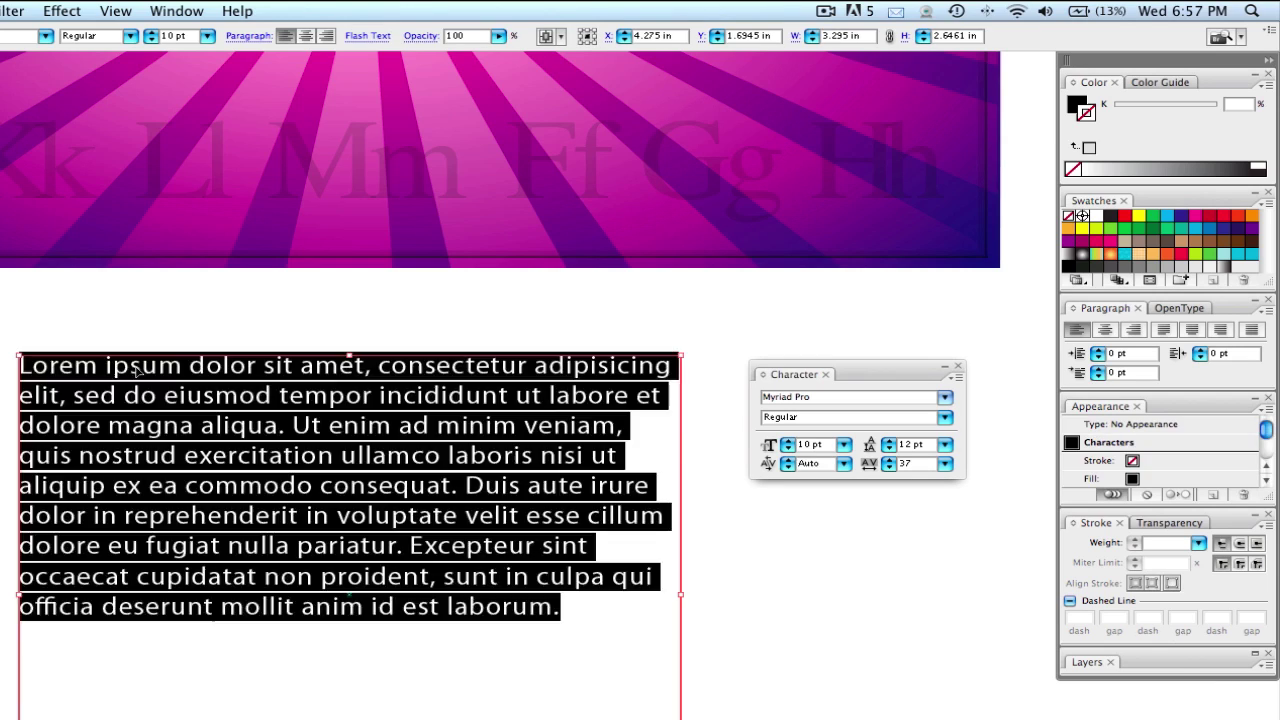
pyautogui.click(788, 461)
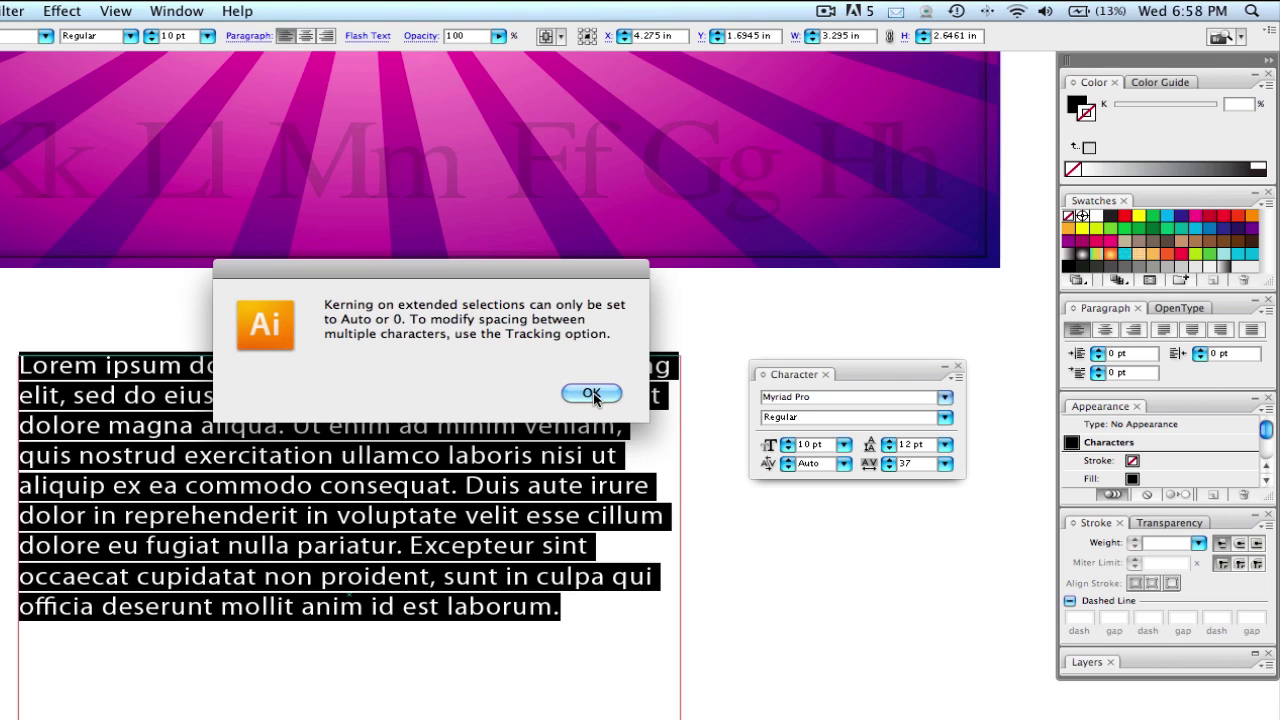
pyautogui.click(592, 394)
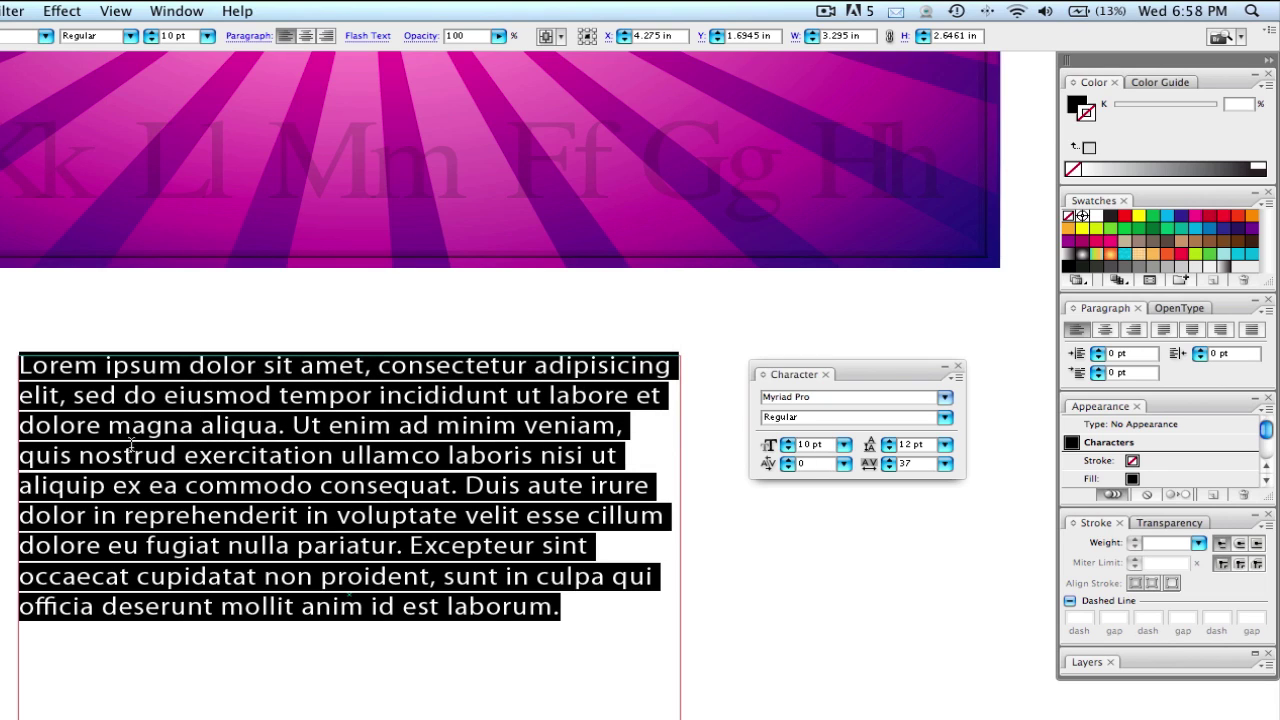
pyautogui.click(48, 365)
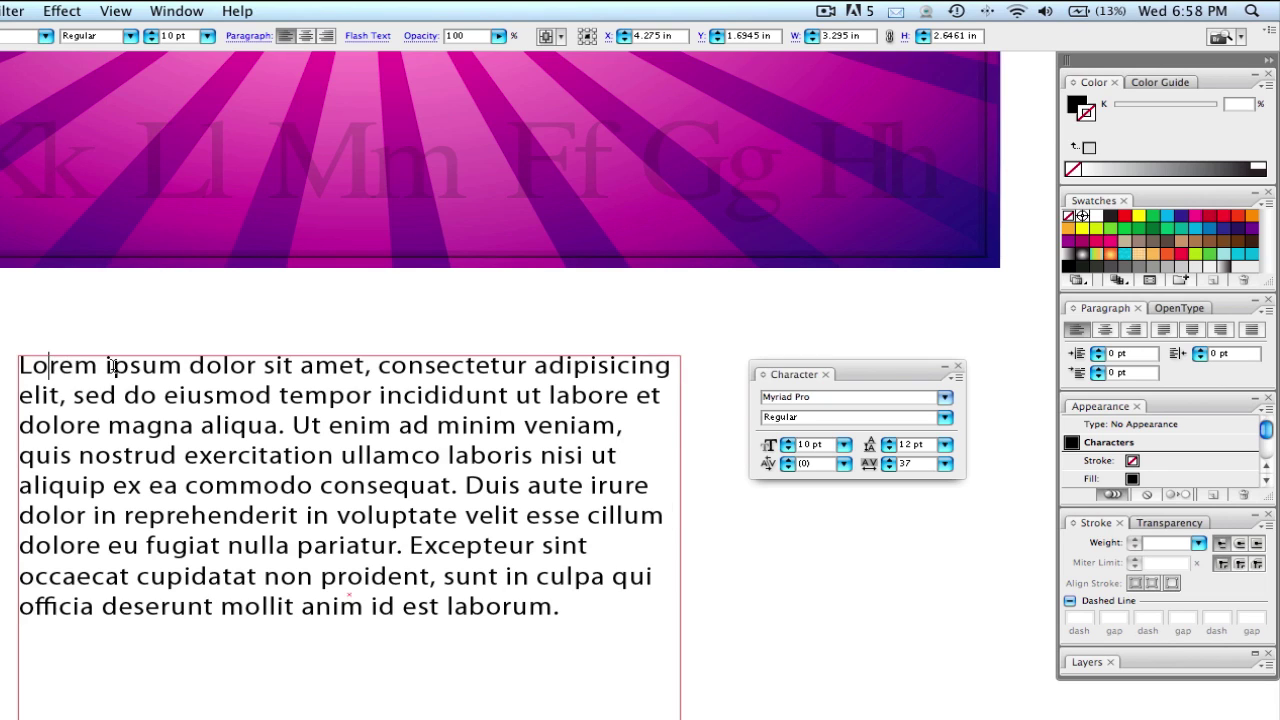
# - Zoom in and tighten the kerning between 'o' and 'r' in 'Lorem' to -25
pyautogui.press('Escape')
pyautogui.moveTo(20, 330); pyautogui.dragTo(152, 482)
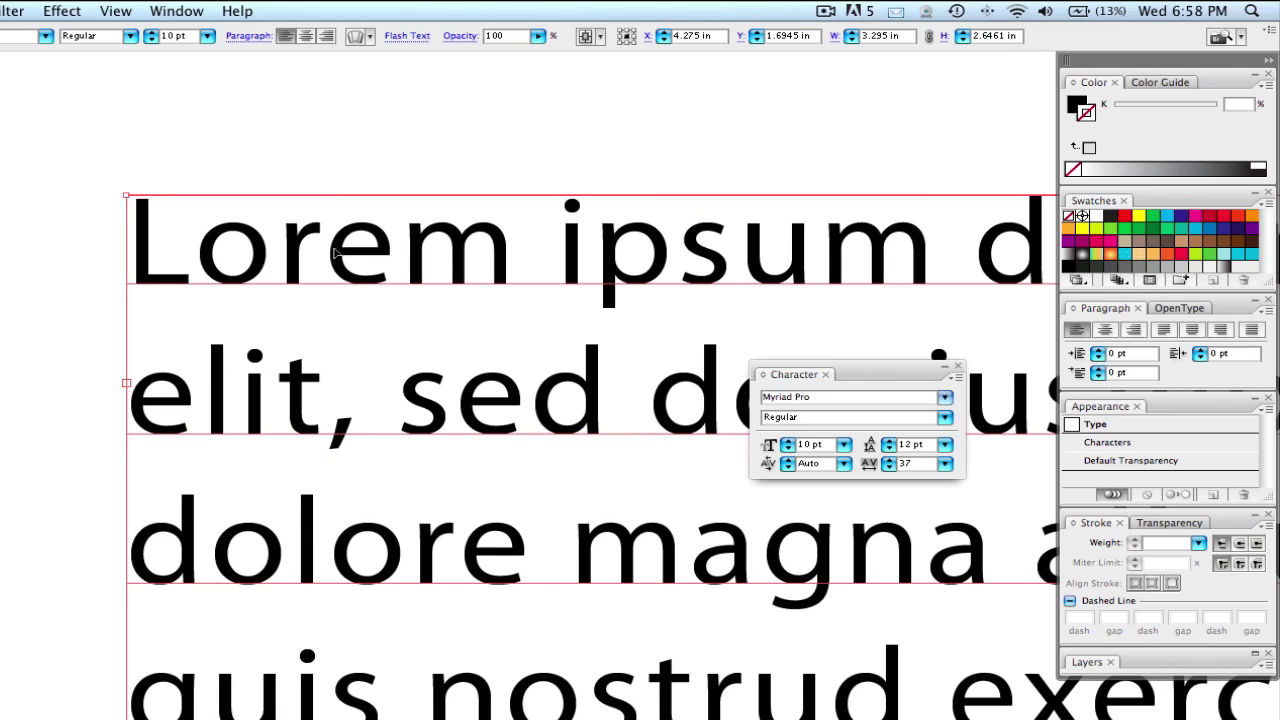
pyautogui.doubleClick(280, 262)
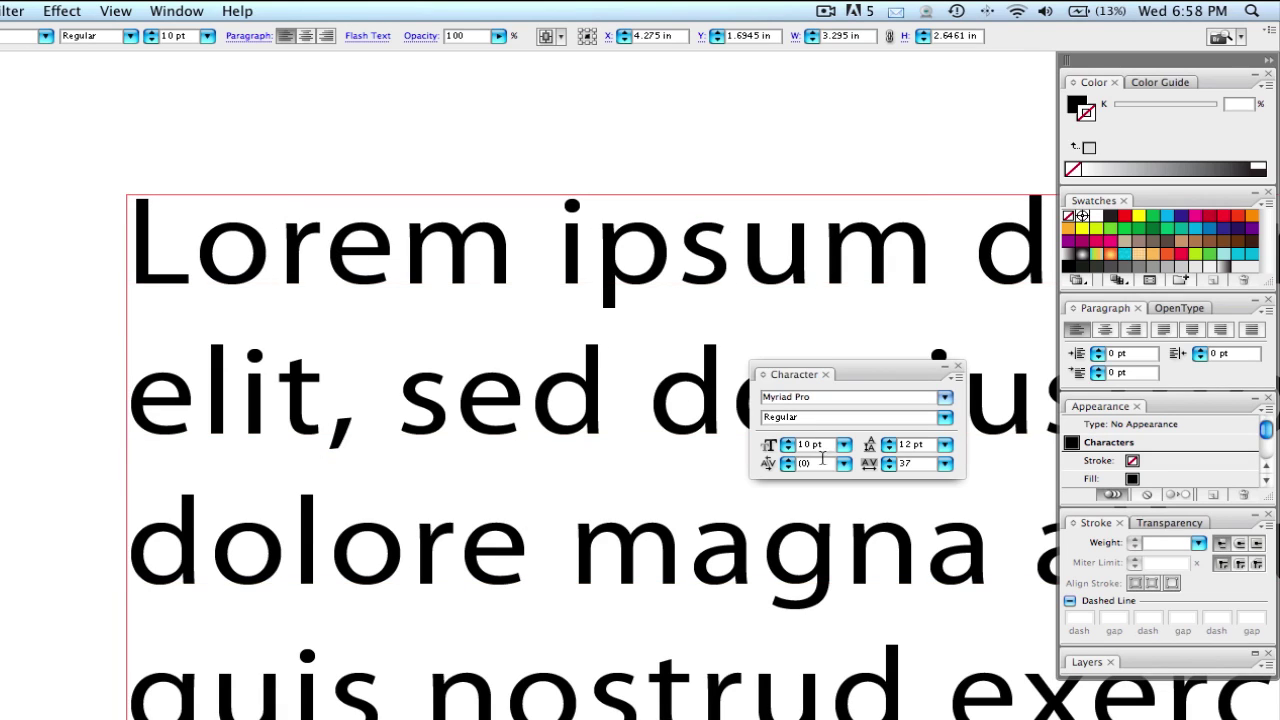
pyautogui.click(787, 467)
pyautogui.click(787, 467)
pyautogui.click(787, 467)
pyautogui.click(787, 467)
pyautogui.click(787, 467)
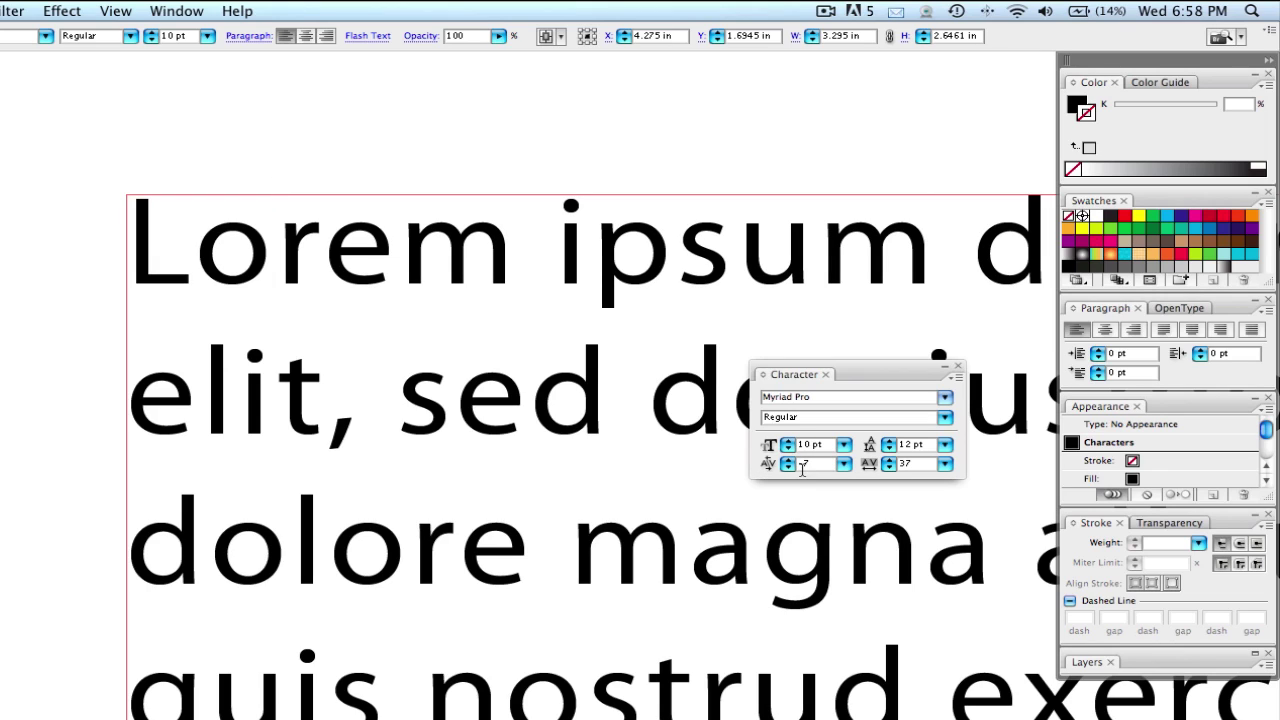
pyautogui.click(789, 467)
pyautogui.click(789, 467)
pyautogui.click(789, 466)
pyautogui.click(789, 466)
pyautogui.click(789, 466)
pyautogui.click(789, 466)
pyautogui.click(789, 464)
pyautogui.click(789, 464)
pyautogui.click(789, 464)
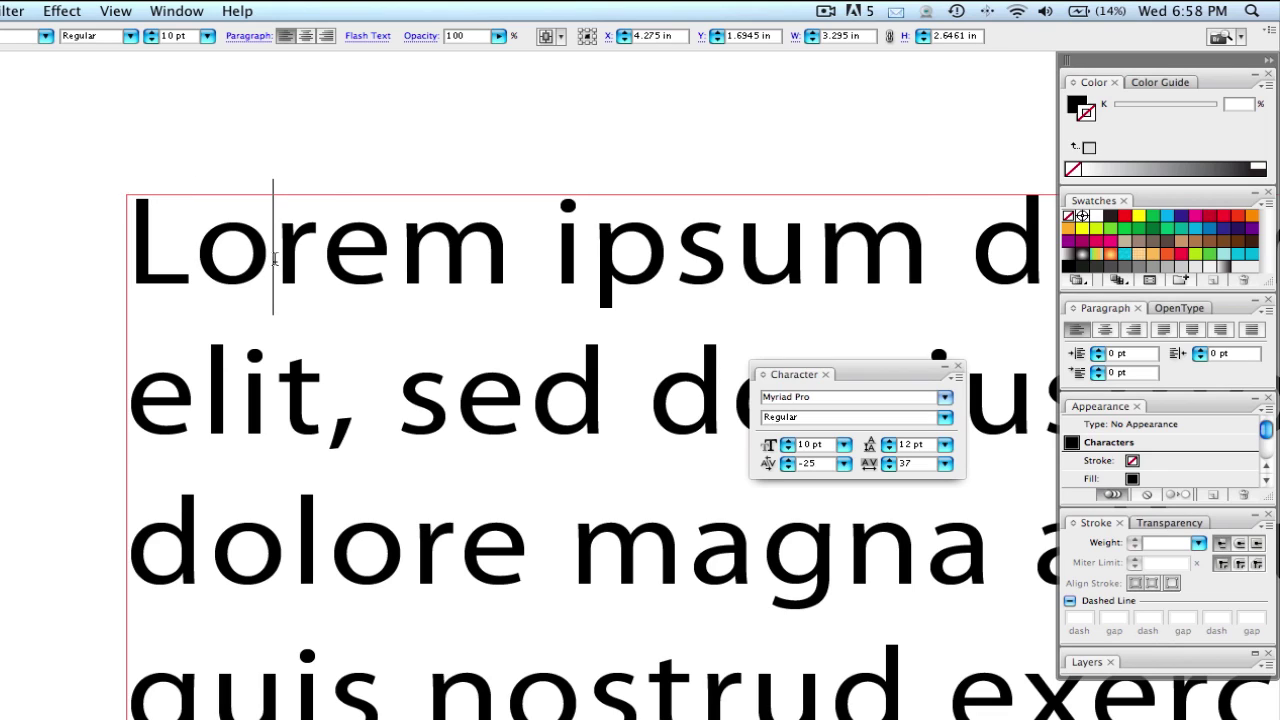
# - Fine-tune the o–r kerning to a final -65, then zoom back out to the paragraph
pyautogui.hotkey('alt', 'Left')
pyautogui.hotkey('alt', 'Left')
pyautogui.hotkey('alt', 'Left')
pyautogui.hotkey('alt', 'Right')
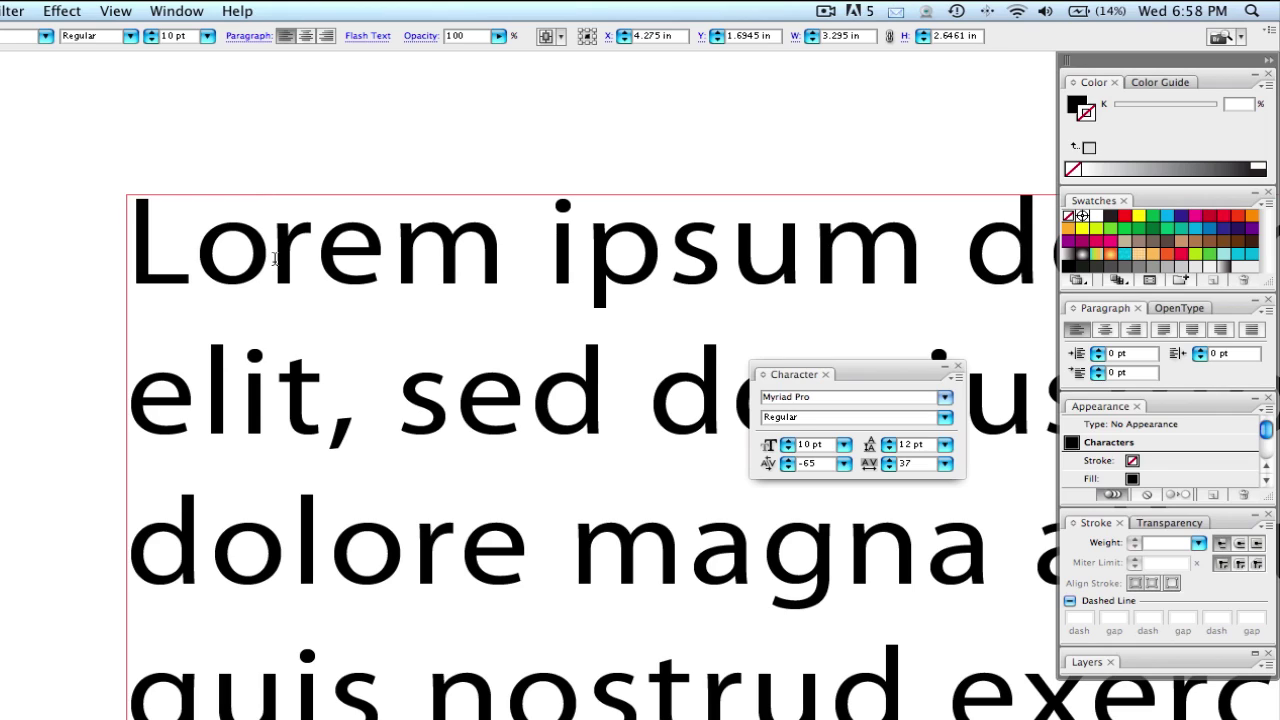
pyautogui.hotkey('alt', 'Right')
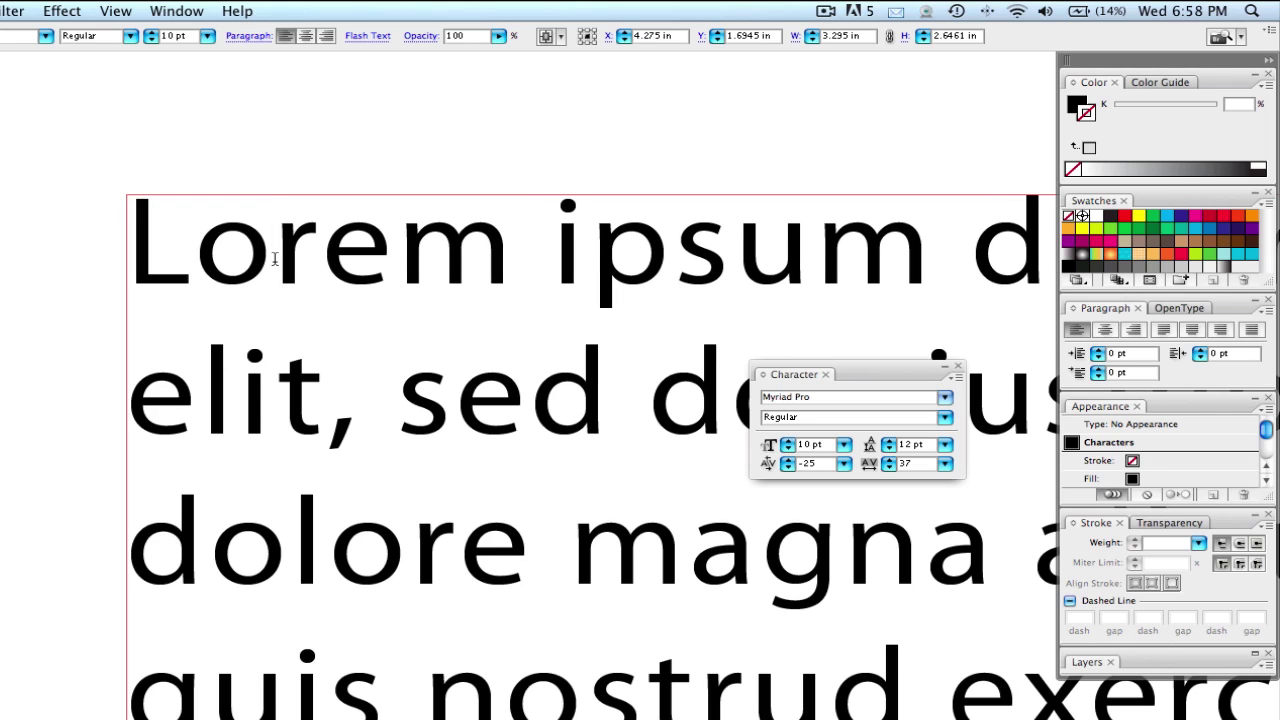
pyautogui.hotkey('alt', 'Left')
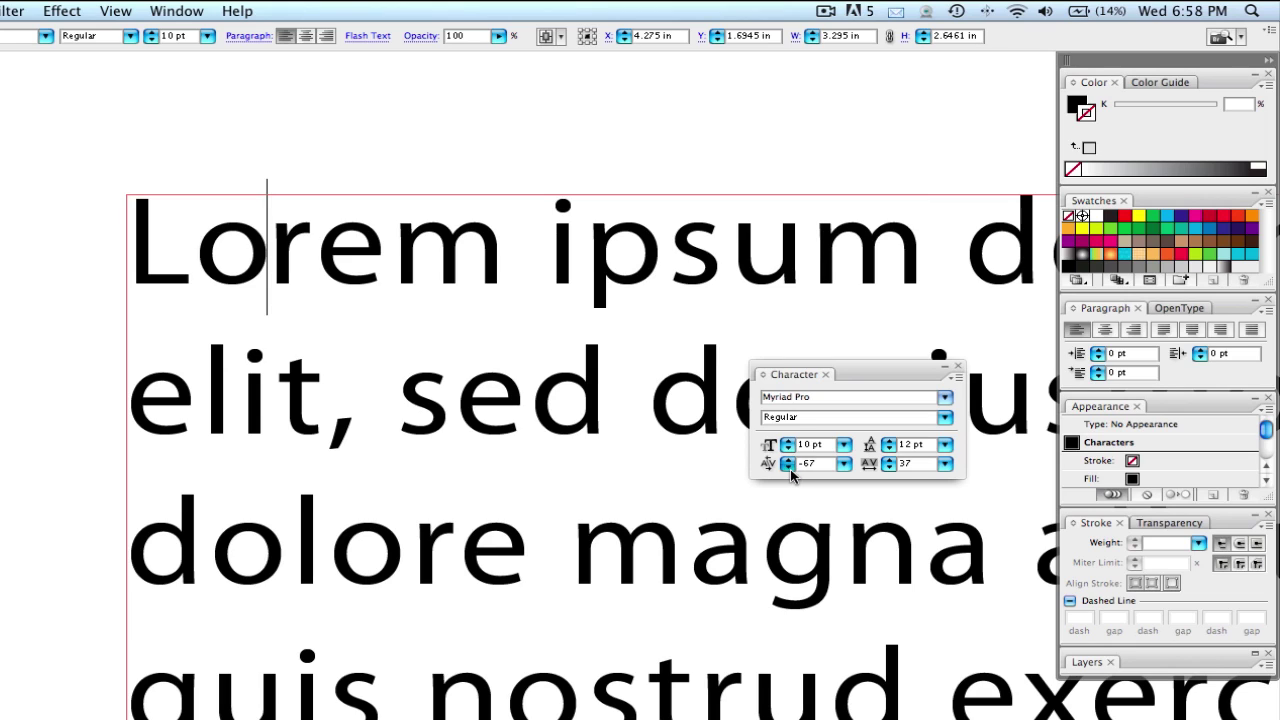
pyautogui.press('Escape')
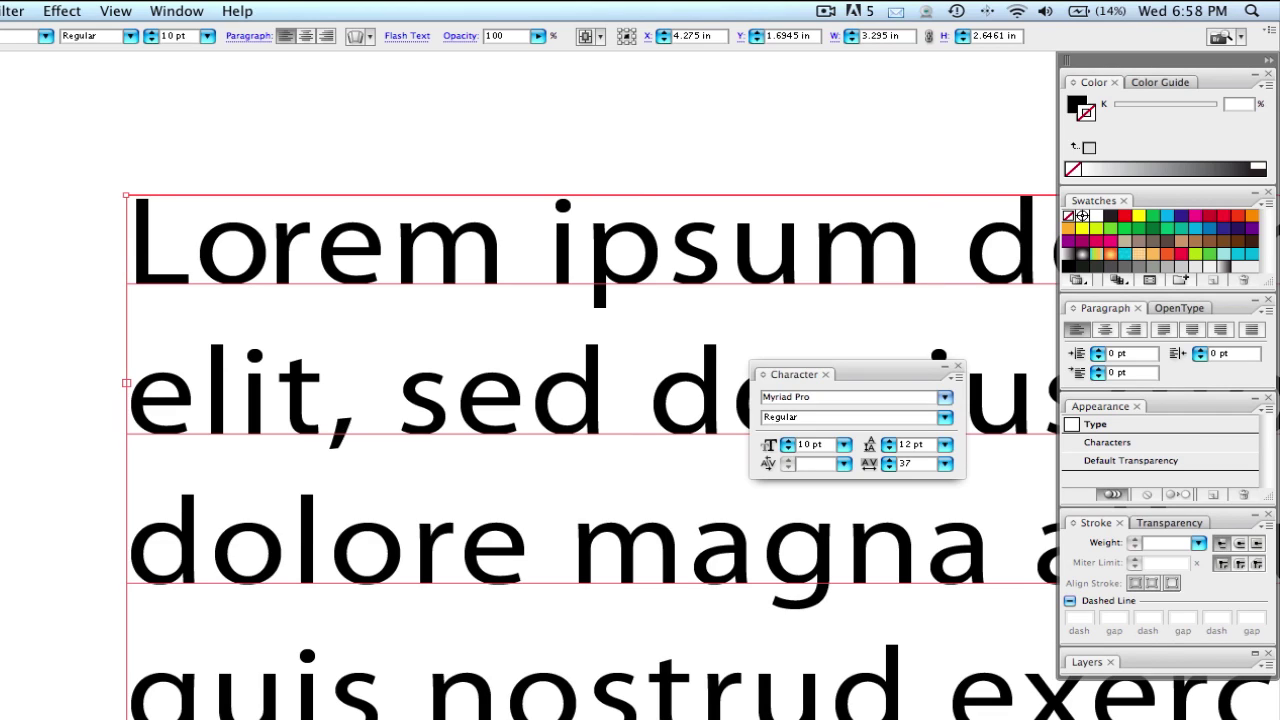
pyautogui.keyDown('alt'); pyautogui.click(491, 480); pyautogui.keyUp('alt')
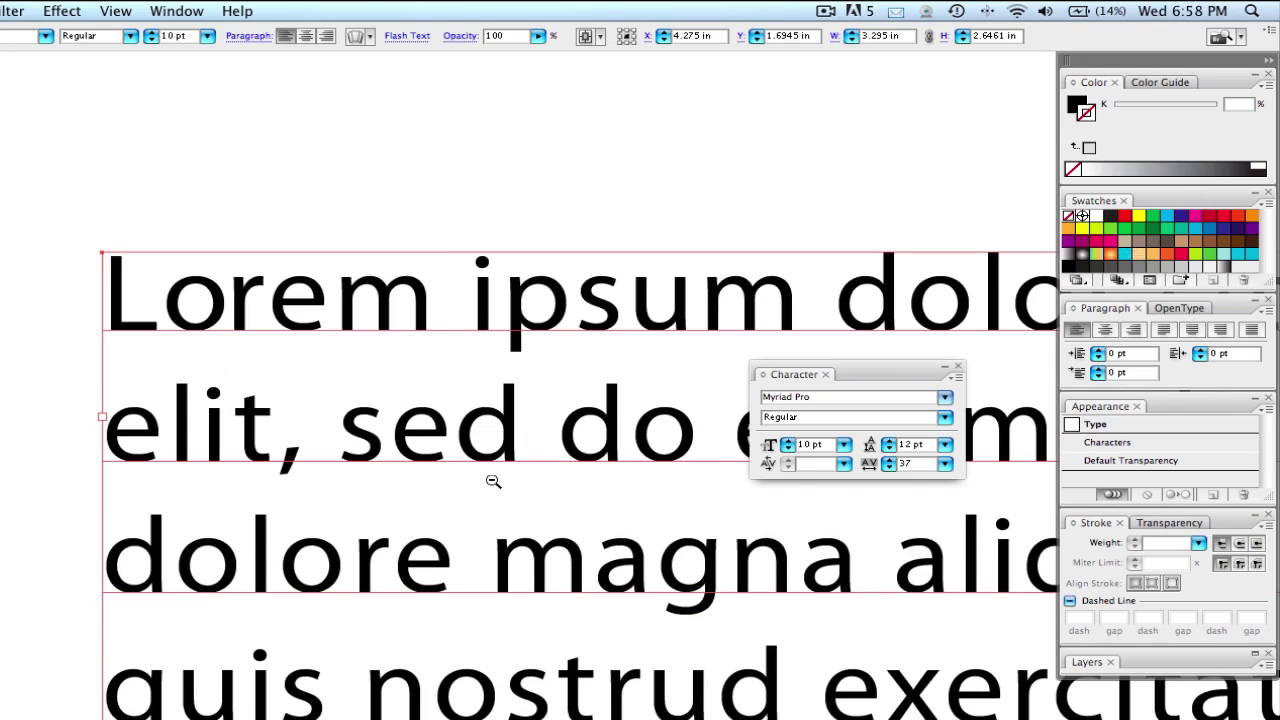
pyautogui.keyDown('alt'); pyautogui.click(491, 480); pyautogui.keyUp('alt')
pyautogui.keyDown('alt'); pyautogui.click(491, 480); pyautogui.keyUp('alt')
pyautogui.keyDown('alt'); pyautogui.click(463, 479); pyautogui.keyUp('alt')
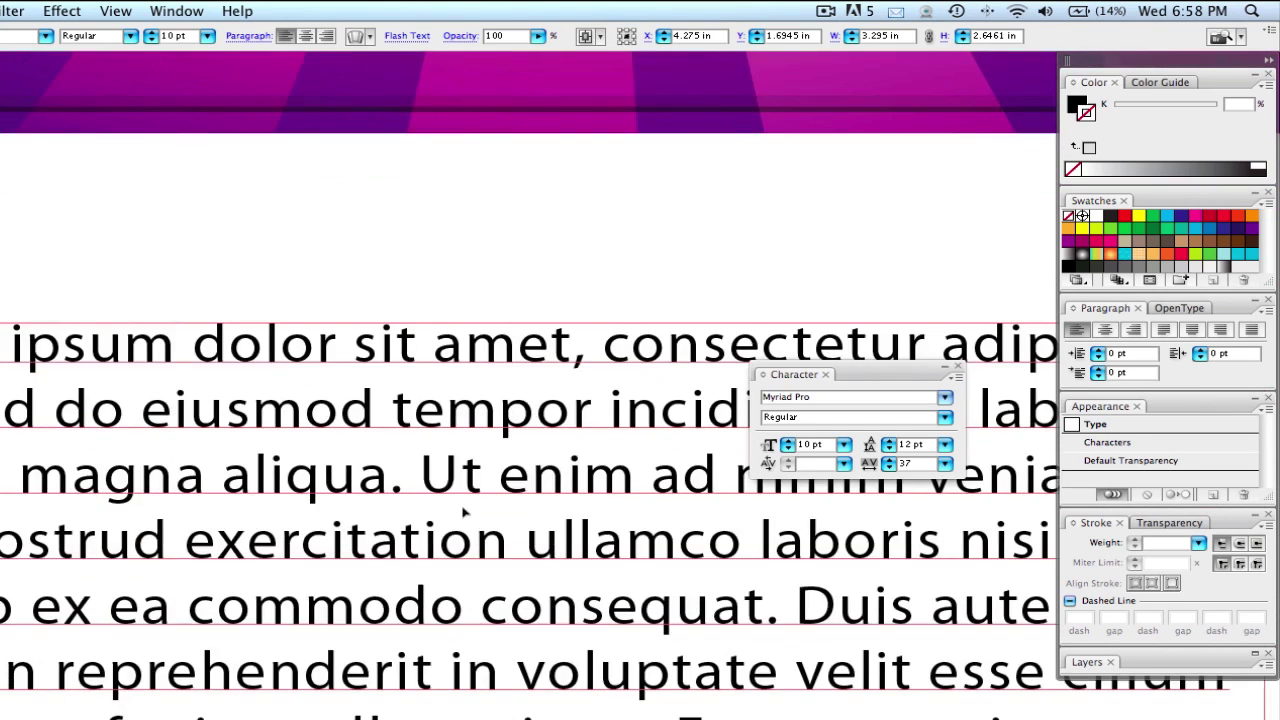
pyautogui.click(463, 508)
pyautogui.keyDown('alt'); pyautogui.click(463, 508); pyautogui.keyUp('alt')
pyautogui.click(231, 440)
# - Raise the body paragraph's tracking from 37 to 62 so it rewraps over ten lines
pyautogui.hscroll(3, 231, 440)
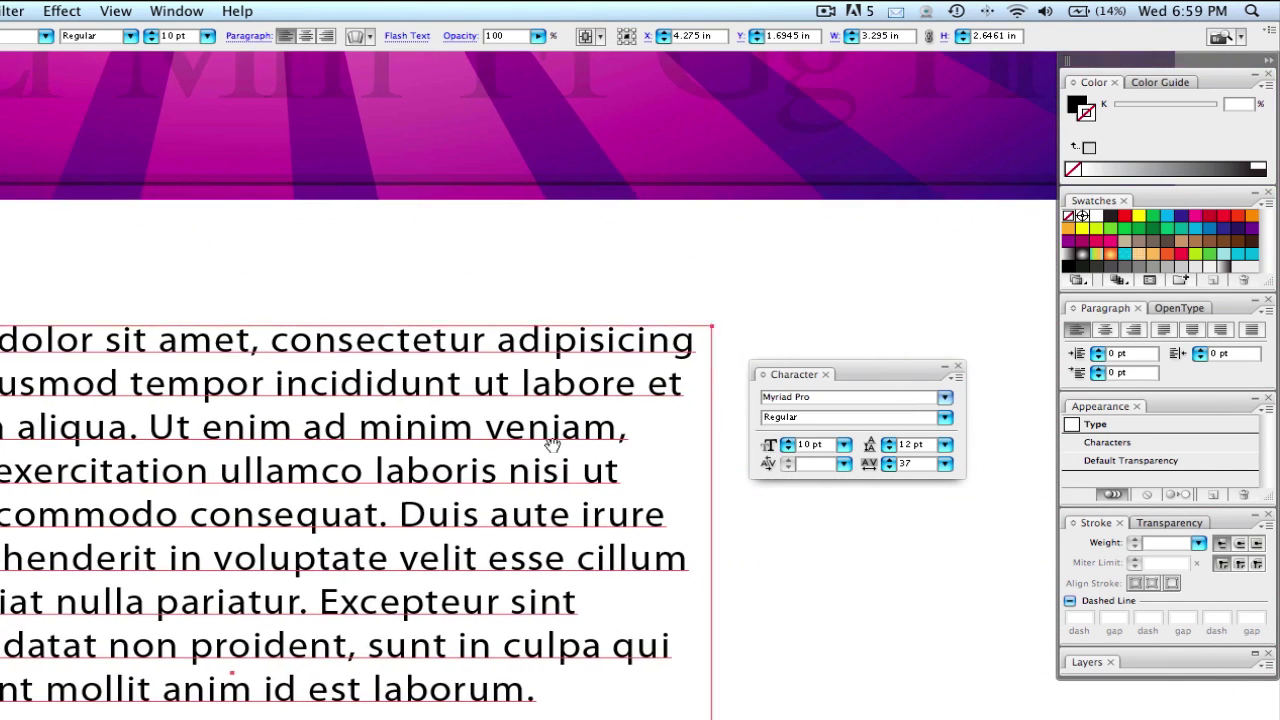
pyautogui.scroll(-3, 755, 455)
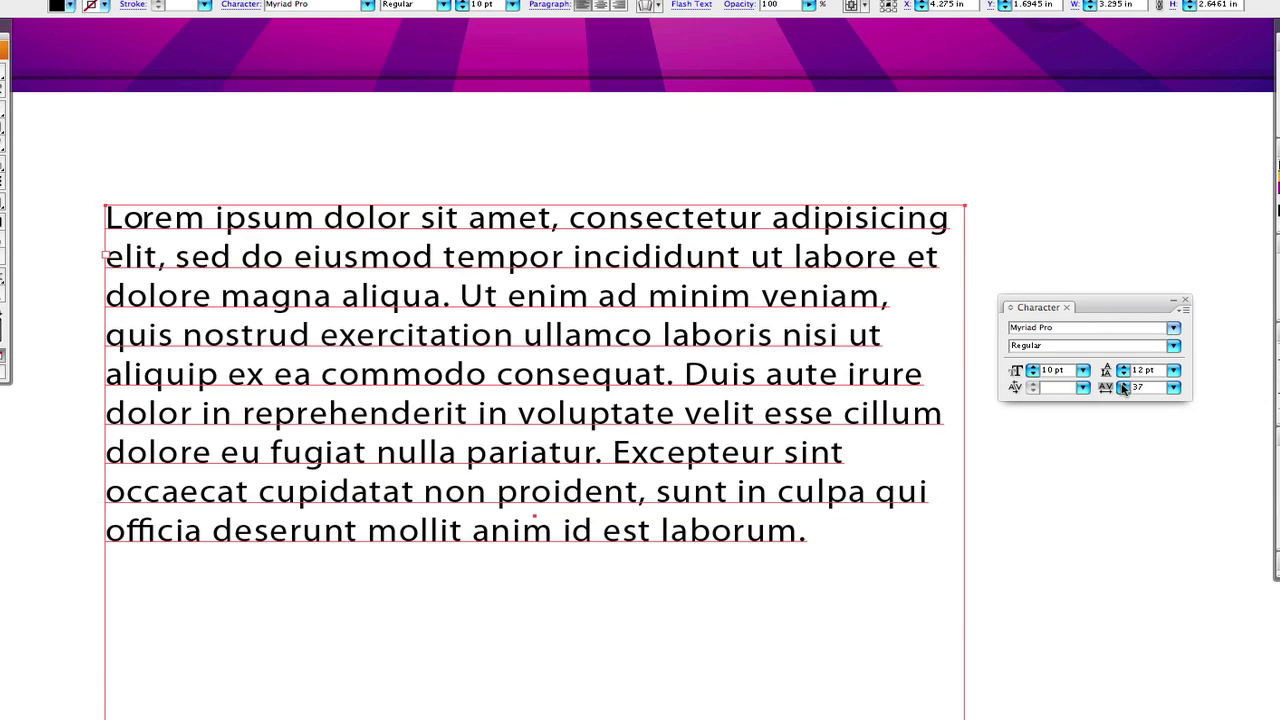
pyautogui.click(1122, 387)
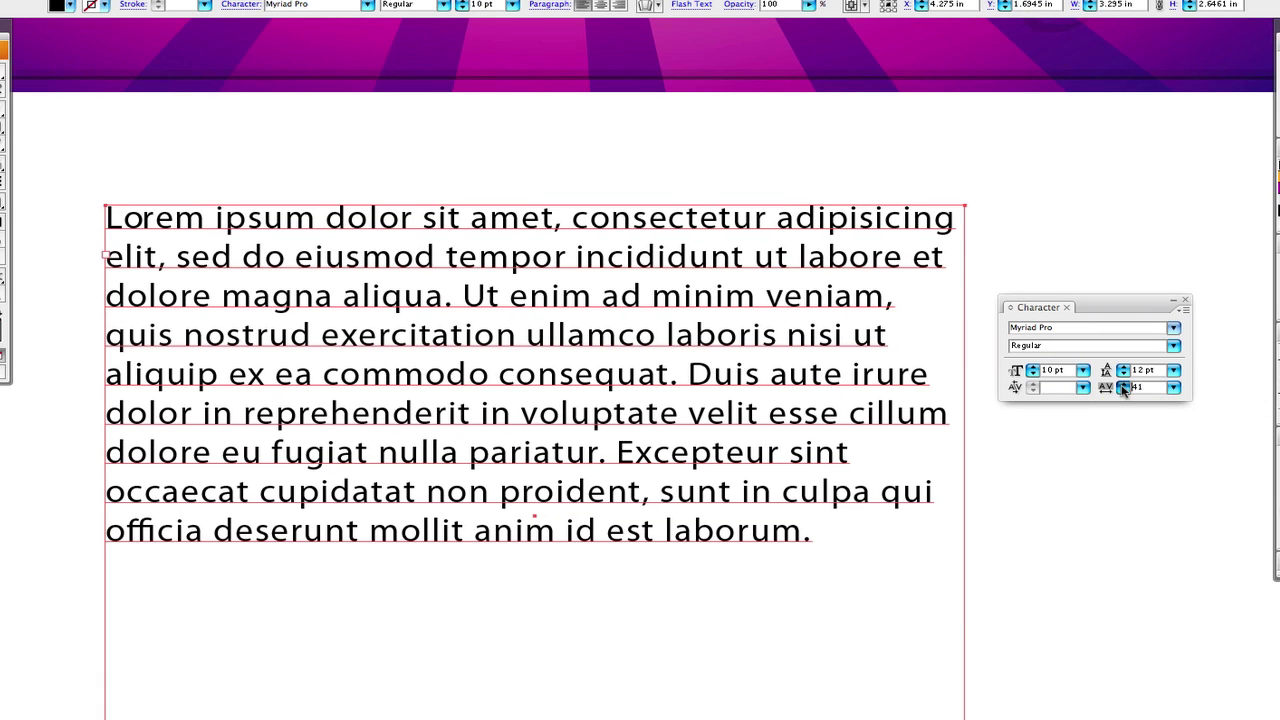
pyautogui.click(1122, 387)
pyautogui.click(1122, 387)
pyautogui.click(1122, 387)
pyautogui.click(1122, 387)
pyautogui.click(1122, 387)
pyautogui.click(1122, 387)
pyautogui.click(1122, 387)
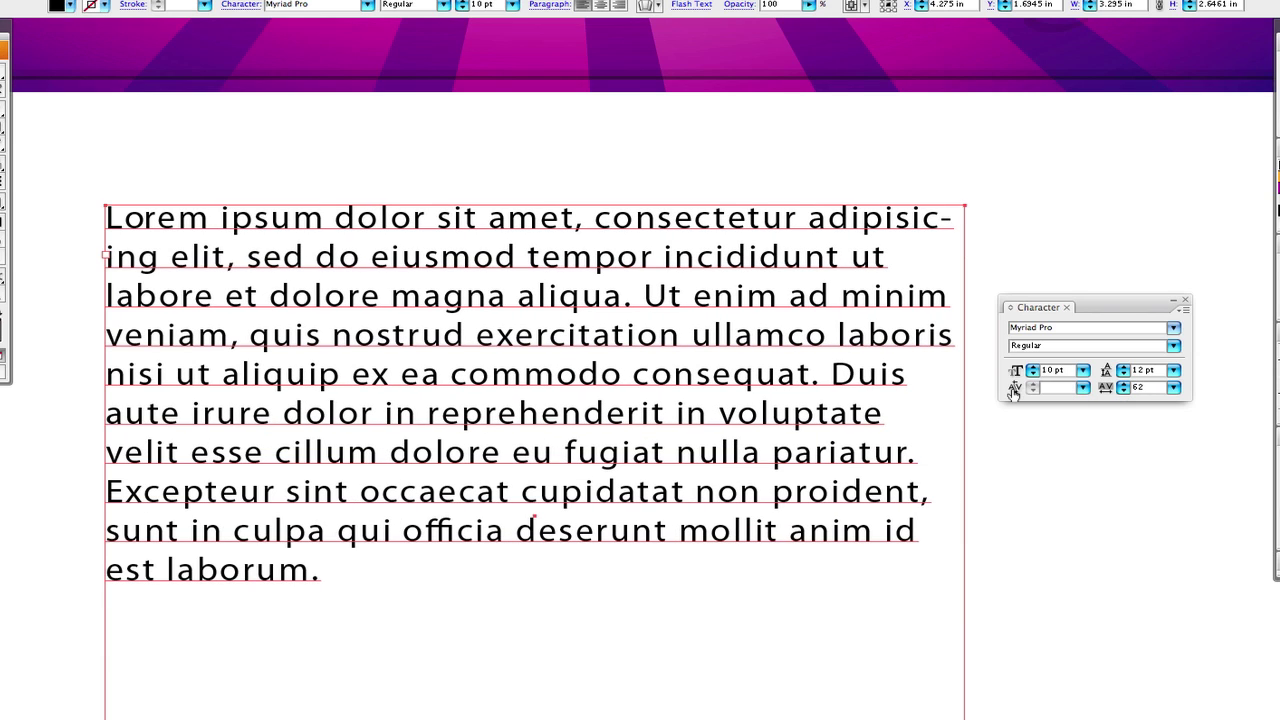
pyautogui.click(673, 397)
pyautogui.scroll(-2, 1120, 295)
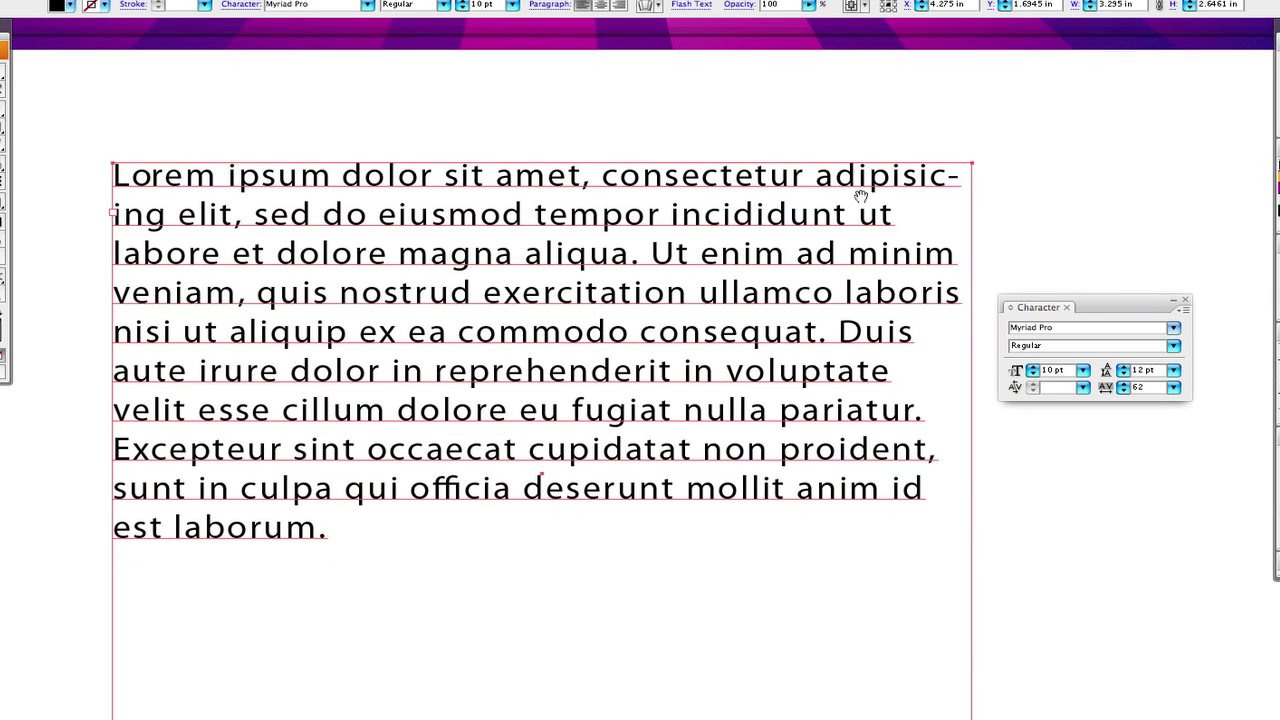
# - Show the full options in the Character panel
pyautogui.click(1184, 312)
pyautogui.click(1222, 304)
pyautogui.moveTo(1134, 306); pyautogui.dragTo(1141, 296)
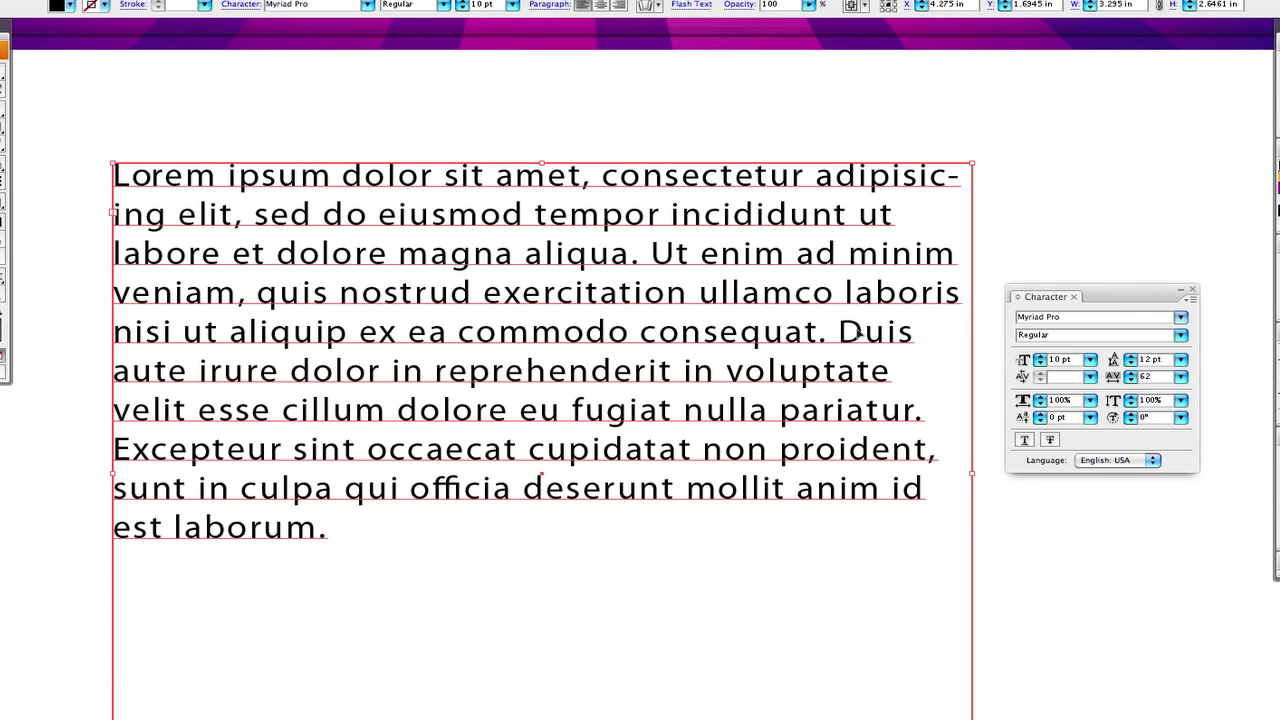
pyautogui.hscroll(-1, 820, 336)
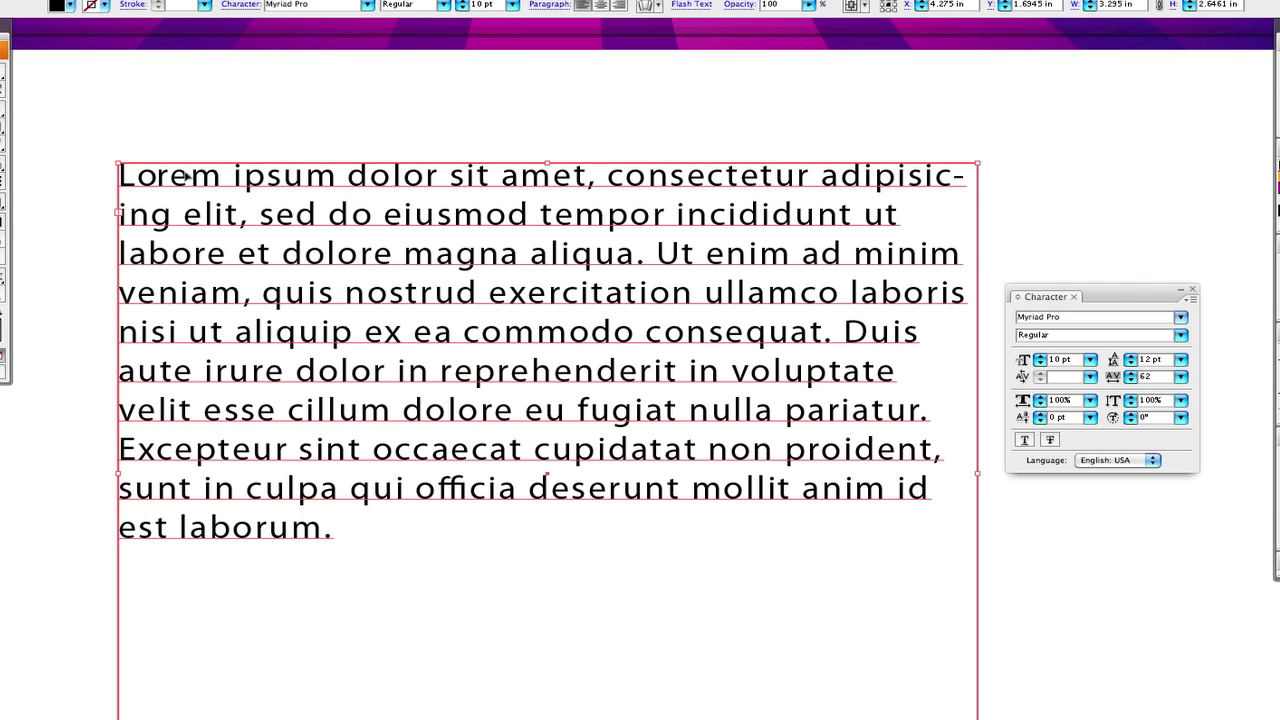
# - Move the body paragraph down and type 'Hor' as a new text line above it
pyautogui.moveTo(184, 178); pyautogui.dragTo(184, 341)
pyautogui.press('super+shift+a')
pyautogui.click(2, 118)
pyautogui.click(292, 196)
pyautogui.write('Hor')
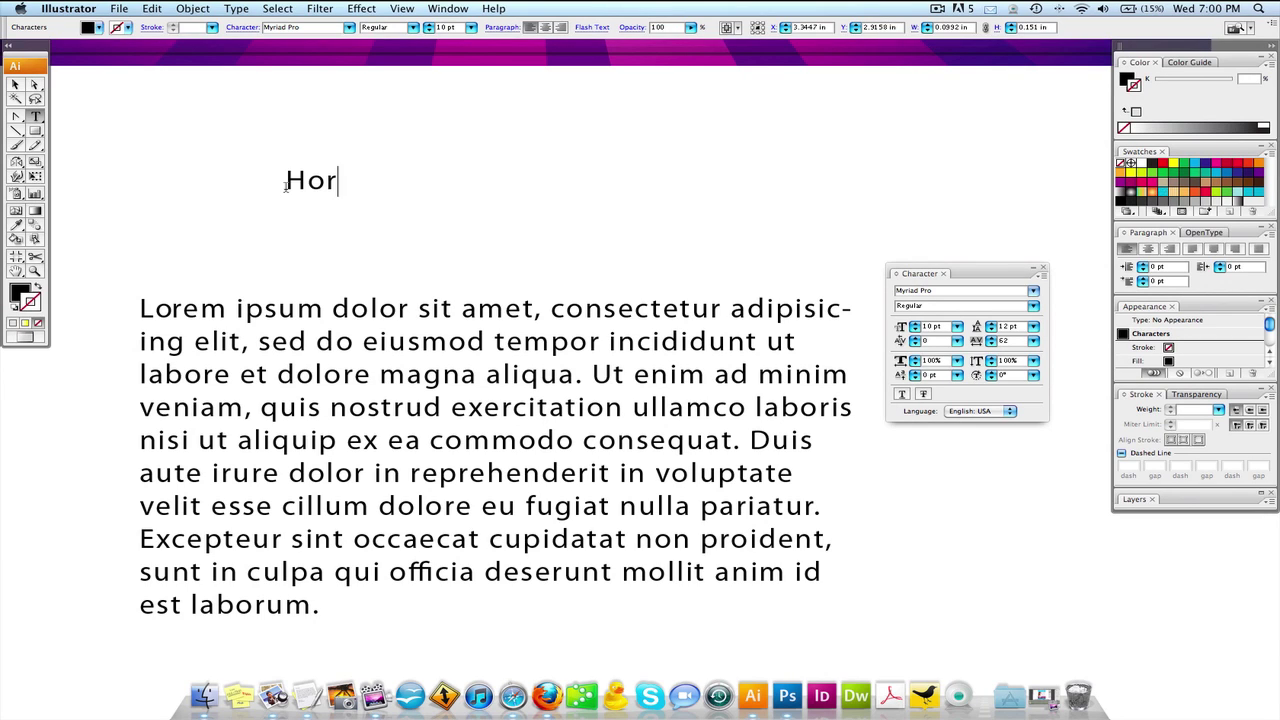
pyautogui.doubleClick(297, 181)
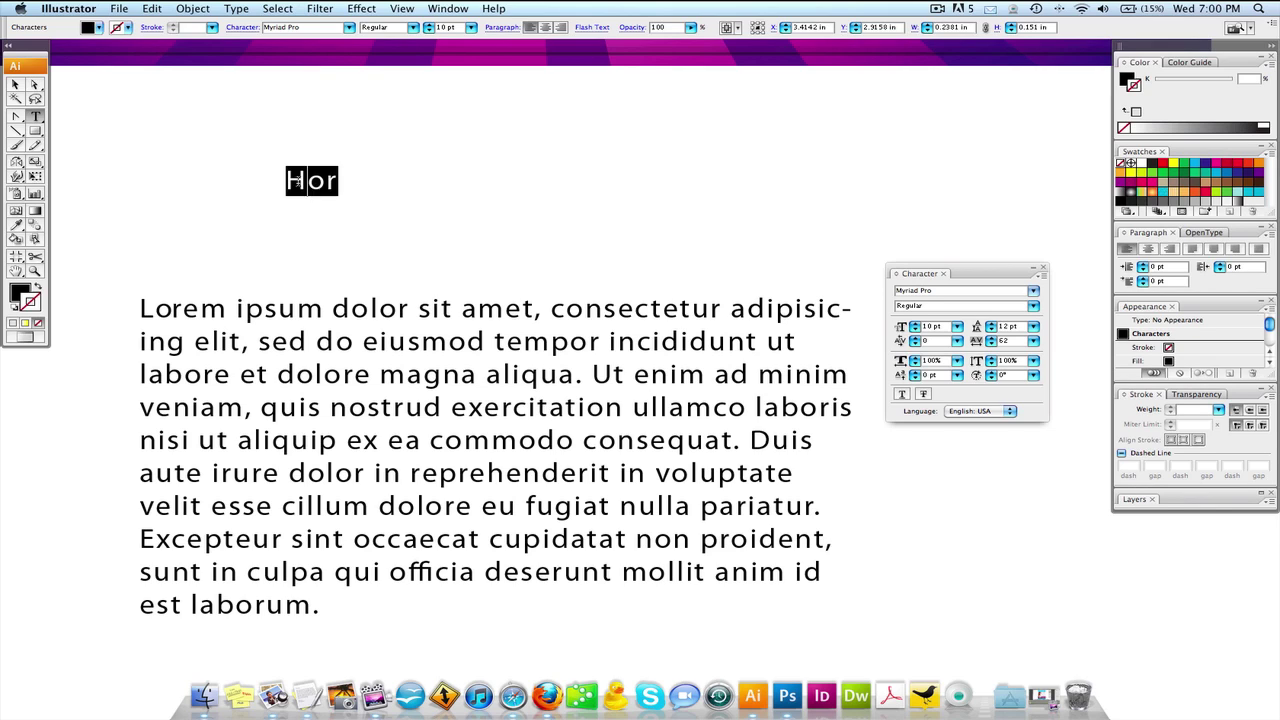
pyautogui.write('Headings')
pyautogui.press('Escape')
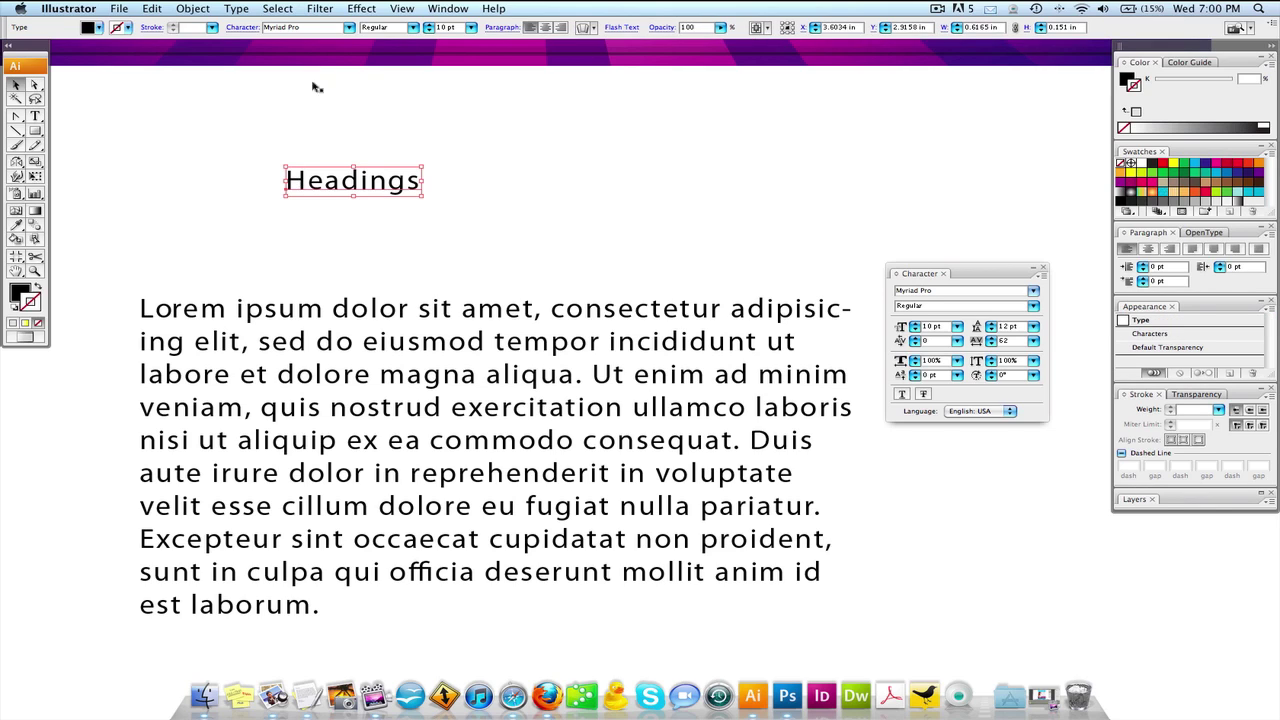
pyautogui.click(411, 27)
pyautogui.click(416, 105)
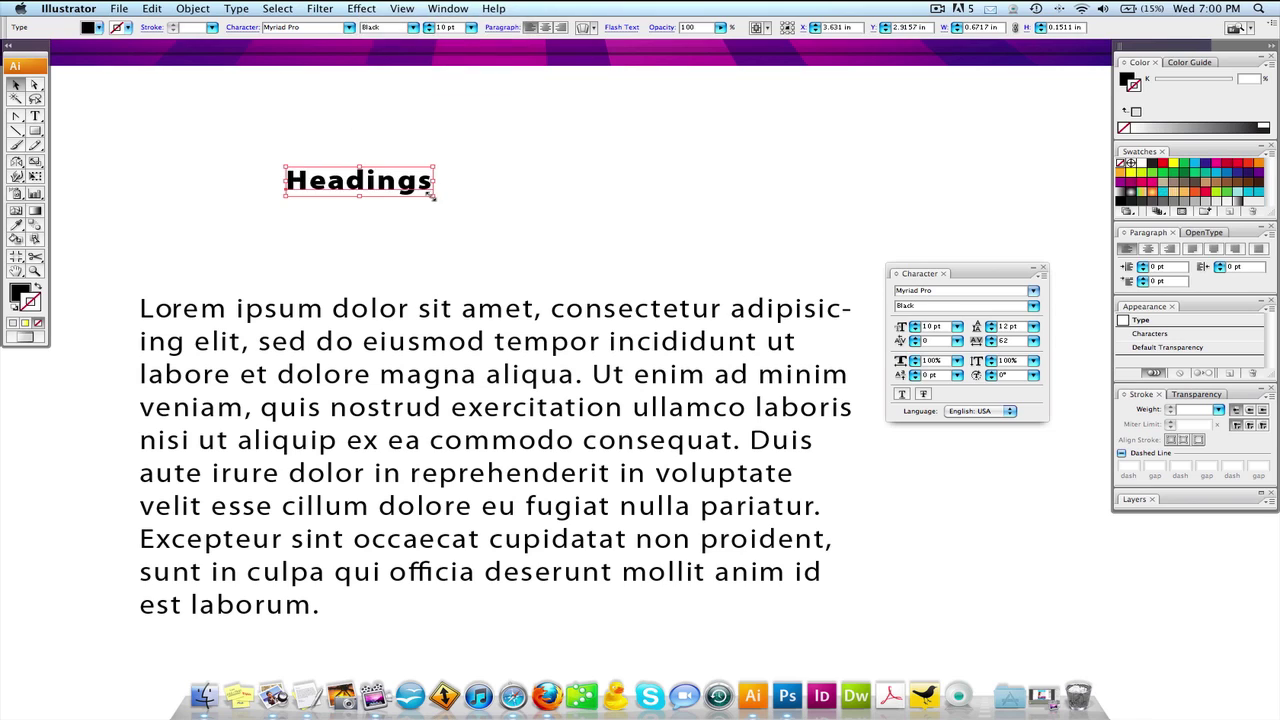
pyautogui.moveTo(420, 198); pyautogui.dragTo(705, 199)
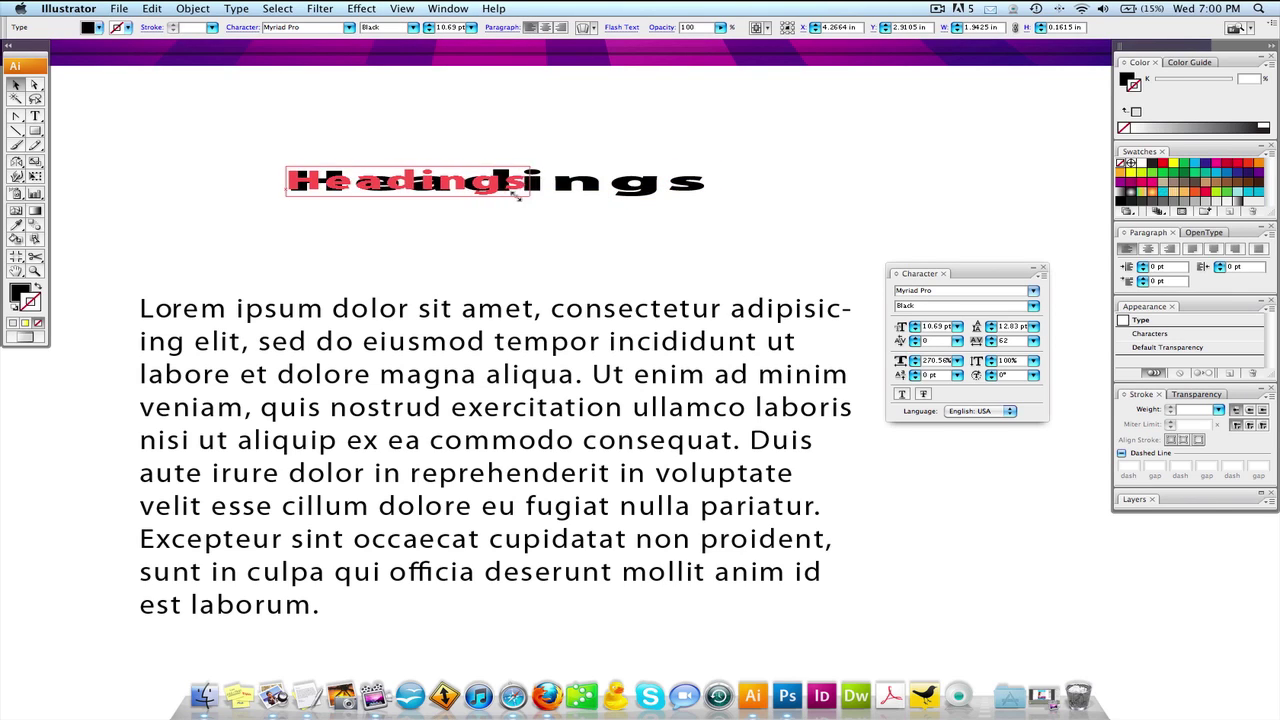
pyautogui.moveTo(505, 196); pyautogui.dragTo(712, 198)
pyautogui.click(505, 143)
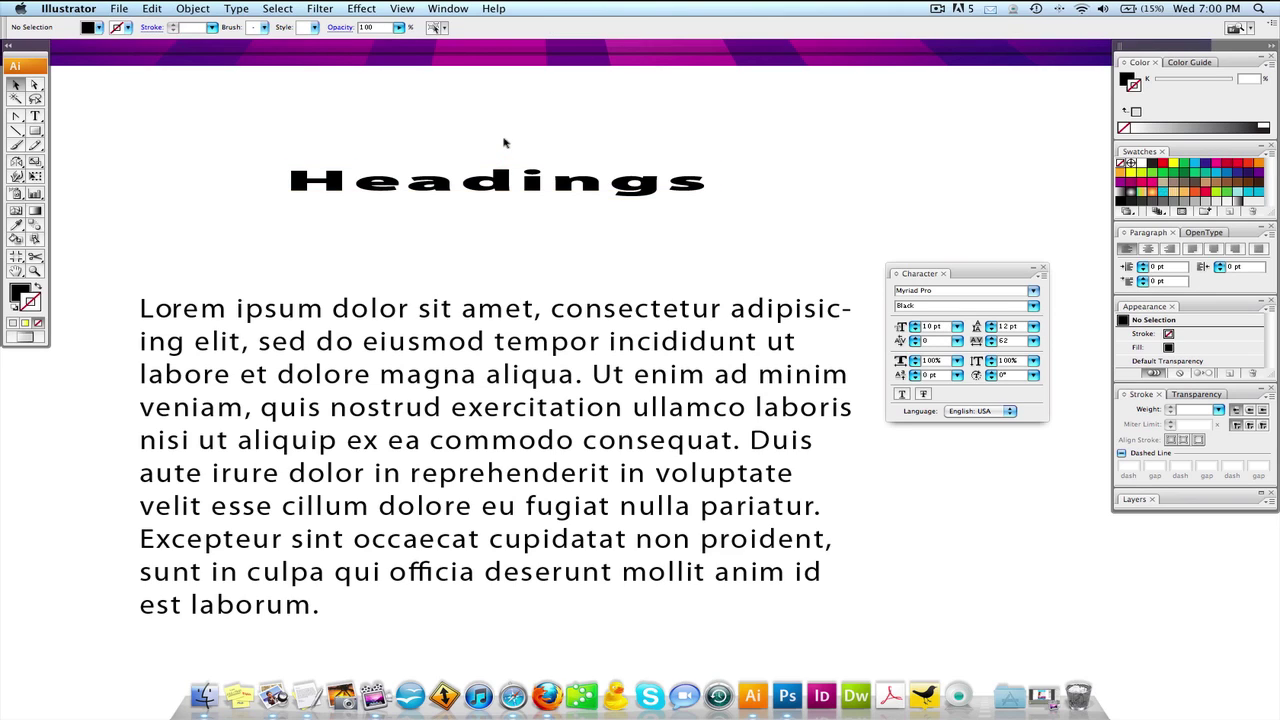
pyautogui.click(692, 199)
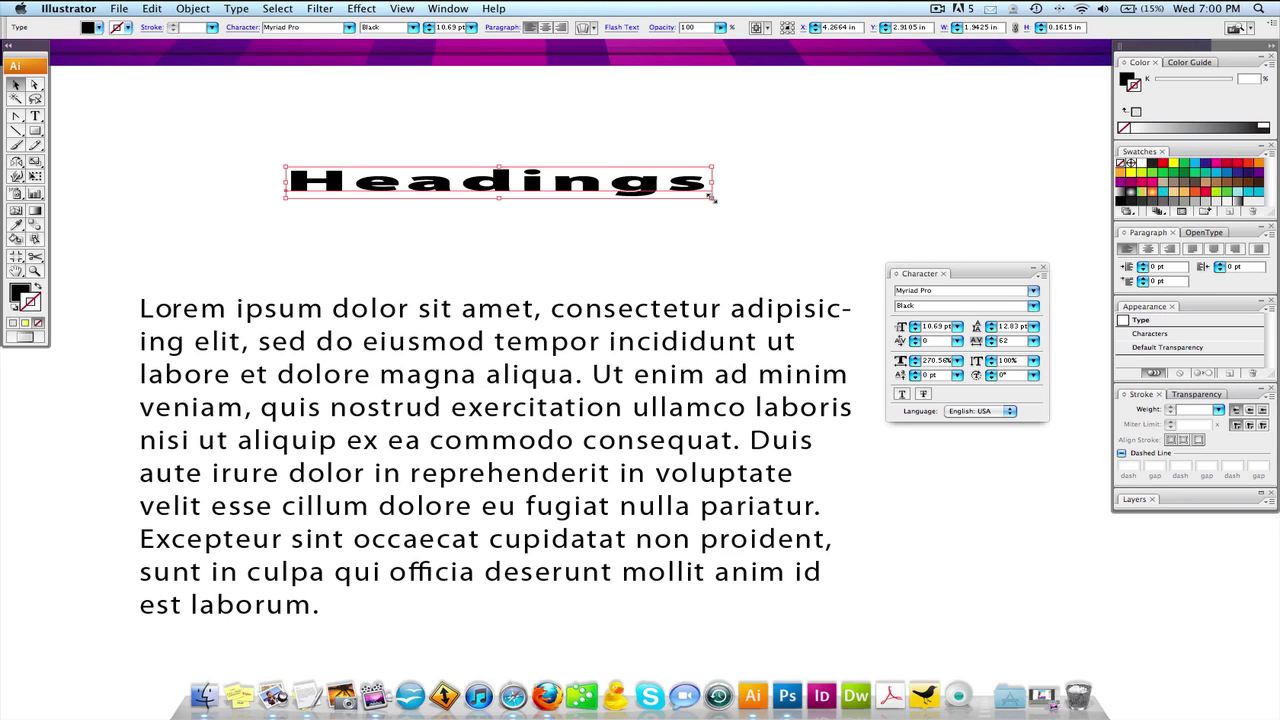
pyautogui.moveTo(710, 198); pyautogui.dragTo(638, 207)
pyautogui.click(694, 206)
pyautogui.click(586, 185)
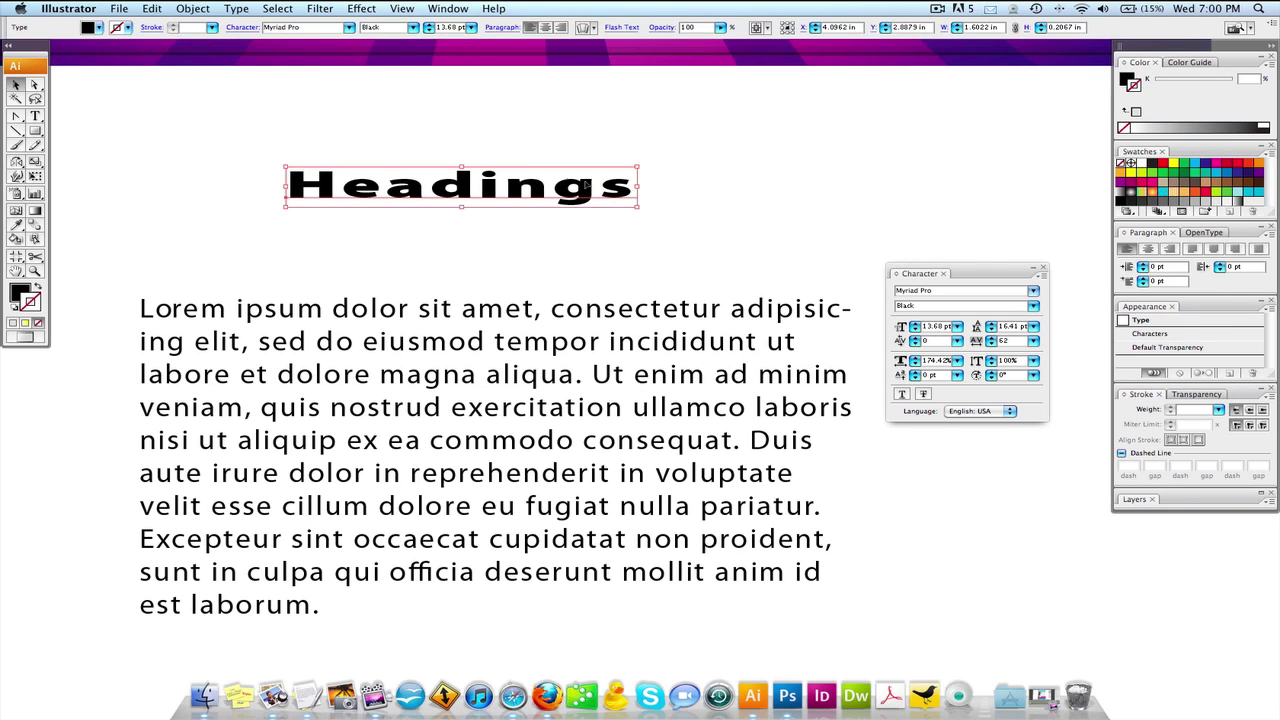
pyautogui.click(495, 159)
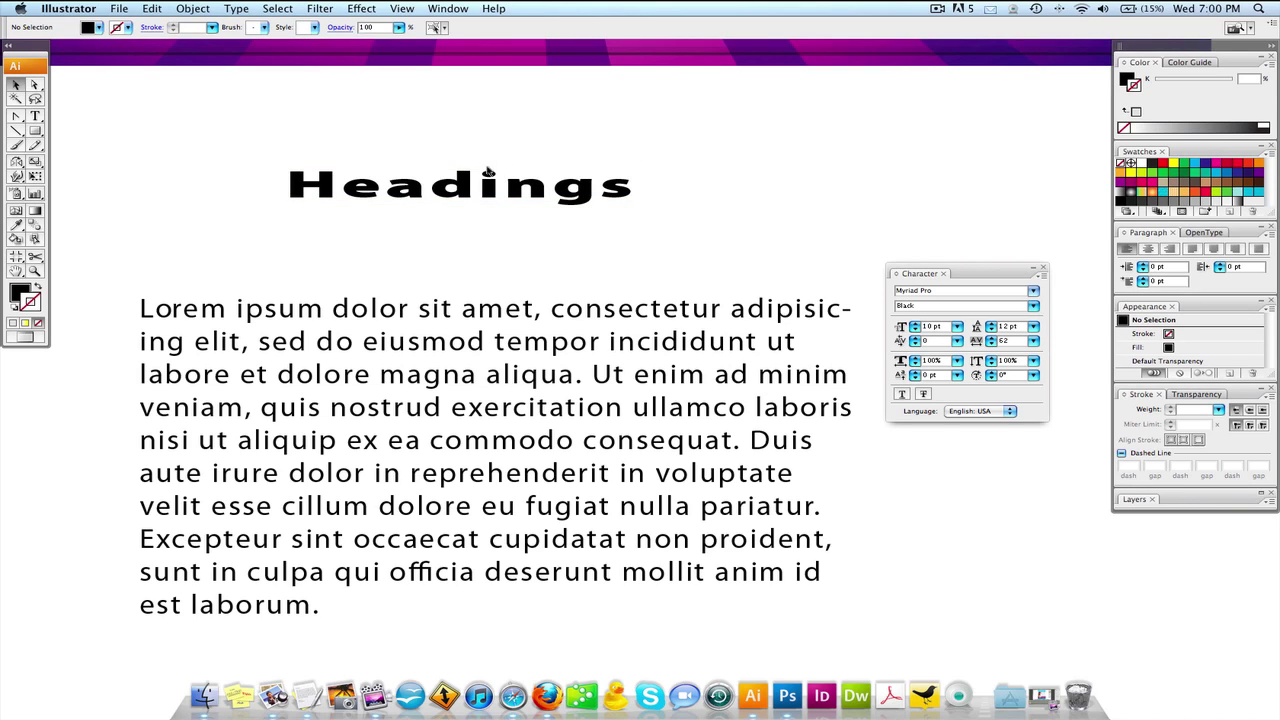
pyautogui.click(494, 186)
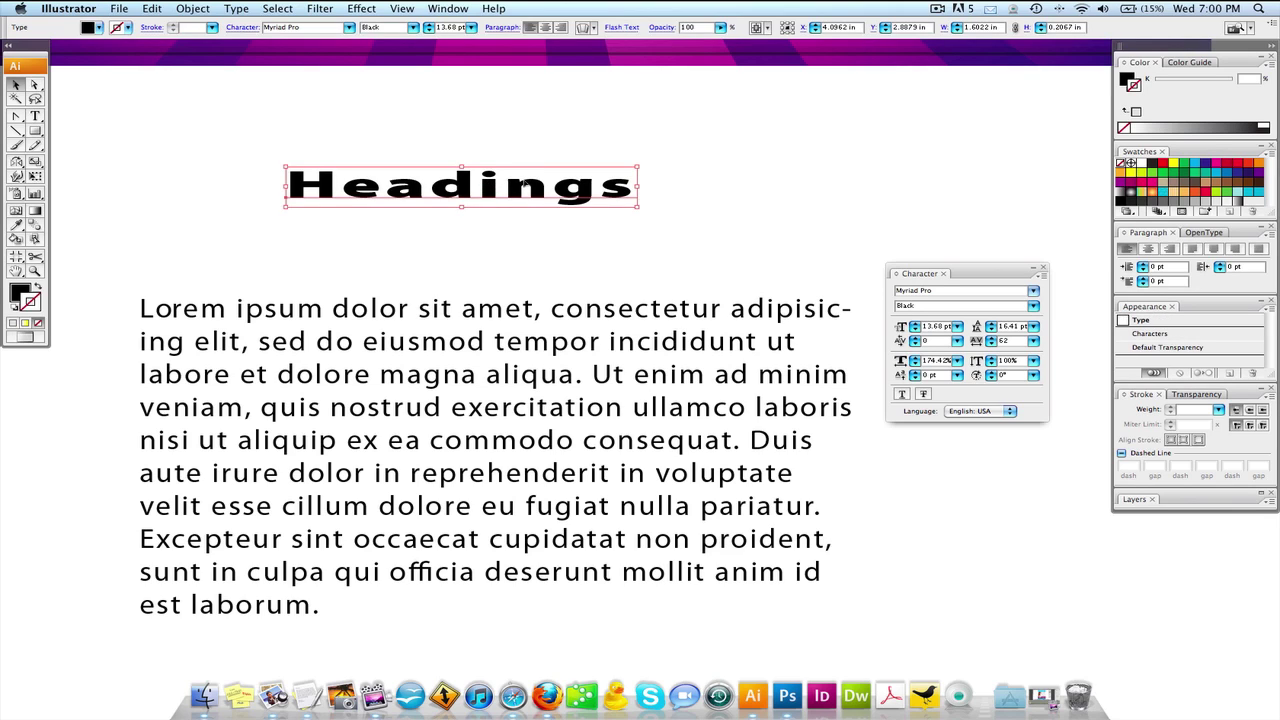
pyautogui.click(535, 152)
# - Resize the Headings title and set its horizontal scale back to 100%
pyautogui.click(533, 201)
pyautogui.moveTo(634, 207); pyautogui.dragTo(816, 191)
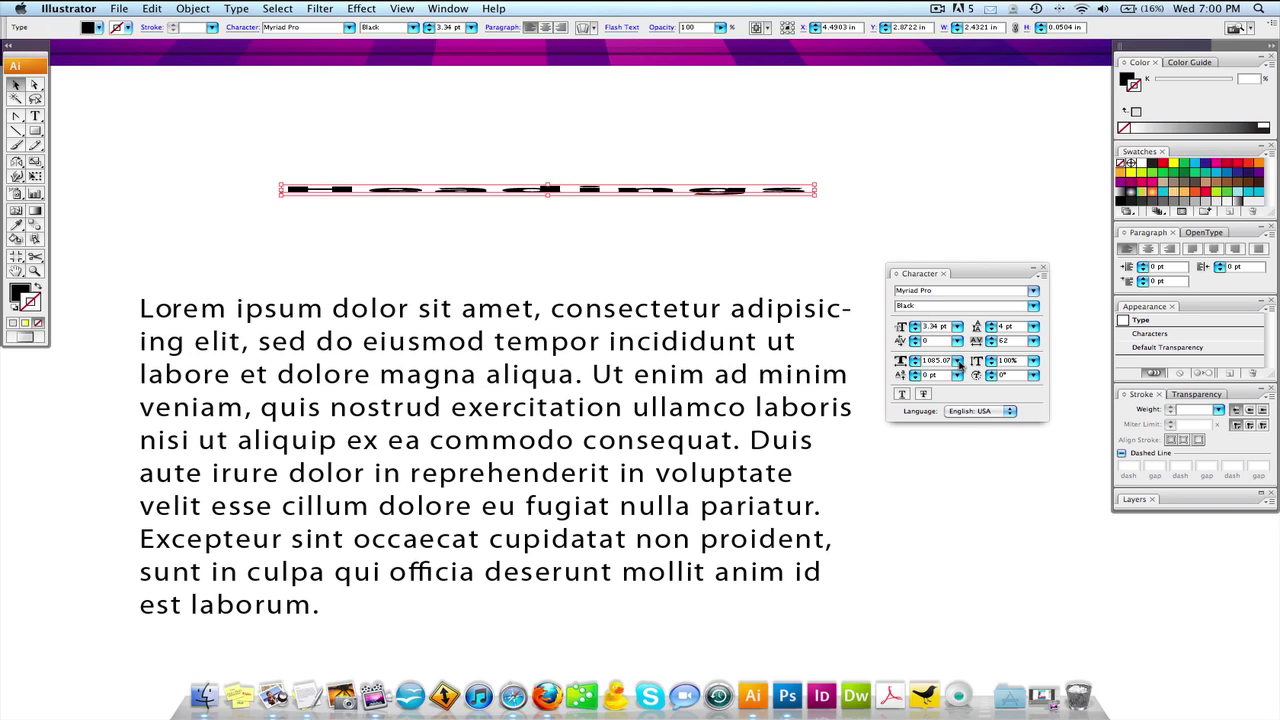
pyautogui.click(958, 364)
pyautogui.click(952, 300)
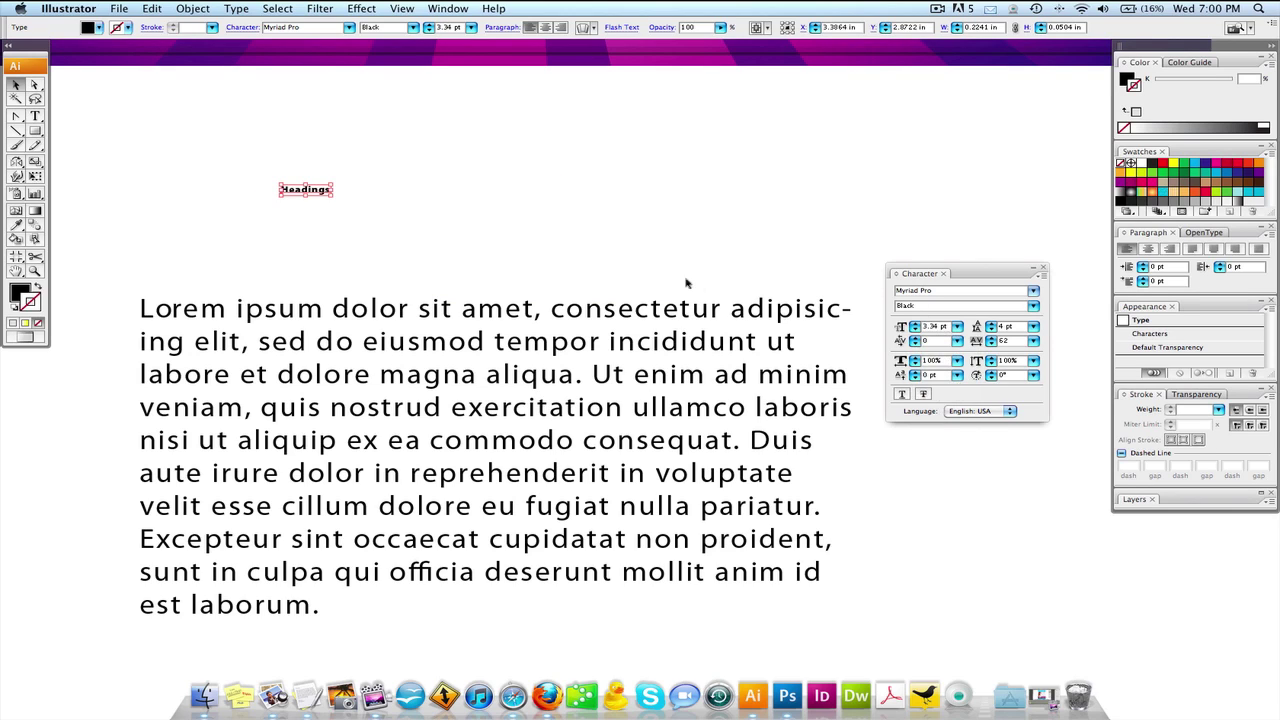
# - Scale the Headings title up proportionally into a large title
pyautogui.click(371, 188)
pyautogui.click(330, 192)
pyautogui.moveTo(332, 196); pyautogui.dragTo(608, 254)
pyautogui.click(700, 274)
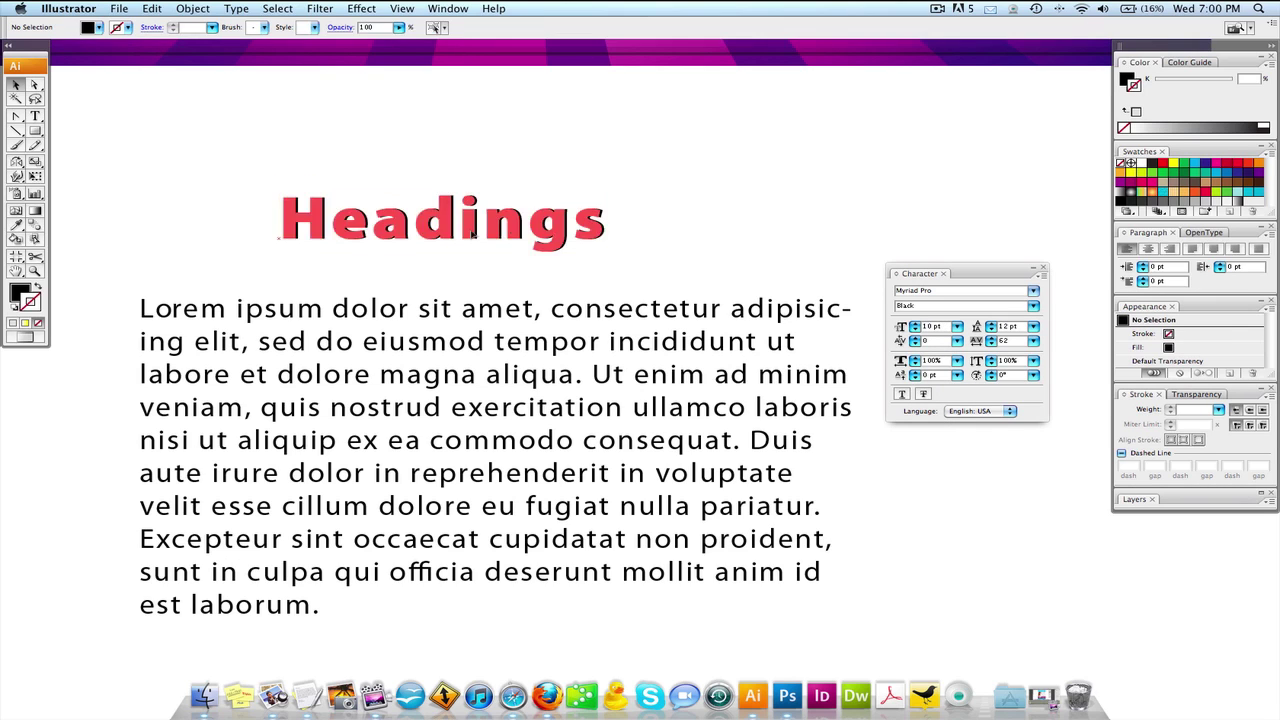
pyautogui.hscroll(3, 548, 215)
pyautogui.scroll(-2, 548, 215)
pyautogui.hscroll(-1, 815, 340)
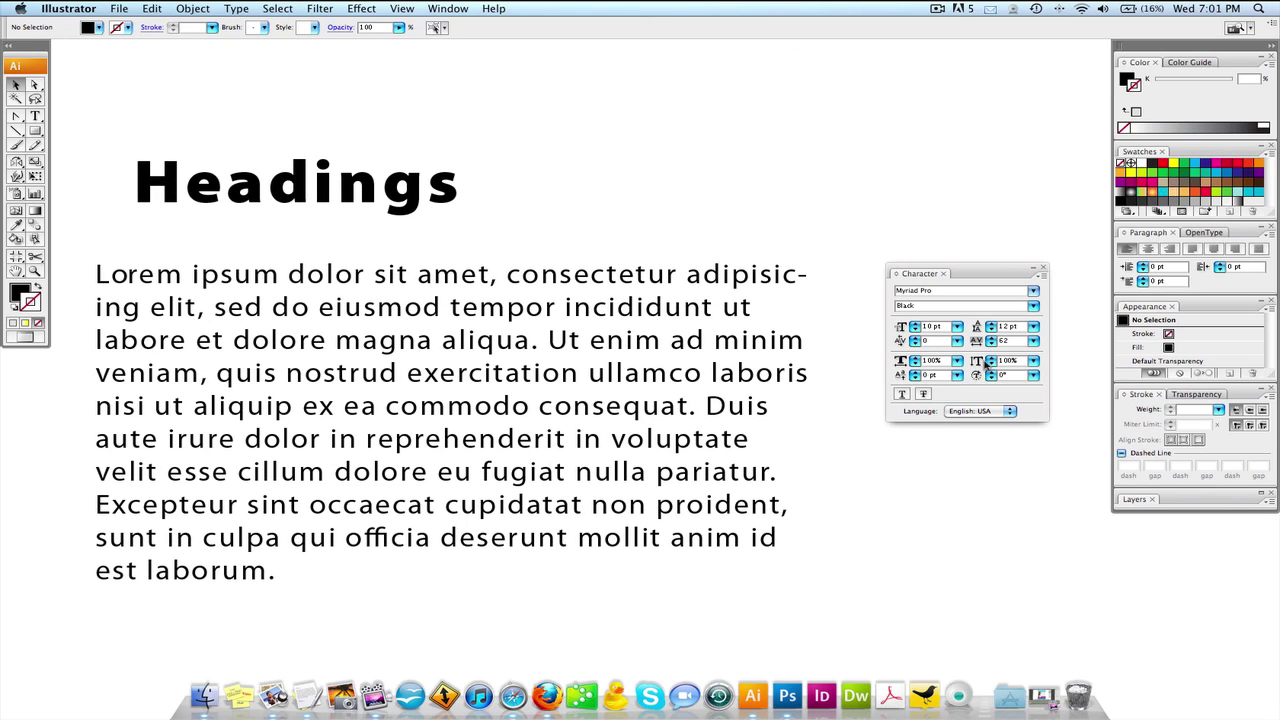
pyautogui.click(448, 196)
pyautogui.doubleClick(457, 183)
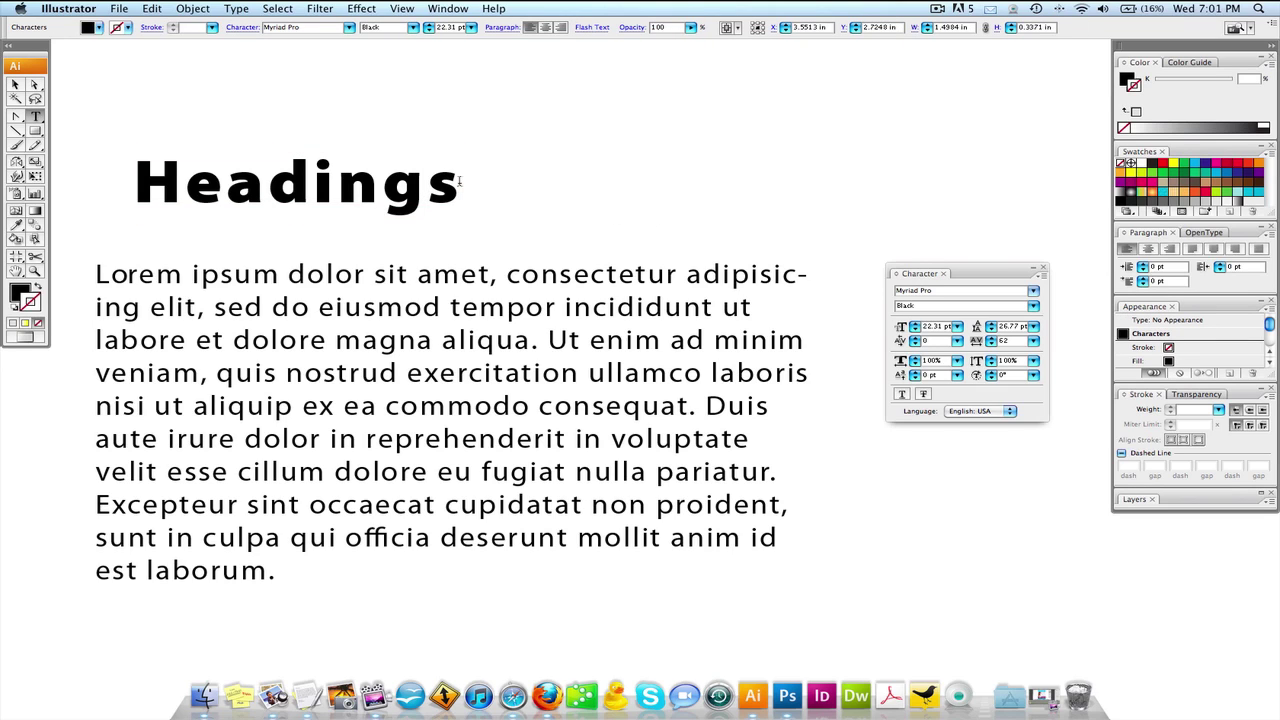
pyautogui.write('.')
pyautogui.hotkey('shift', 'Left')
pyautogui.click(991, 358)
pyautogui.click(991, 358)
pyautogui.click(914, 371)
pyautogui.click(914, 371)
pyautogui.click(914, 371)
pyautogui.click(914, 371)
pyautogui.click(914, 371)
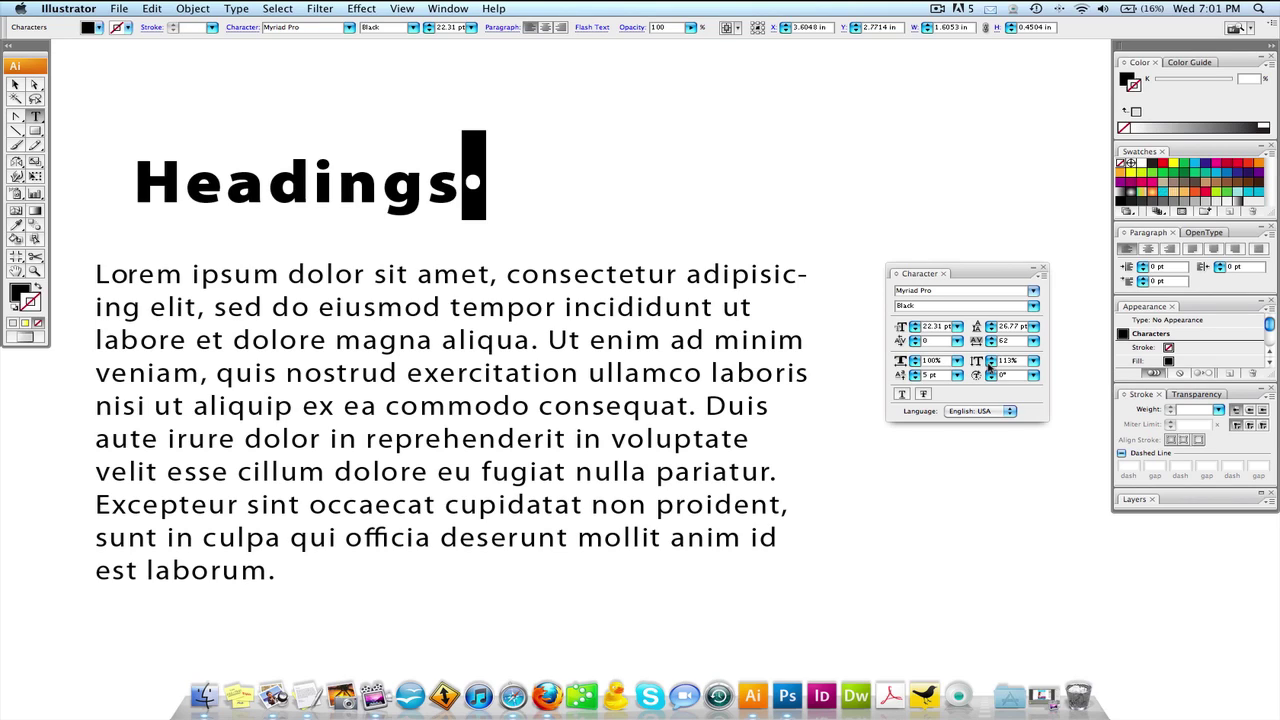
pyautogui.click(989, 366)
pyautogui.click(989, 366)
pyautogui.click(989, 366)
pyautogui.click(989, 366)
pyautogui.click(446, 184)
pyautogui.hotkey('shift', 'Left')
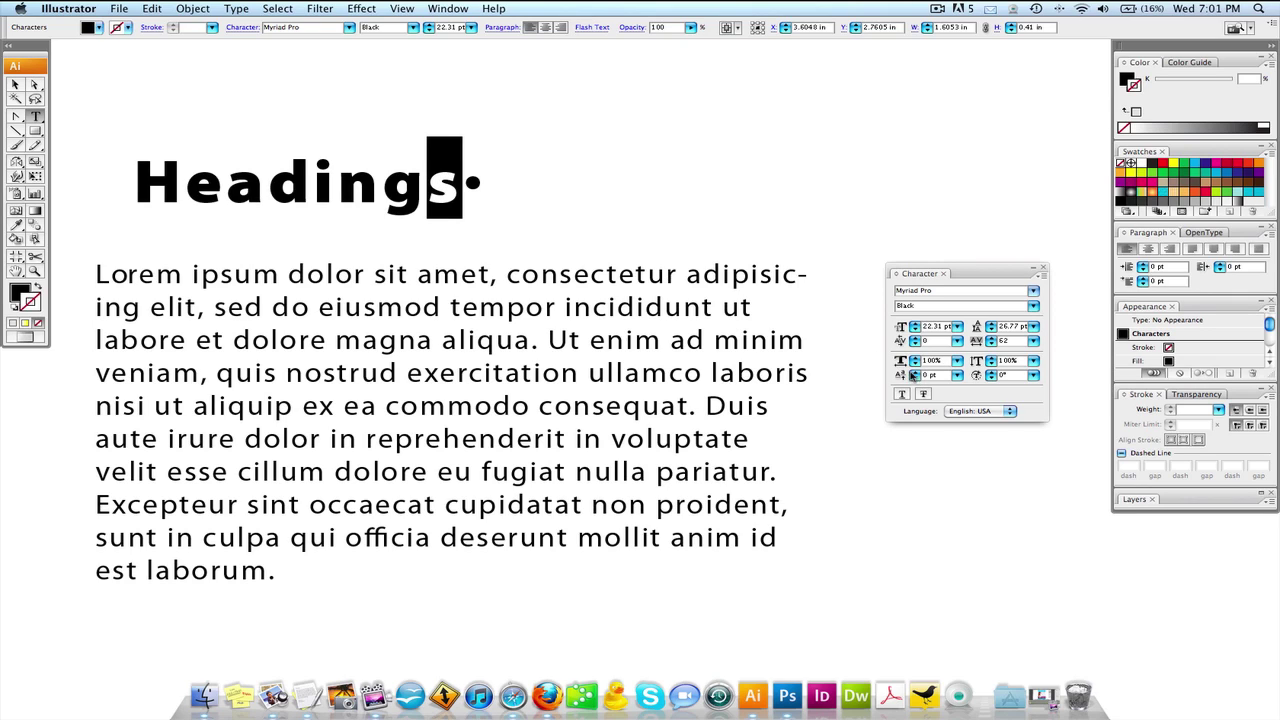
pyautogui.click(913, 372)
pyautogui.click(913, 372)
pyautogui.click(913, 372)
pyautogui.press('Escape')
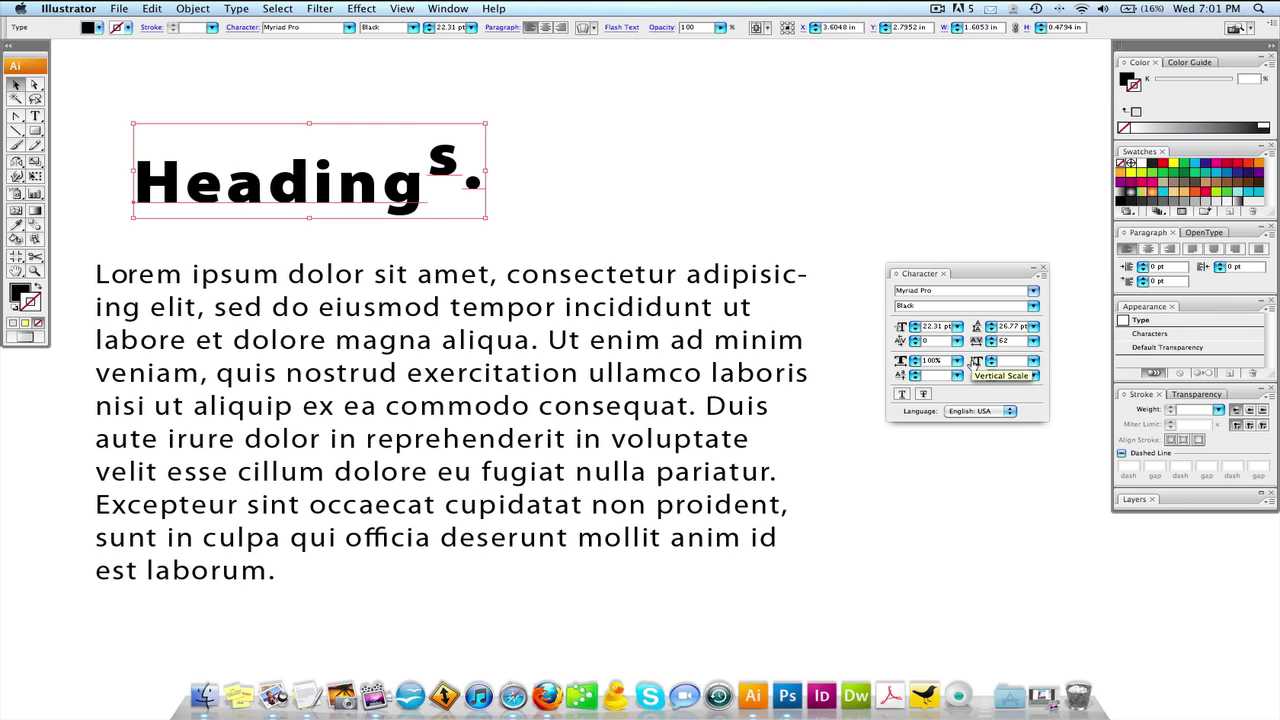
pyautogui.click(770, 188)
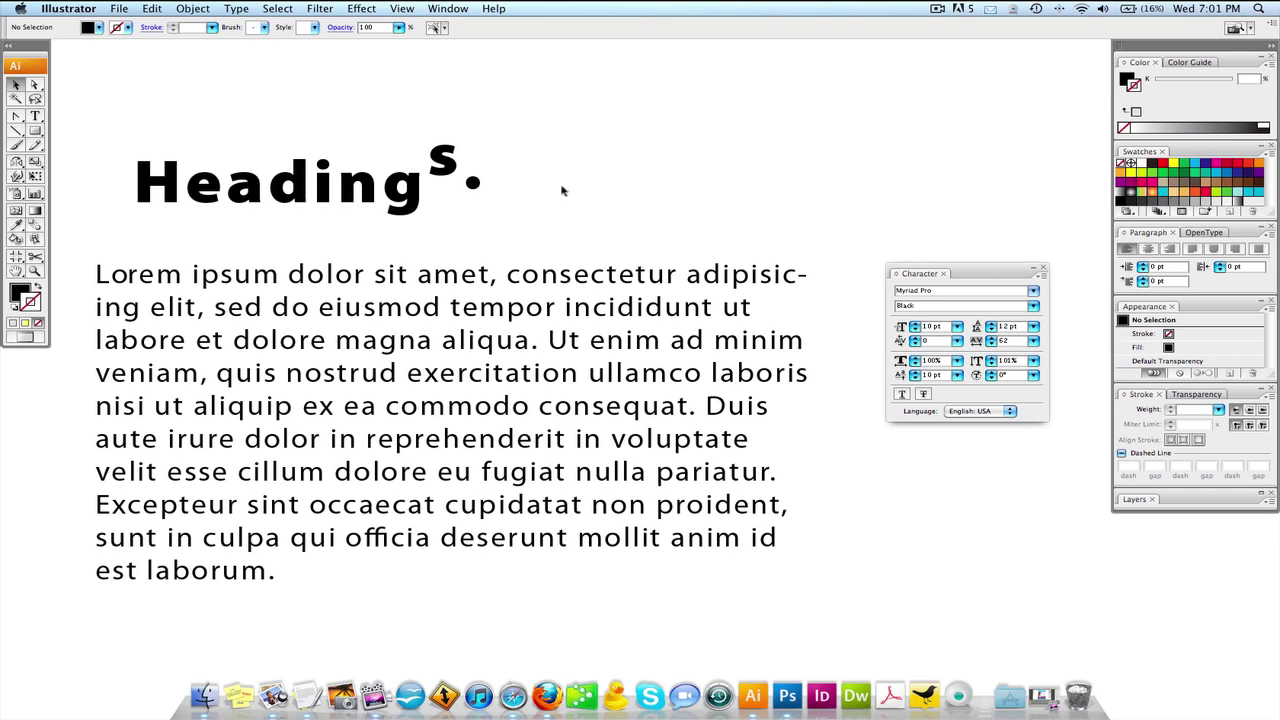
pyautogui.click(342, 177)
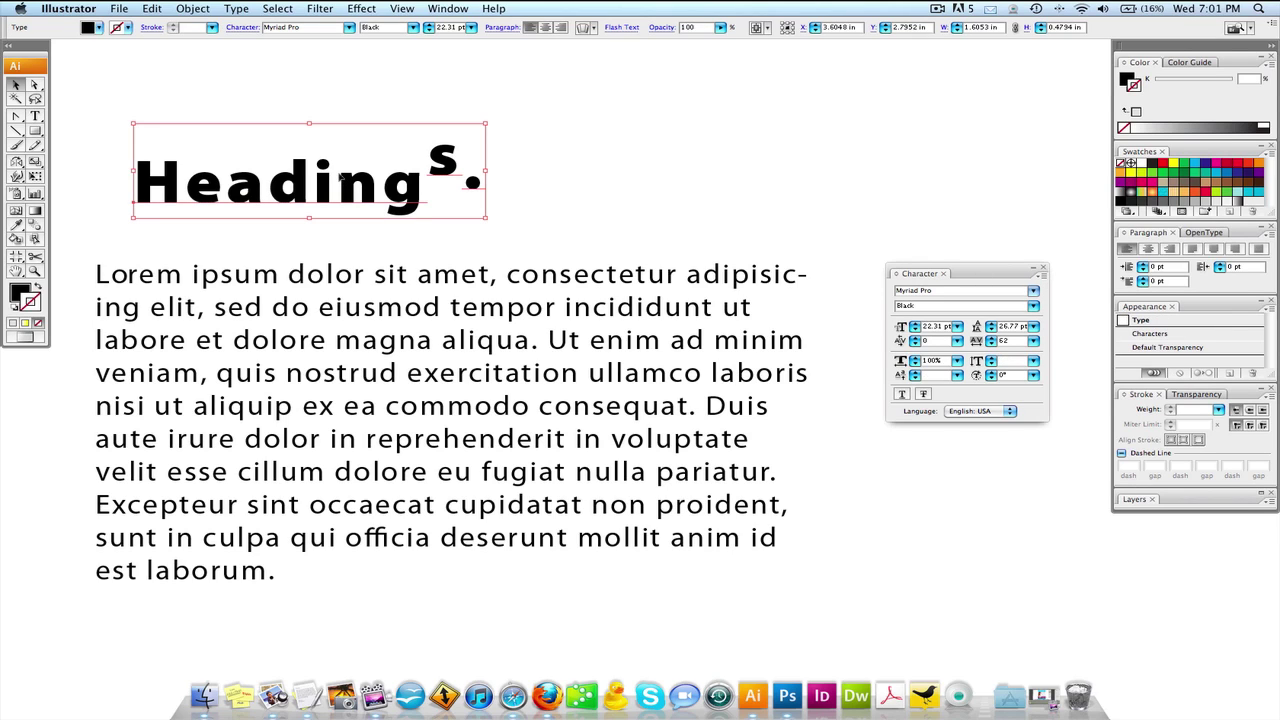
pyautogui.doubleClick(419, 183)
pyautogui.moveTo(486, 183); pyautogui.dragTo(597, 183)
pyautogui.press('Delete')
pyautogui.press('Escape')
pyautogui.doubleClick(443, 157)
pyautogui.hotkey('shift', 'Right')
pyautogui.press('Delete')
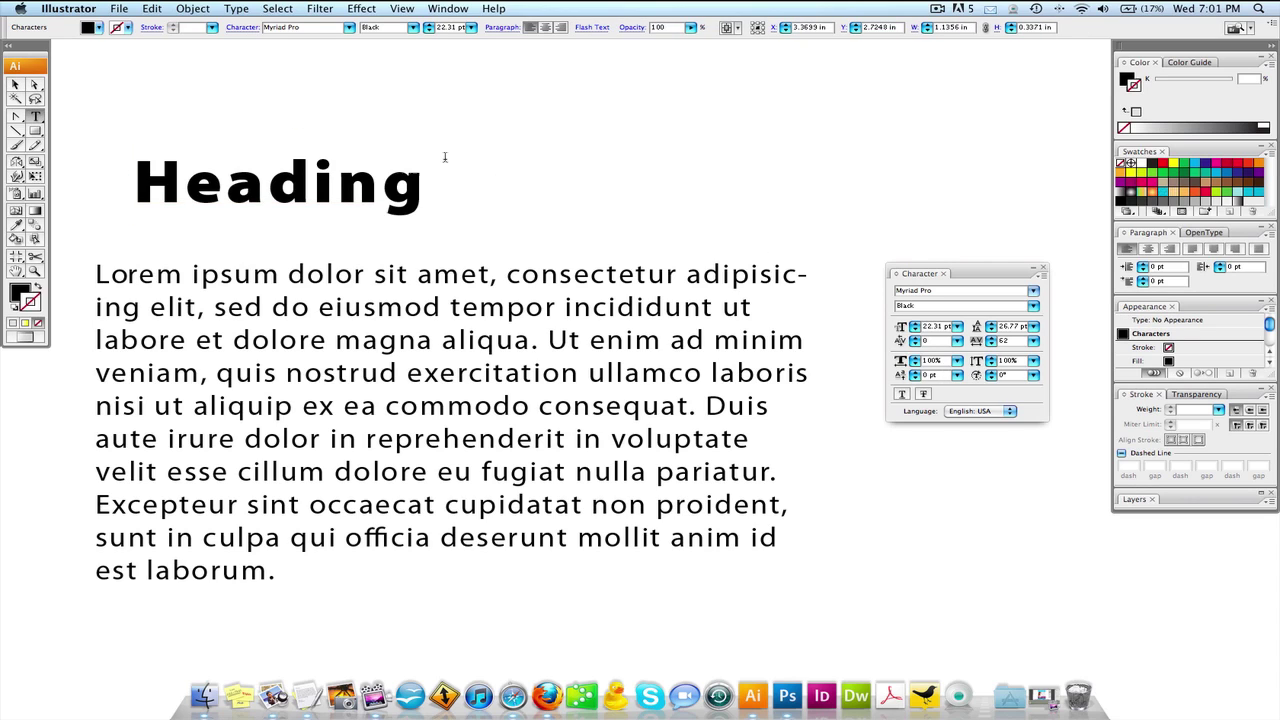
pyautogui.write('s')
pyautogui.press('Escape')
pyautogui.click(361, 8)
pyautogui.moveTo(412, 271)
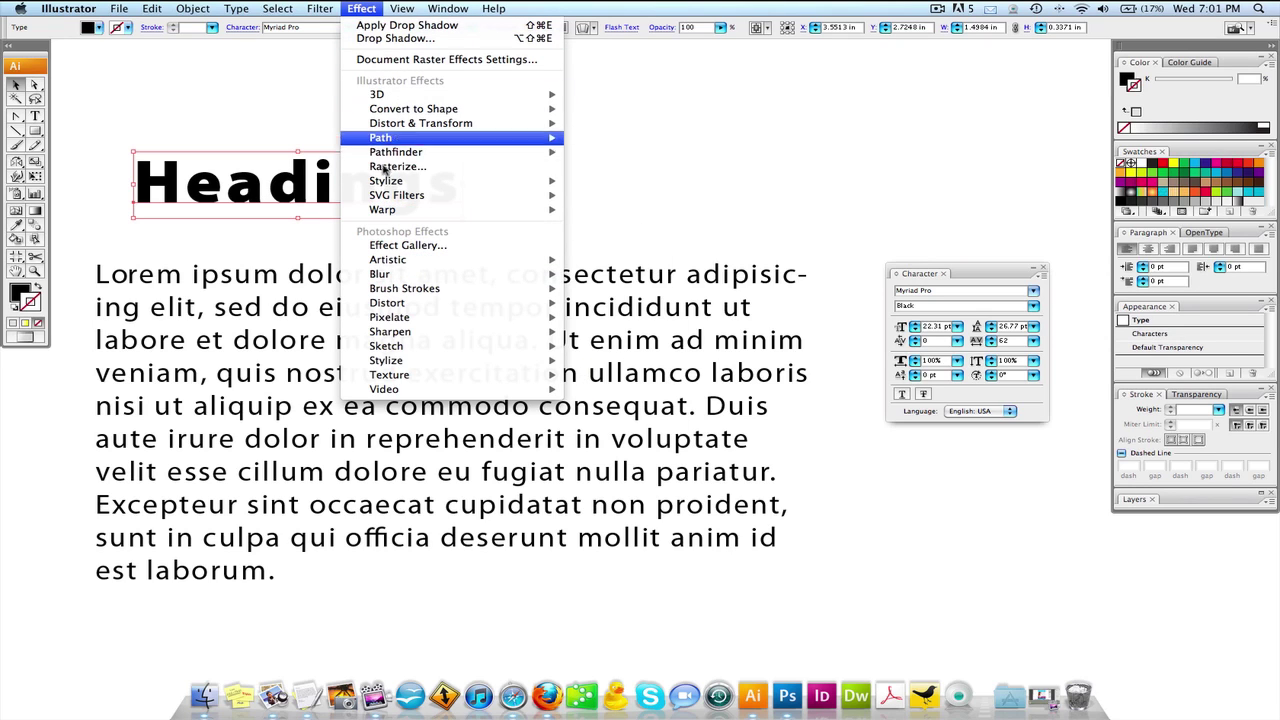
pyautogui.moveTo(460, 210)
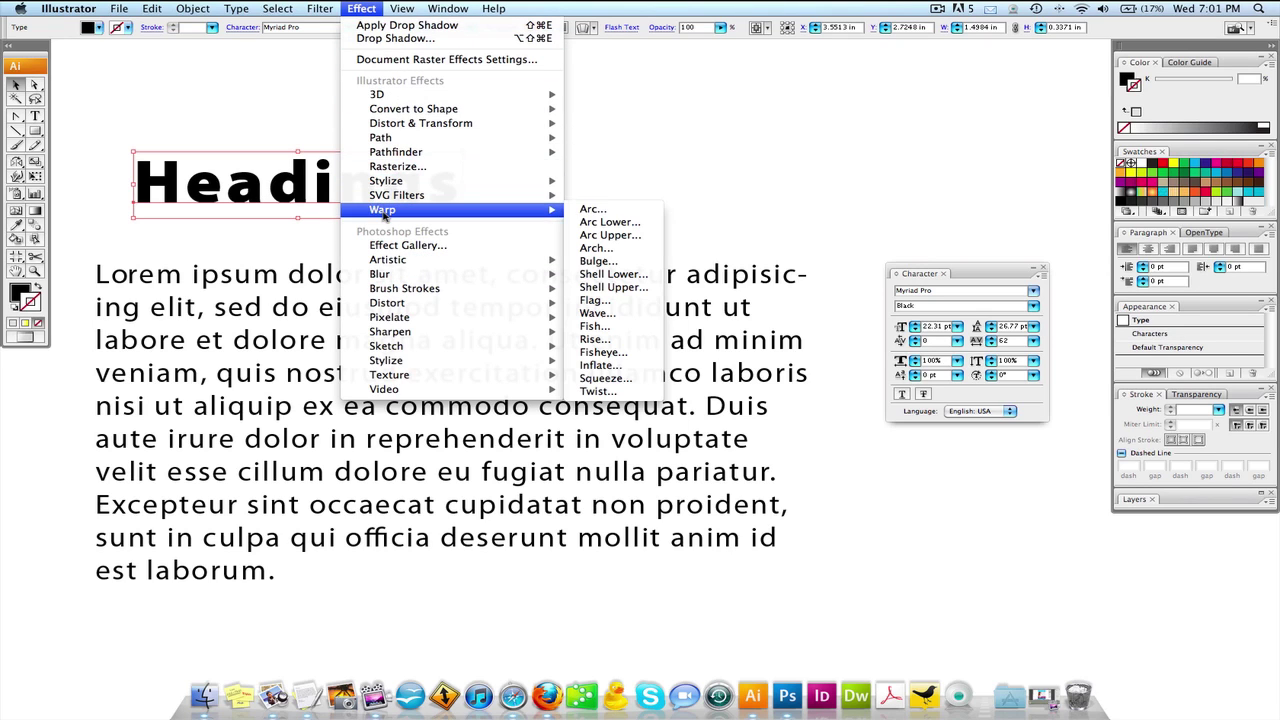
pyautogui.click(590, 212)
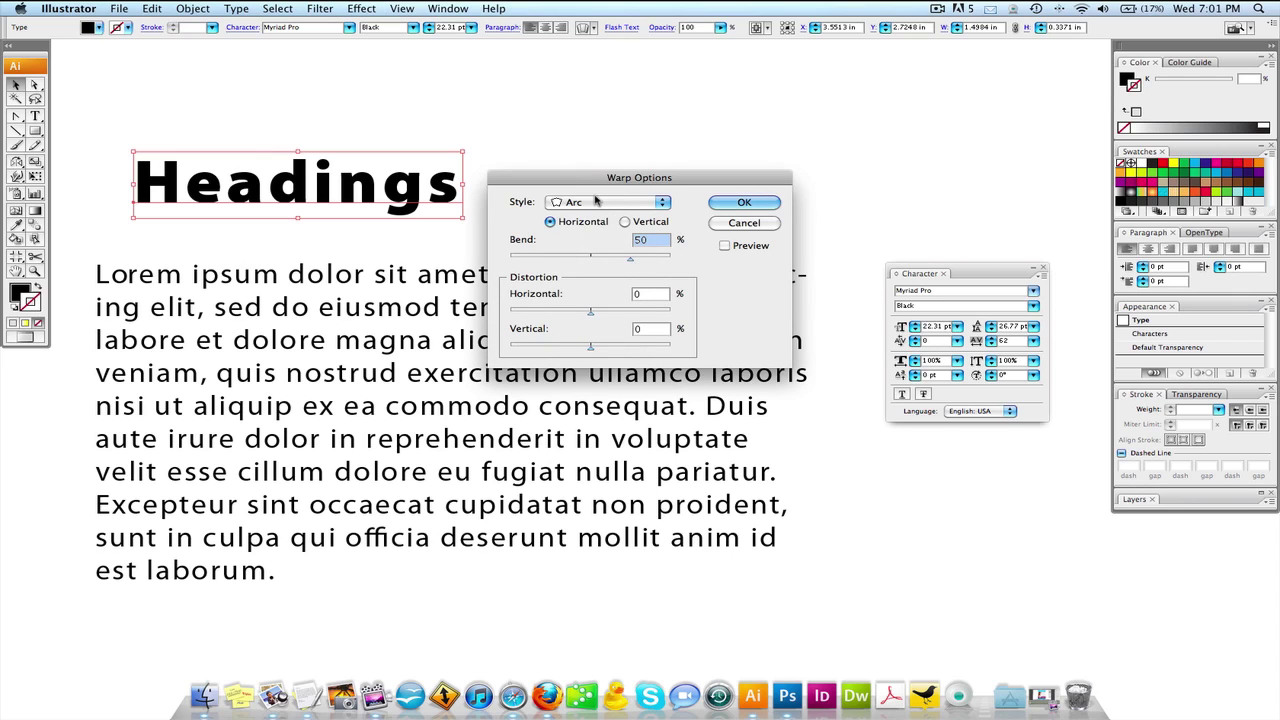
pyautogui.click(596, 201)
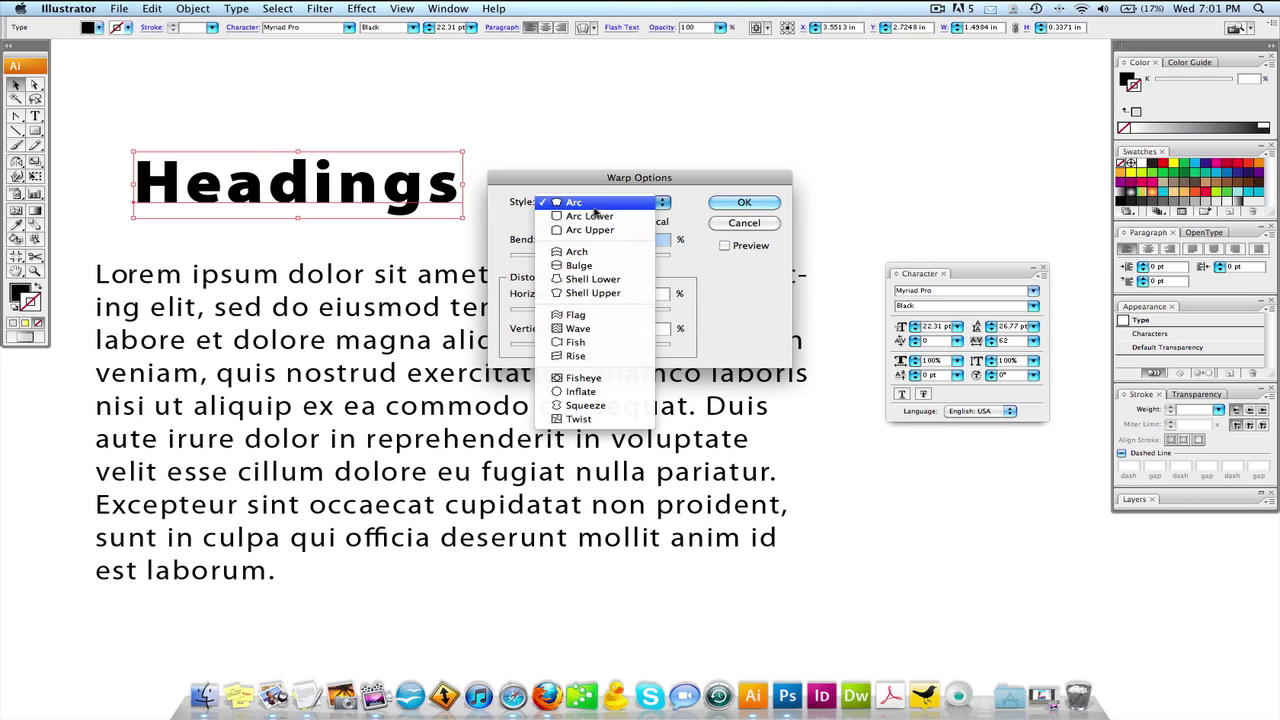
pyautogui.click(594, 206)
pyautogui.click(724, 245)
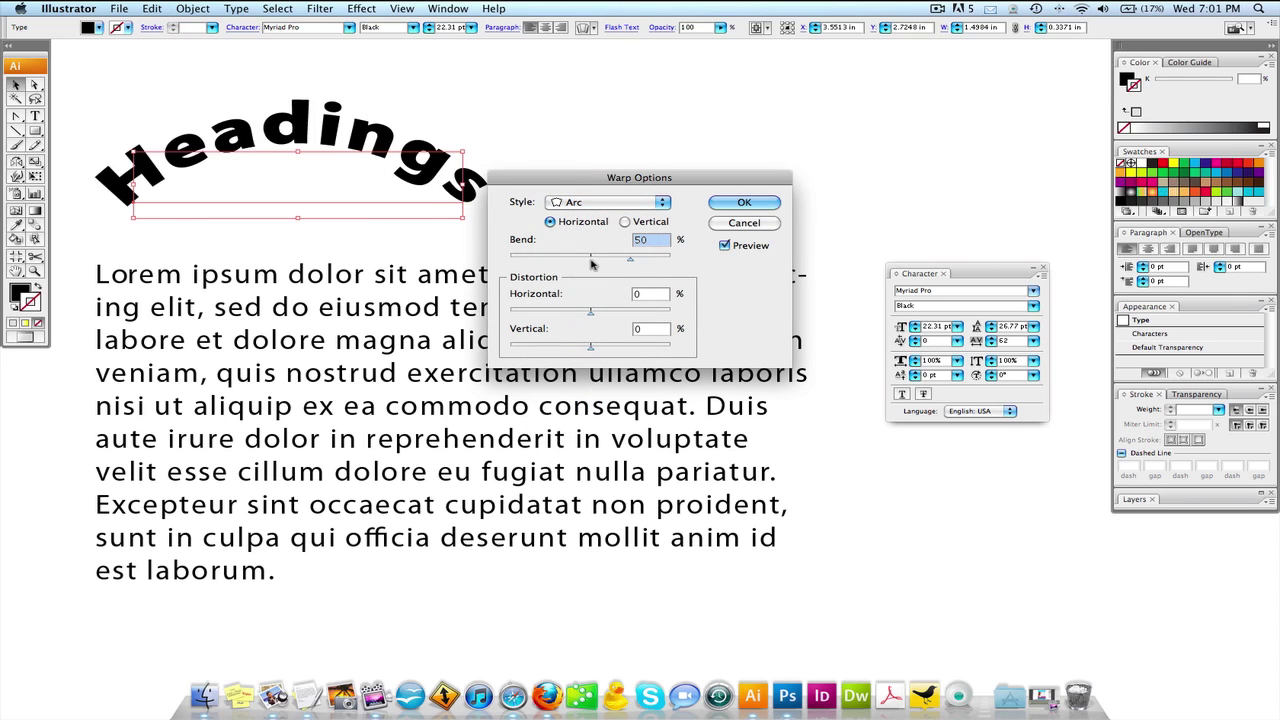
pyautogui.click(555, 258)
pyautogui.moveTo(590, 312); pyautogui.dragTo(651, 312)
pyautogui.moveTo(590, 345); pyautogui.dragTo(625, 345)
pyautogui.press('Return')
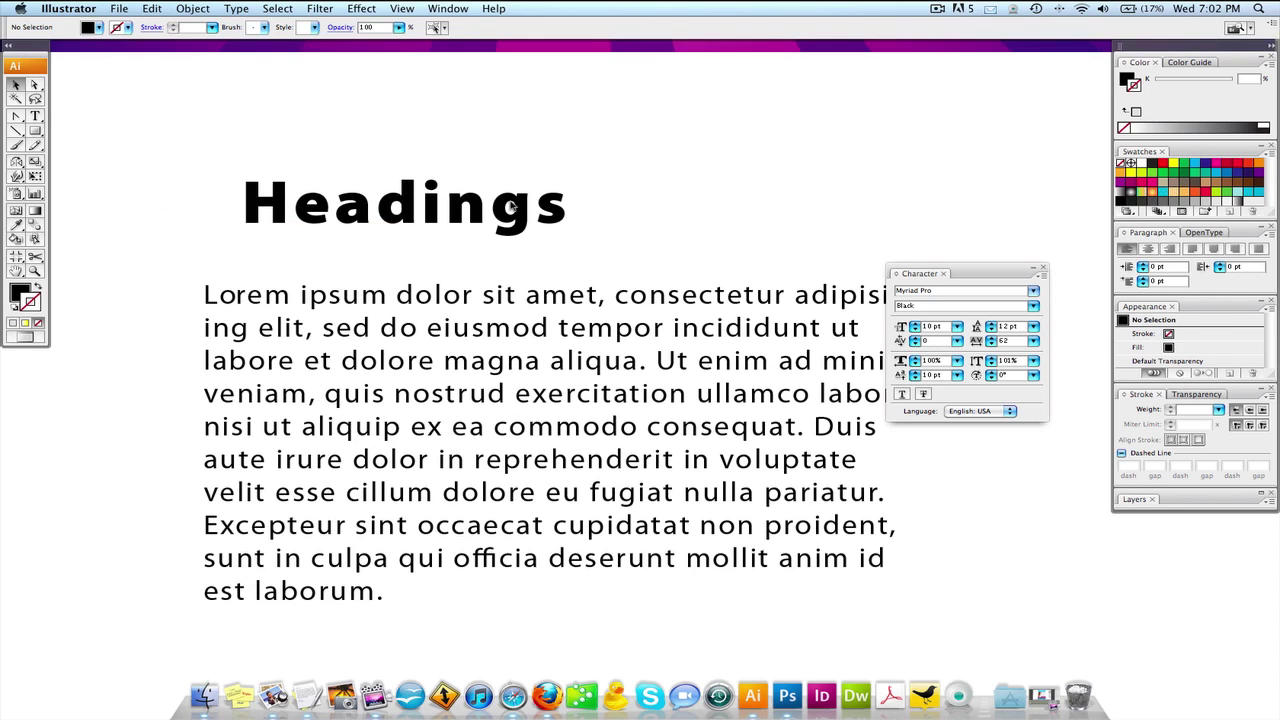
# - Move the body paragraph further down and shift the Headings title down and left
pyautogui.click(405, 205)
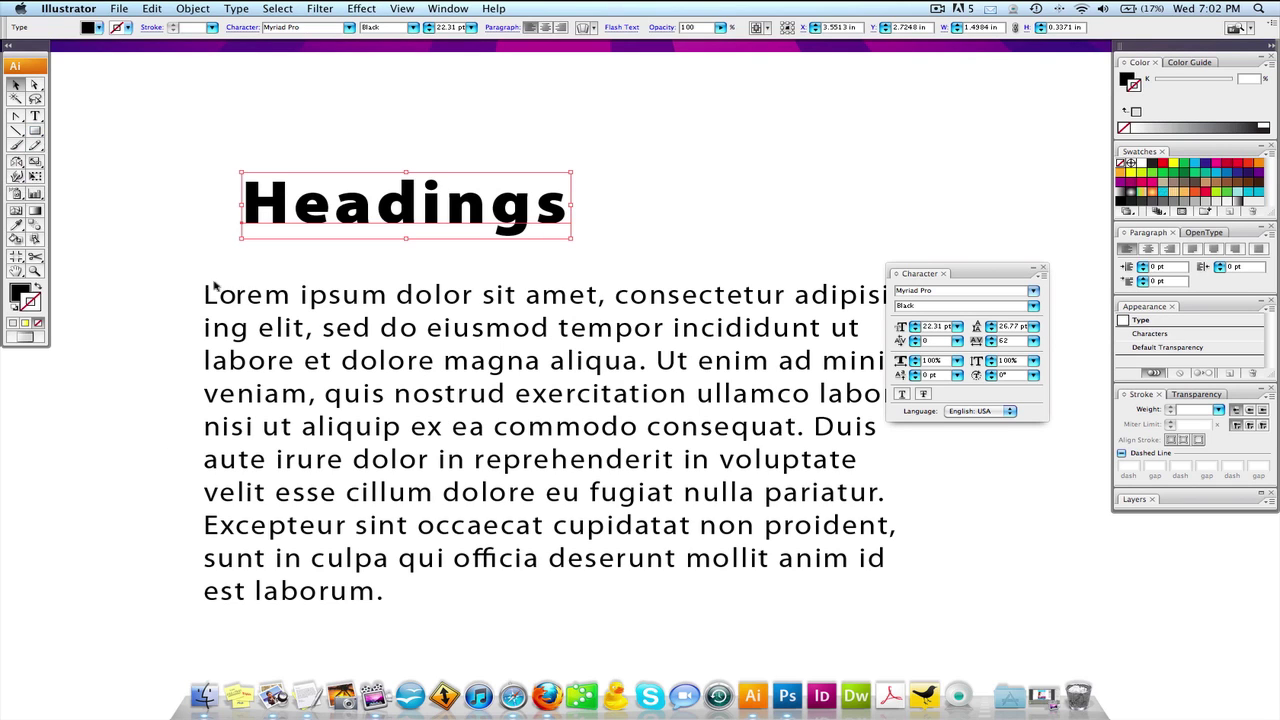
pyautogui.moveTo(228, 292); pyautogui.dragTo(228, 498)
pyautogui.moveTo(340, 214); pyautogui.dragTo(288, 333)
pyautogui.click(288, 333)
# - Draw a circle above the title and type 'Heading' along its edge
pyautogui.moveTo(34, 131); pyautogui.dragTo(108, 165)
pyautogui.moveTo(416, 108); pyautogui.dragTo(806, 460)
pyautogui.moveTo(35, 118); pyautogui.dragTo(95, 150)
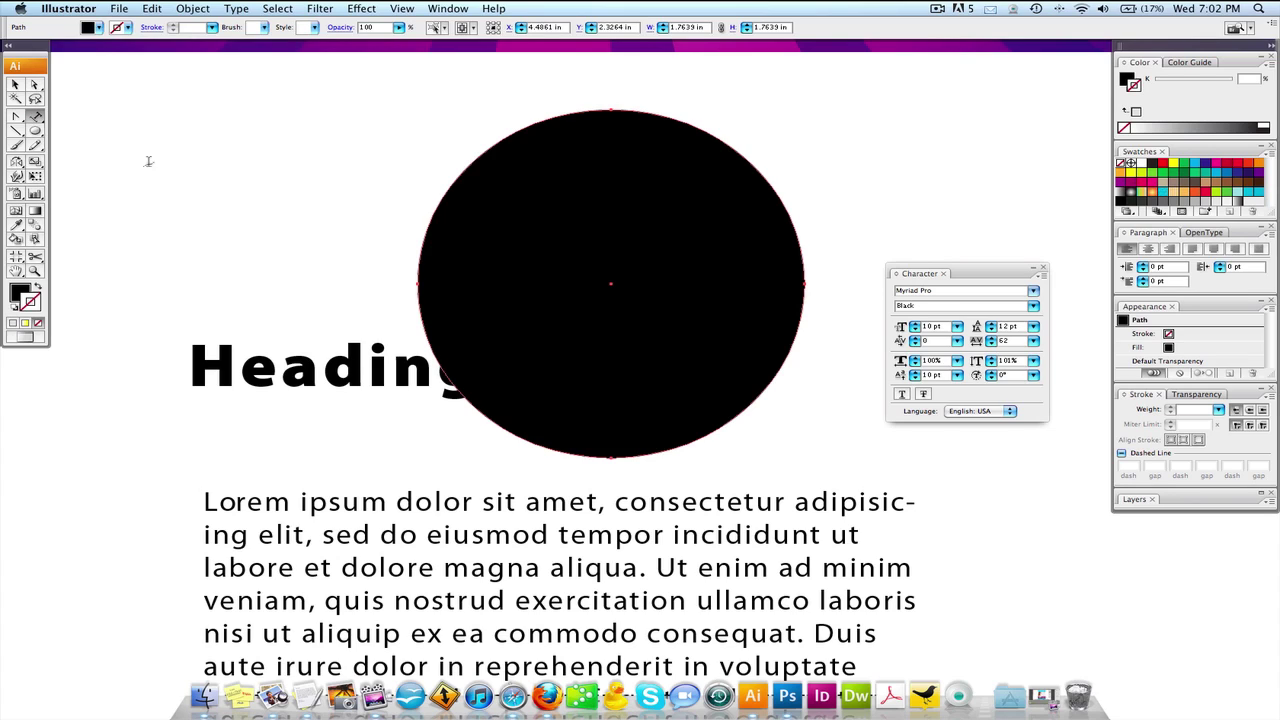
pyautogui.click(419, 252)
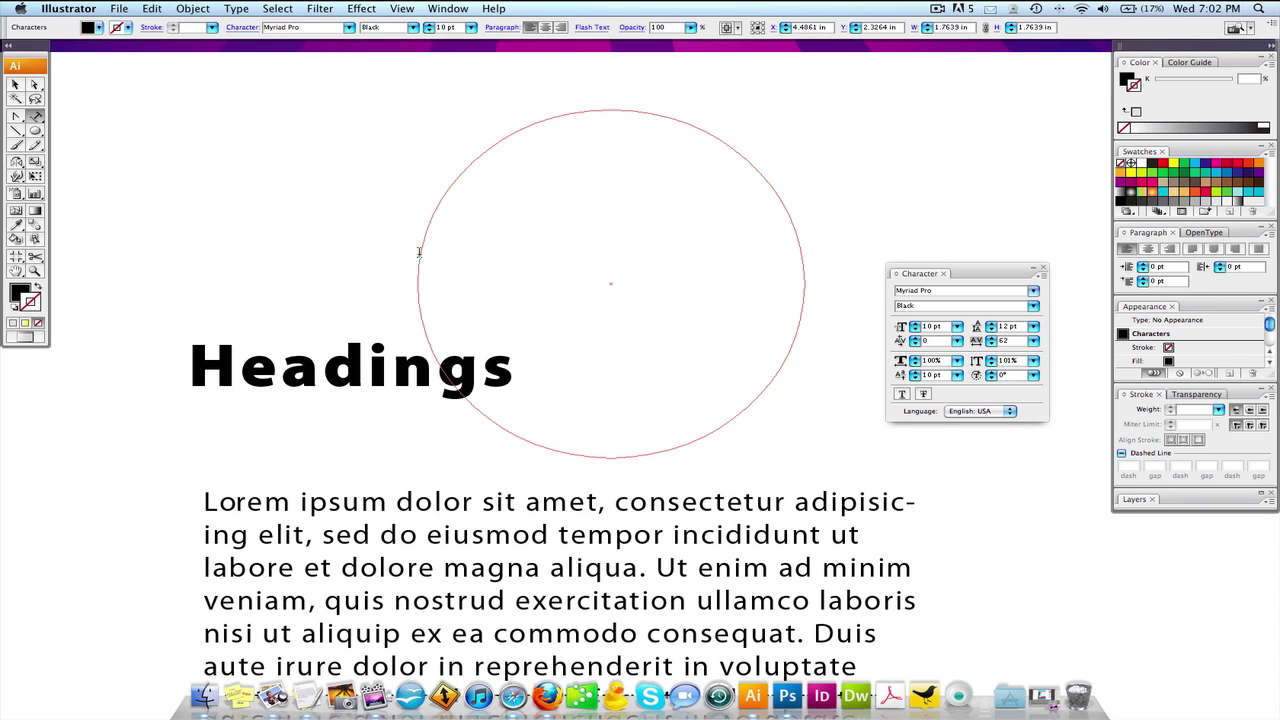
pyautogui.write('Headom')
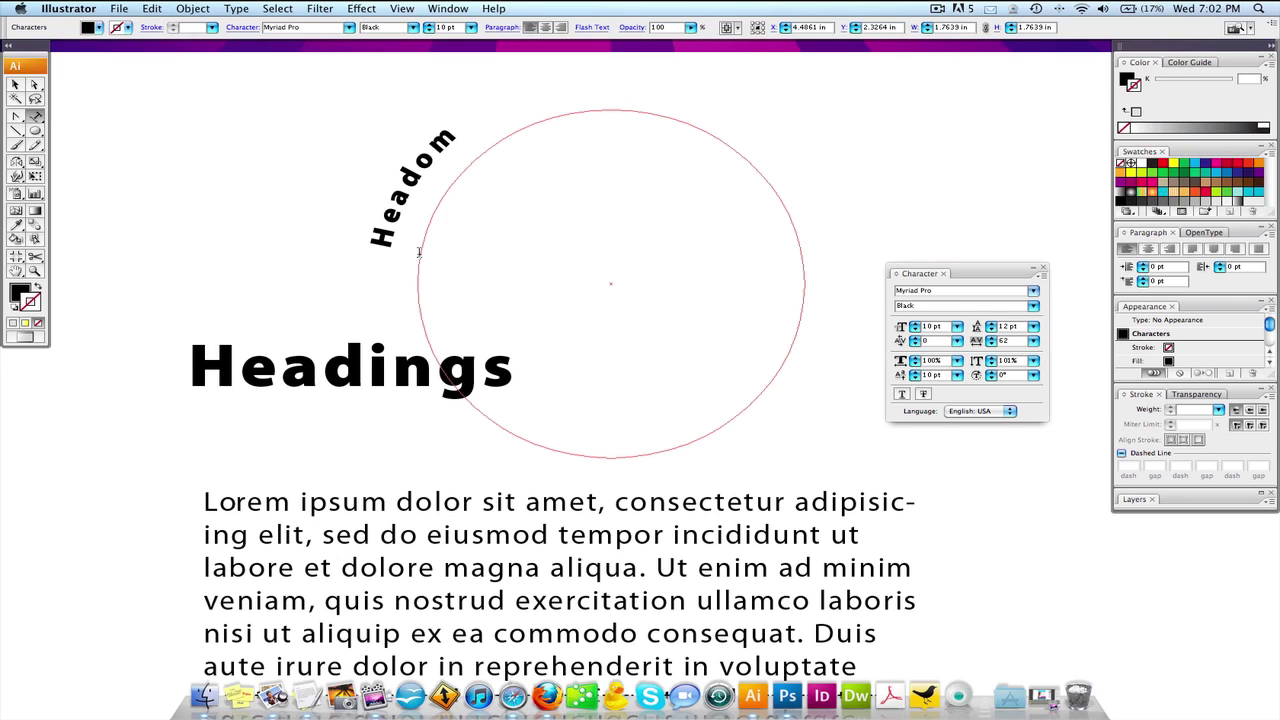
pyautogui.write('gs')
pyautogui.press('BackSpace')
pyautogui.press('BackSpace')
pyautogui.press('BackSpace')
pyautogui.write('ing')
# - Slide 'Heading' along the circle and rotate the circle 180° so the word sits at the bottom
pyautogui.press('Escape')
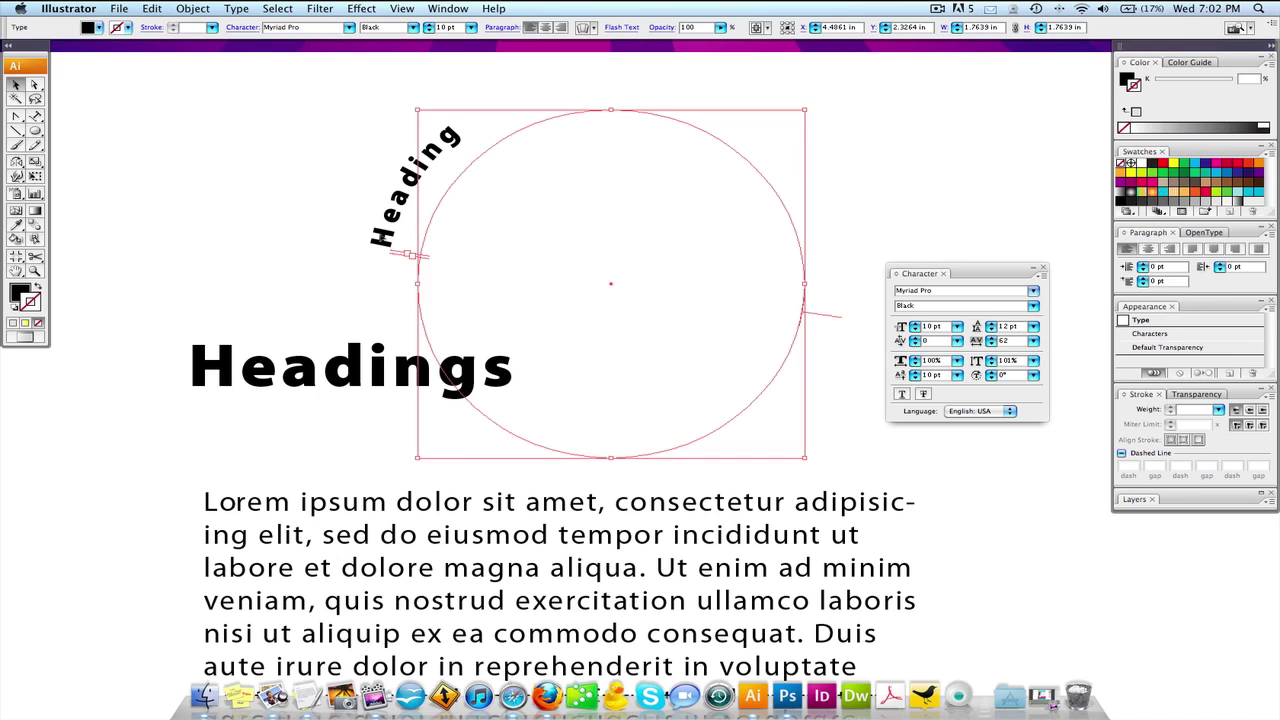
pyautogui.click(353, 253)
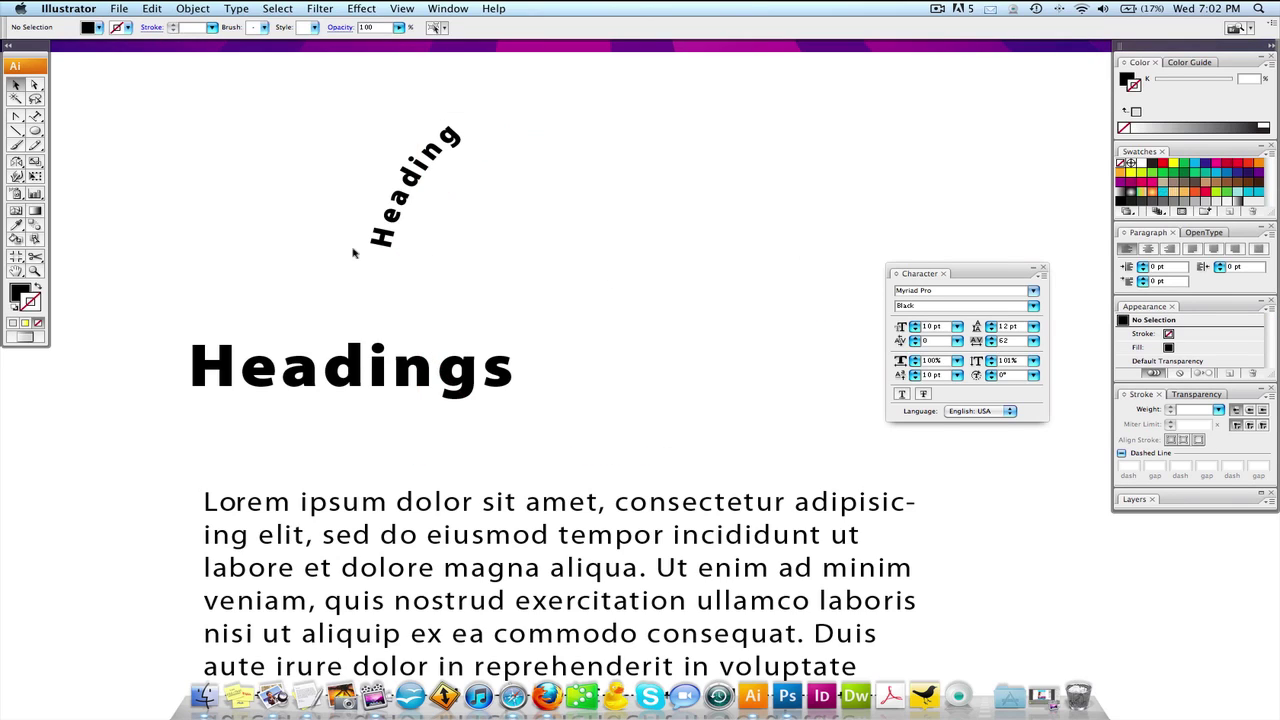
pyautogui.click(37, 88)
pyautogui.click(381, 250)
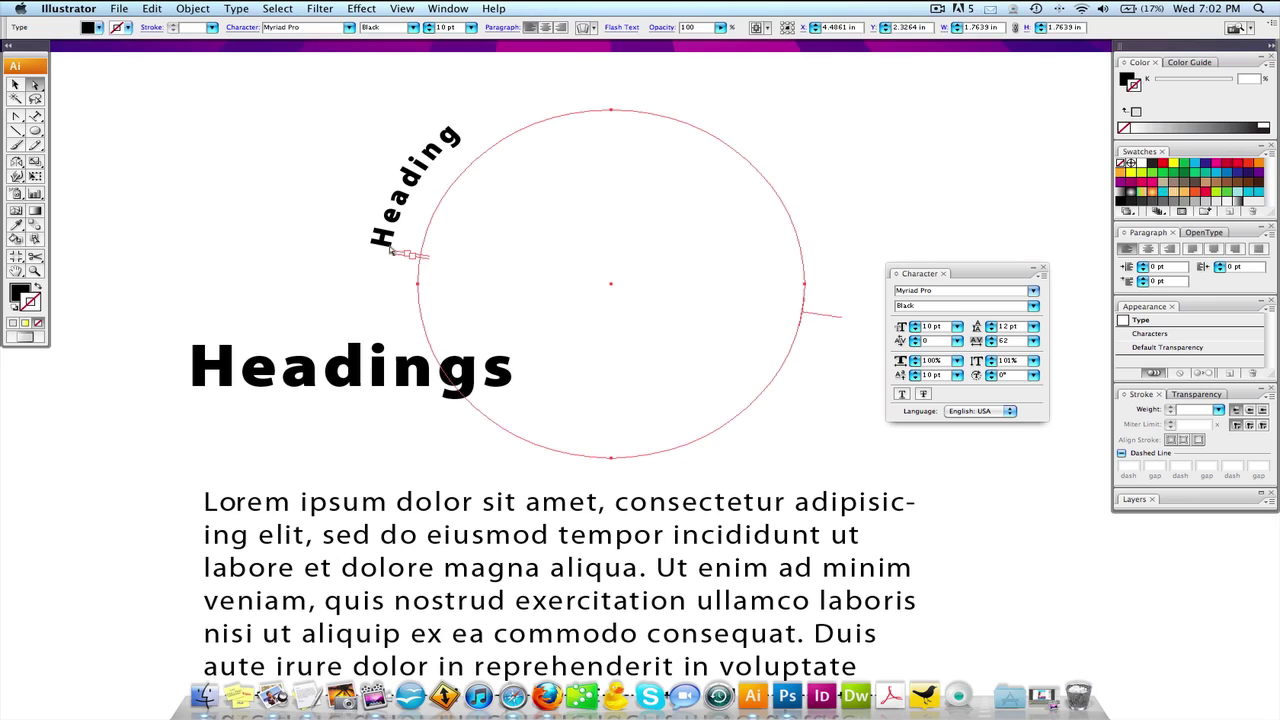
pyautogui.moveTo(397, 254); pyautogui.dragTo(444, 160)
pyautogui.moveTo(370, 253); pyautogui.dragTo(377, 209)
pyautogui.moveTo(828, 398); pyautogui.dragTo(562, 338)
pyautogui.press('v')
pyautogui.moveTo(815, 110); pyautogui.dragTo(331, 443)
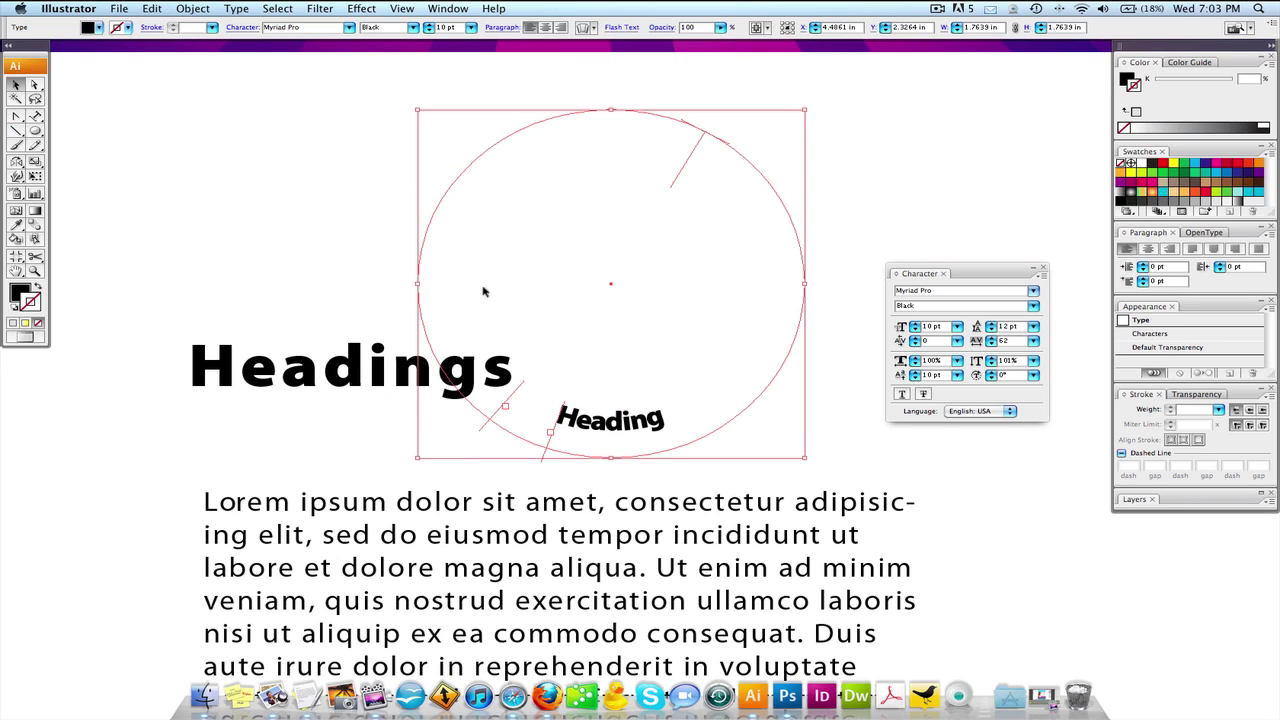
pyautogui.press('\\')
# - Delete the circular Heading text and set the Headings title's tracking to 0
pyautogui.press('Delete')
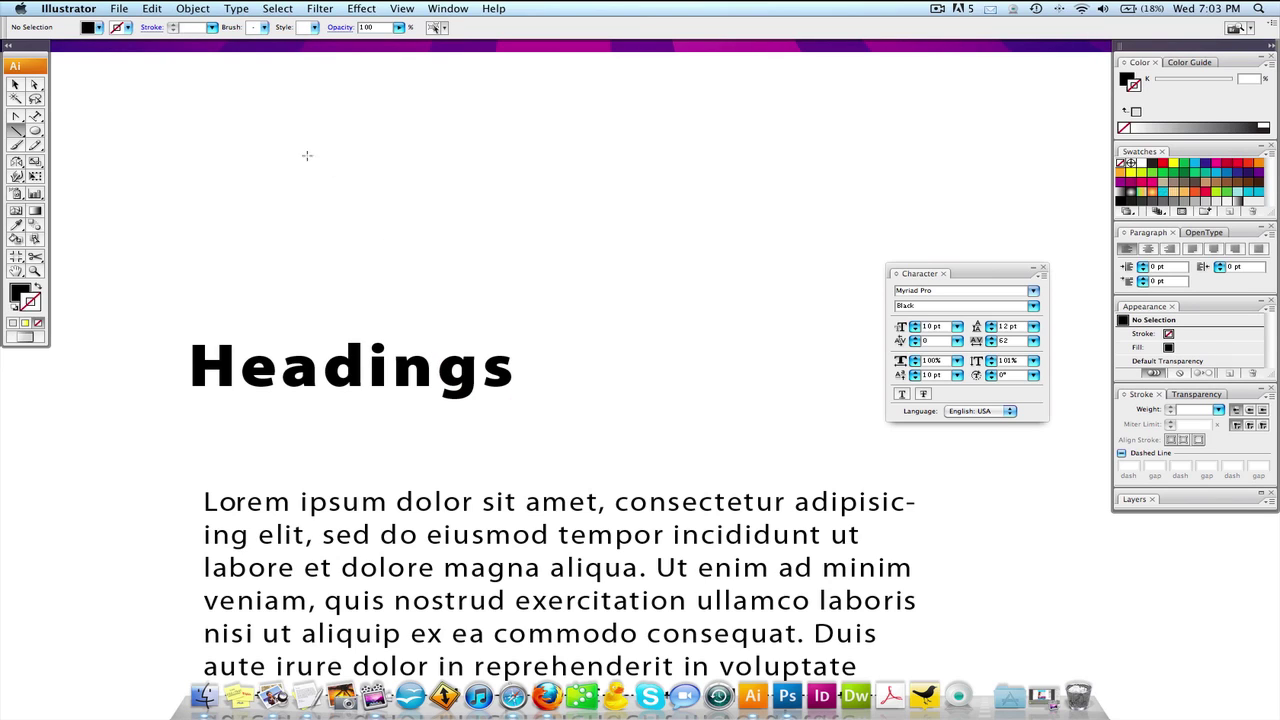
pyautogui.click(12, 87)
pyautogui.scroll(-2, 314, 243)
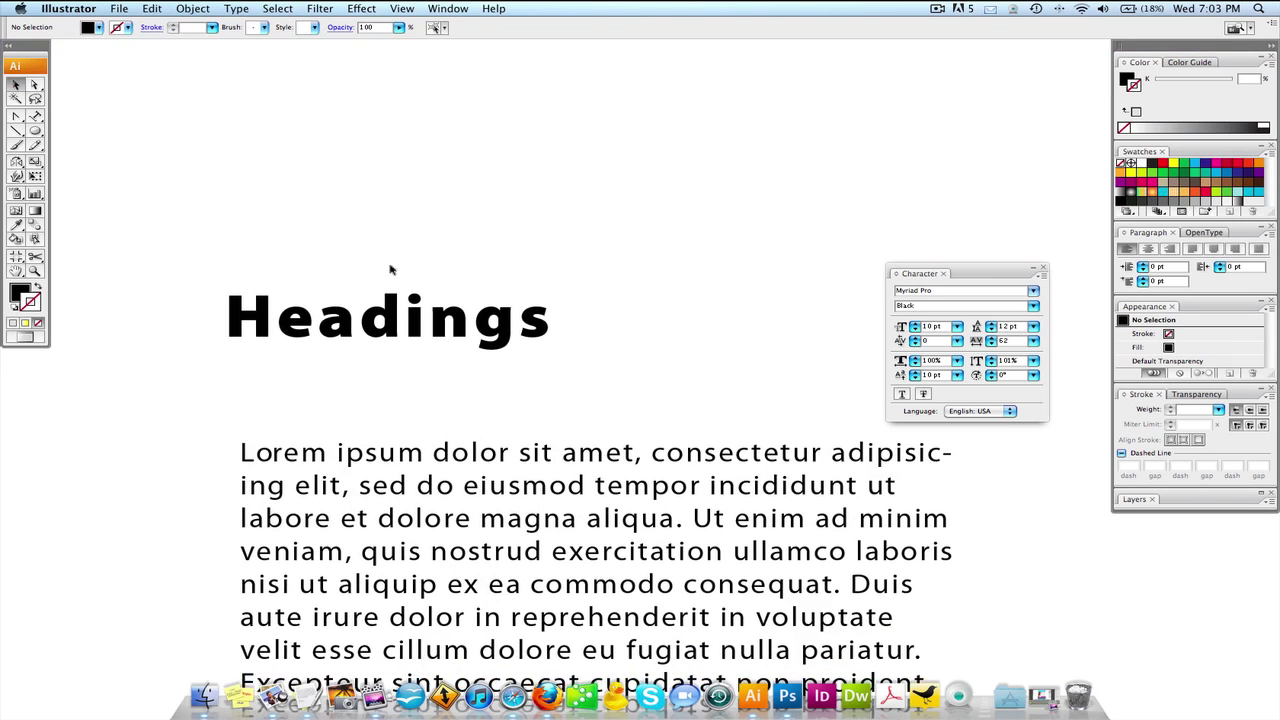
pyautogui.click(420, 310)
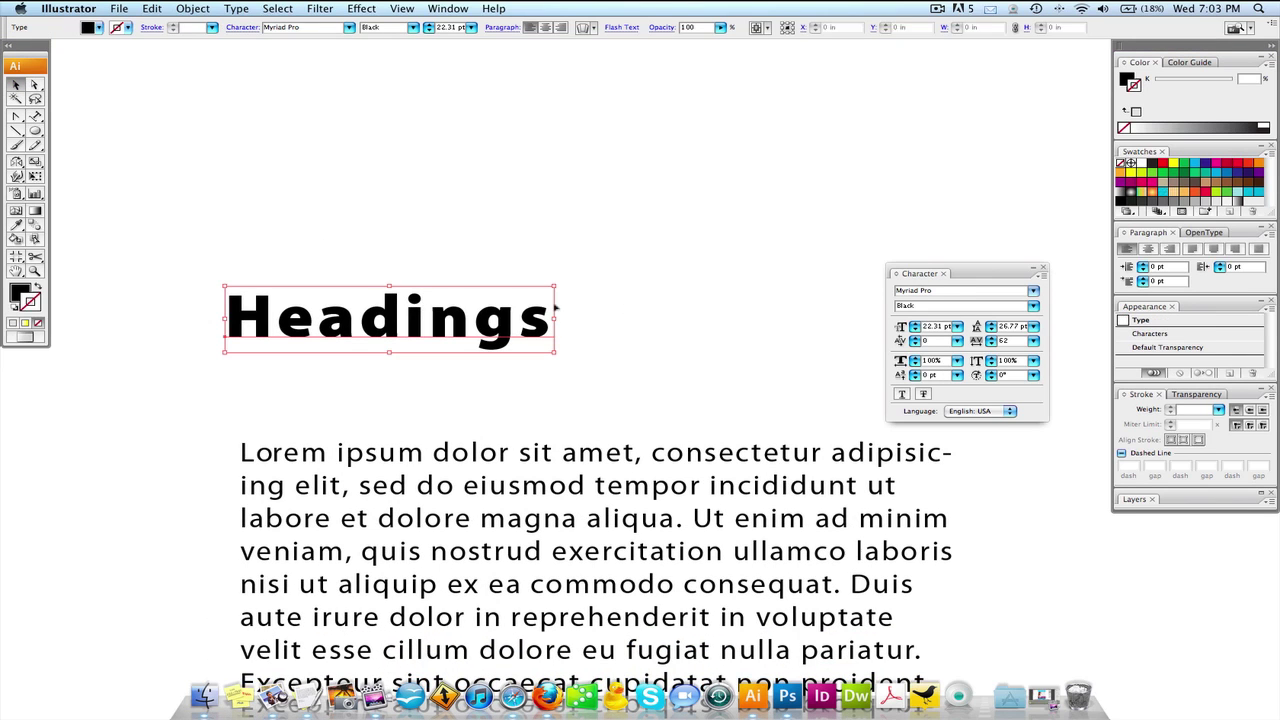
pyautogui.click(1033, 342)
pyautogui.click(958, 274)
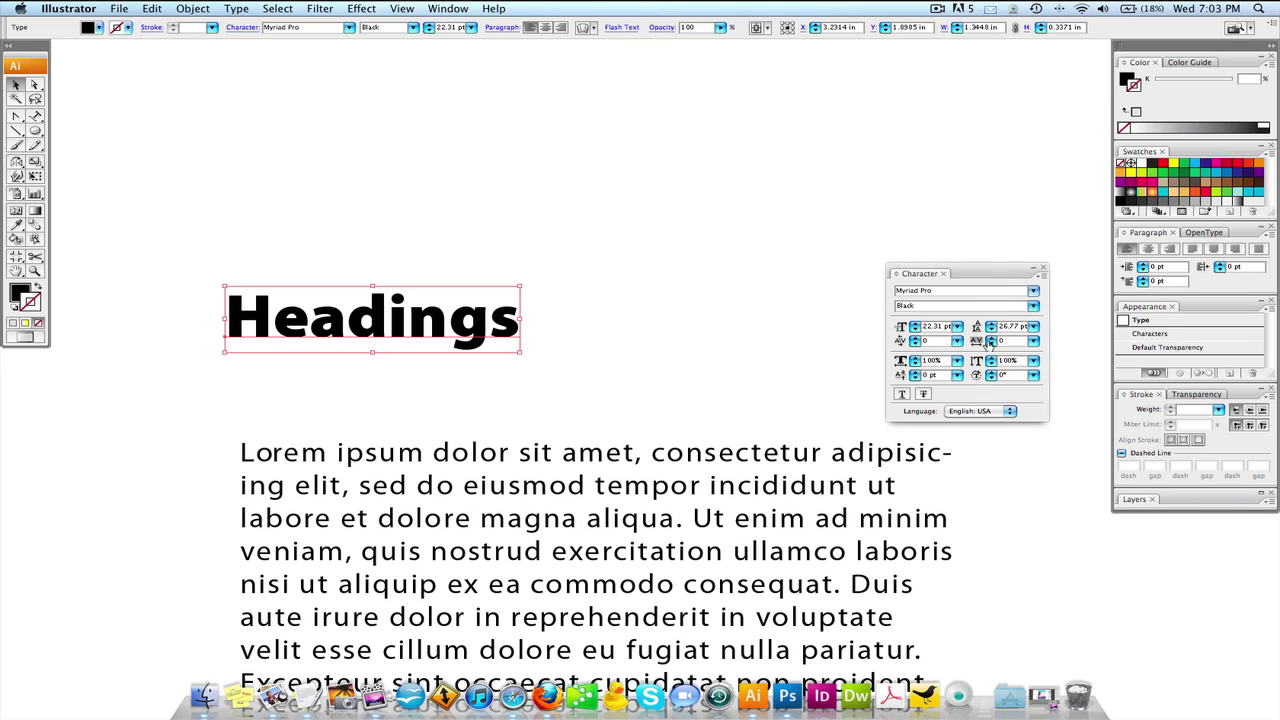
pyautogui.hotkey('ctrl', 'z')
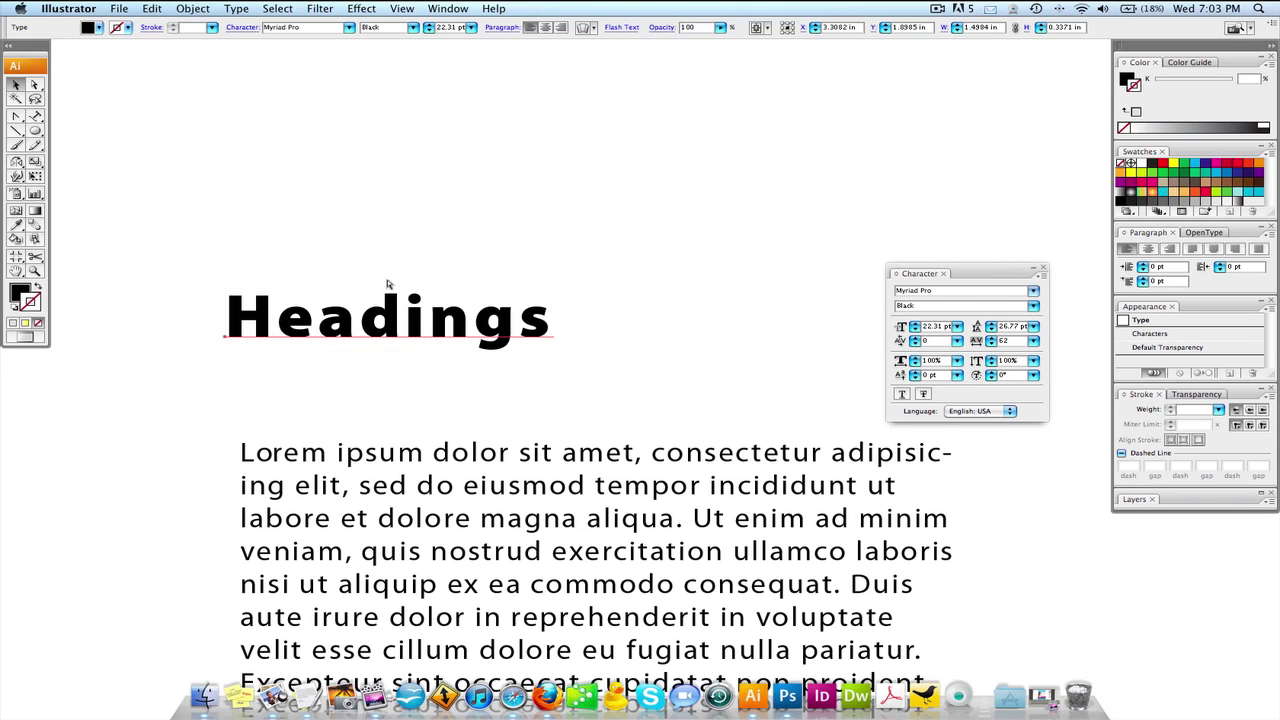
pyautogui.hotkey('ctrl', 'shift', 'z')
# - Move the Headings title into place above the body text
pyautogui.moveTo(428, 320); pyautogui.dragTo(517, 300)
pyautogui.hotkey('ctrl', 'shift', 'a')
pyautogui.click(501, 321)
pyautogui.click(504, 258)
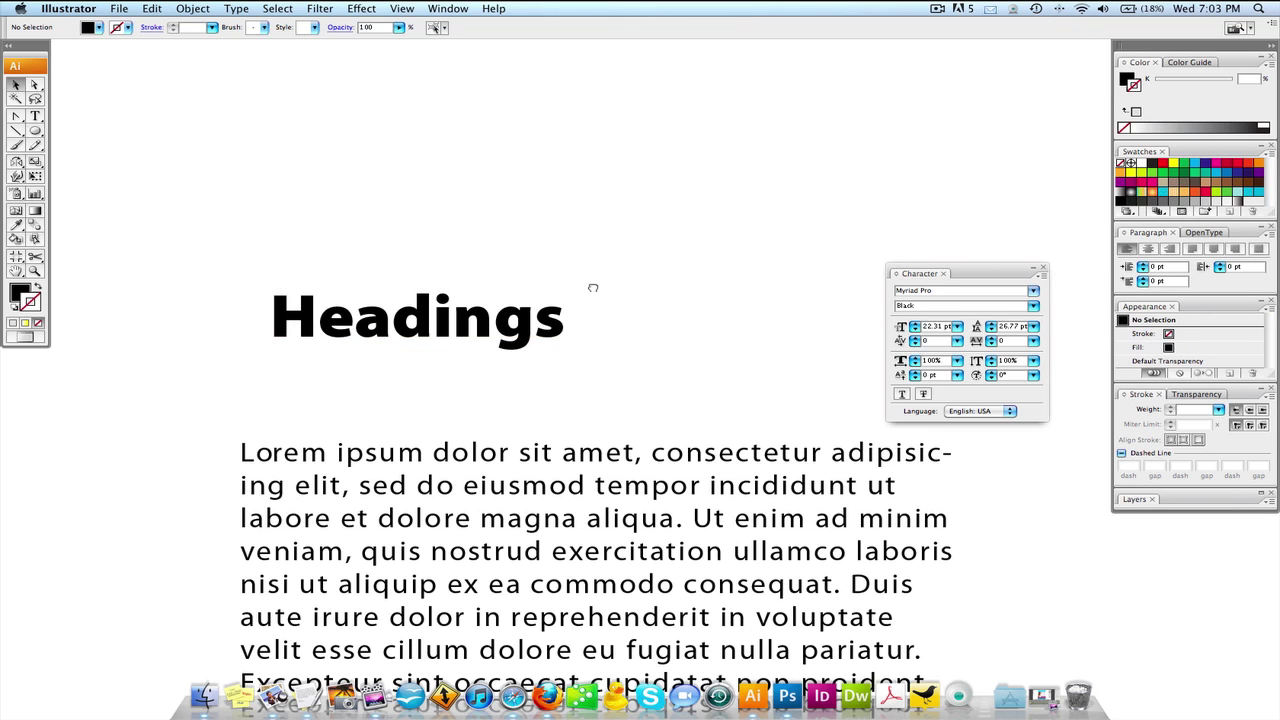
pyautogui.scroll(-5, 586, 286)
pyautogui.hscroll(2, 586, 286)
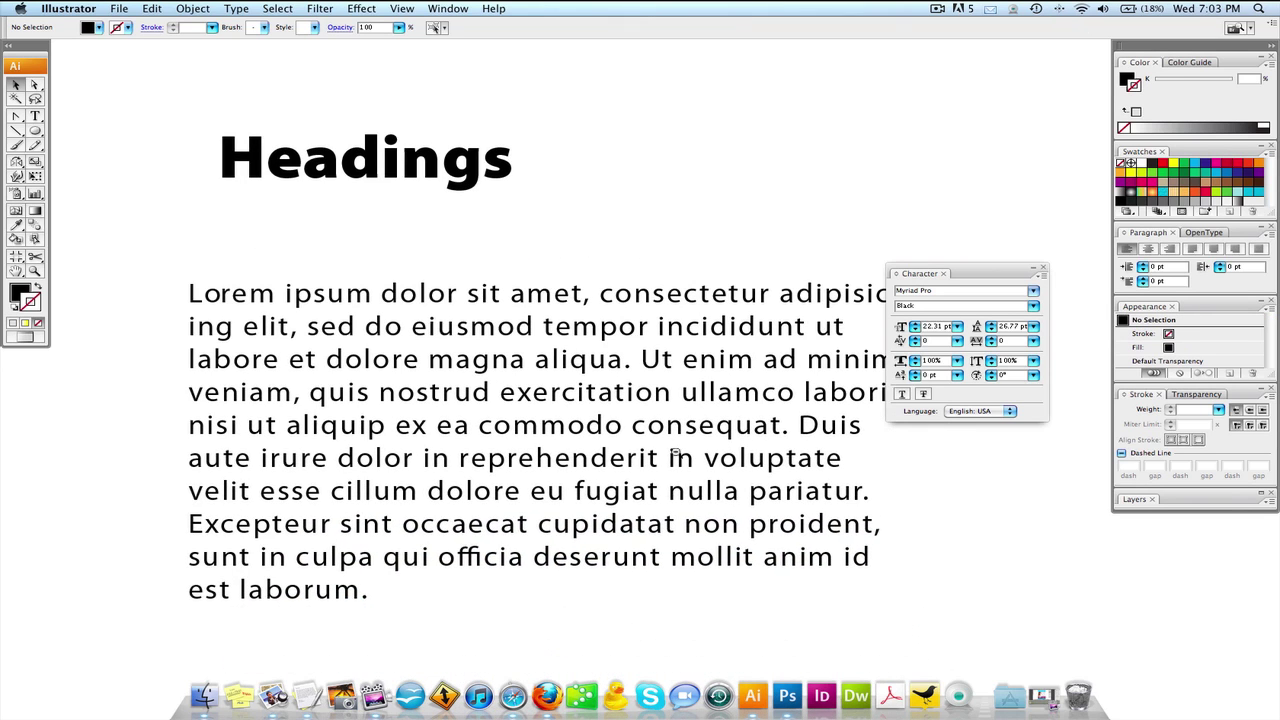
pyautogui.hscroll(2, 676, 457)
# - Select the body text and dock the Character panel beside the Paragraph panel
pyautogui.click(671, 364)
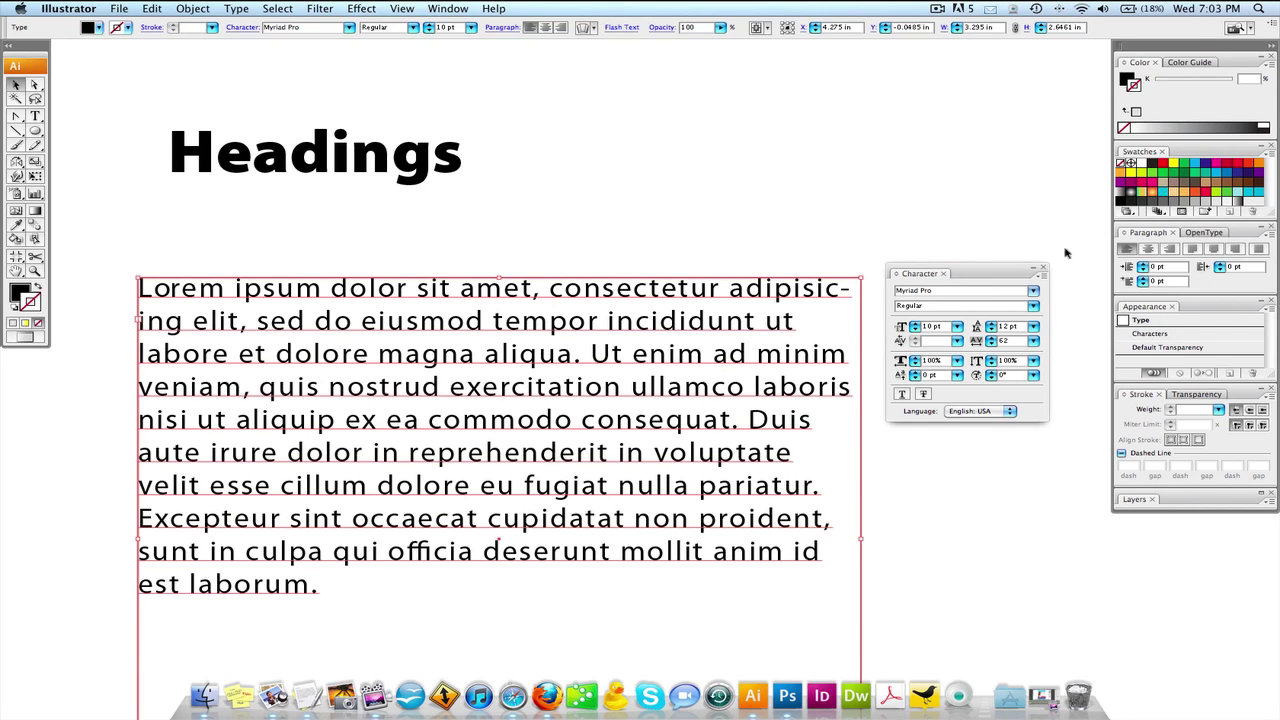
pyautogui.moveTo(1003, 273); pyautogui.dragTo(1200, 237)
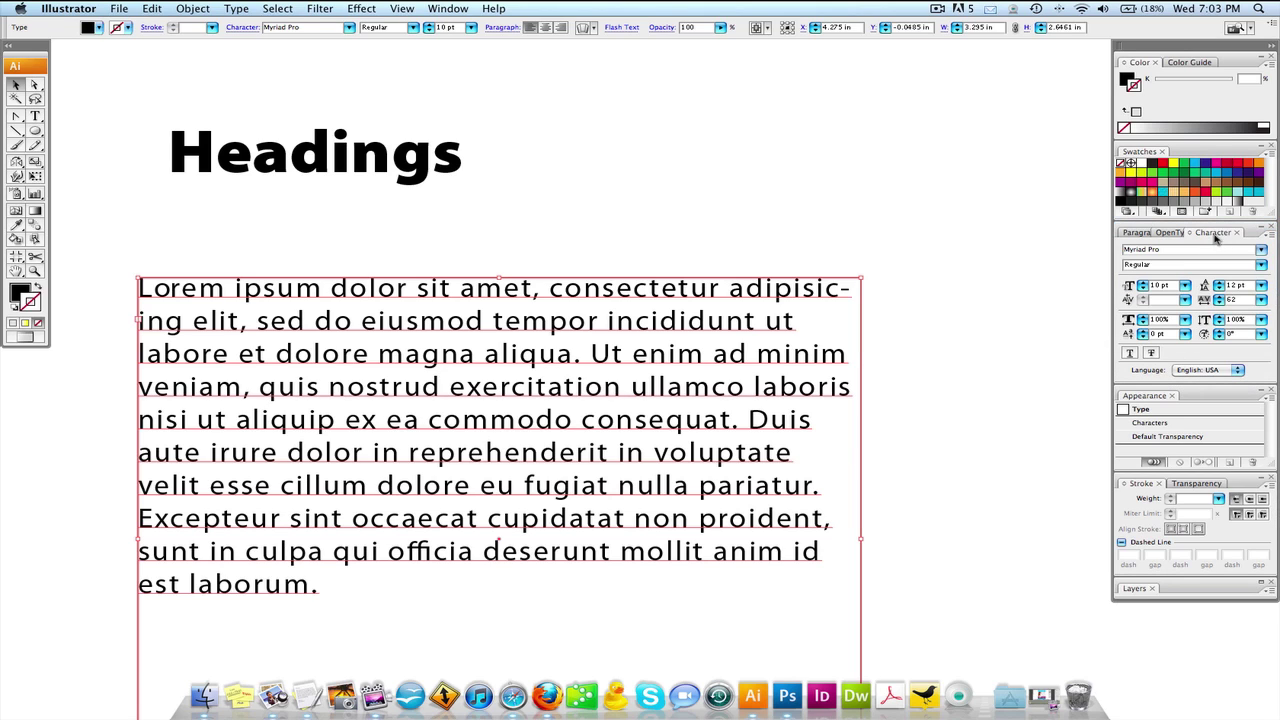
pyautogui.click(1140, 232)
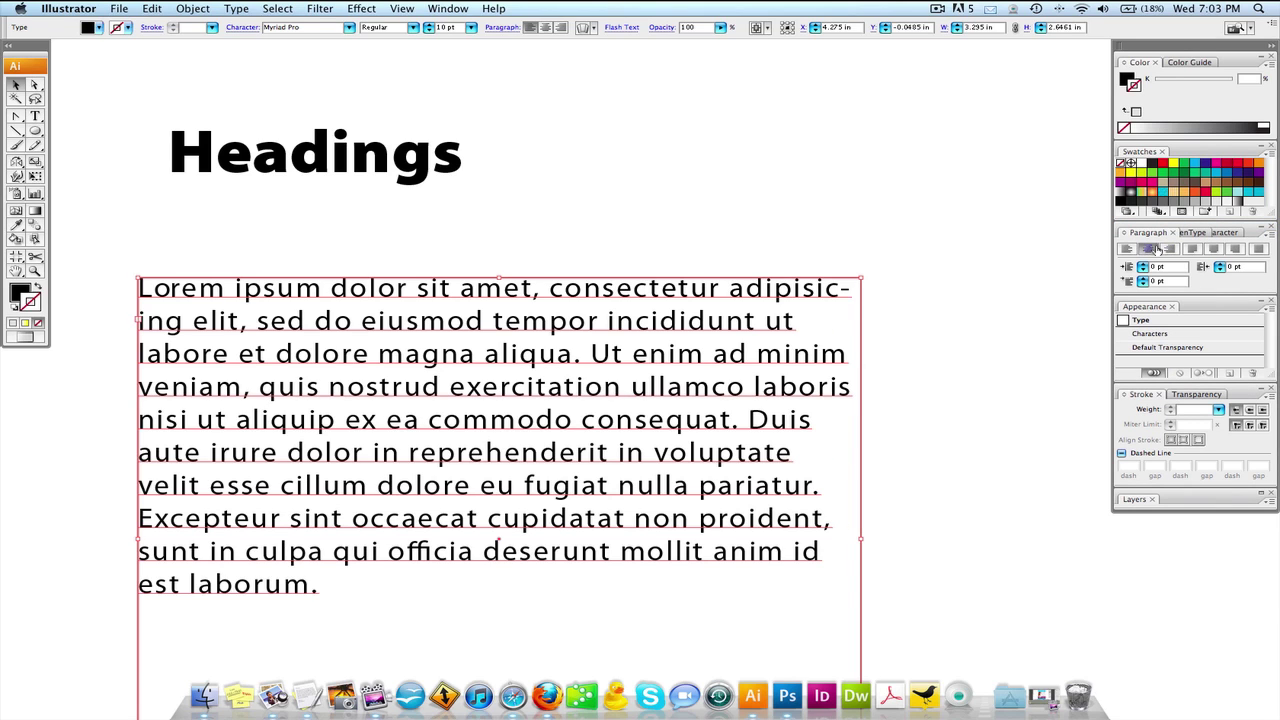
# - Try the alignment options and settle on Justify All Lines for the body text
pyautogui.click(1150, 249)
pyautogui.click(1169, 249)
pyautogui.click(1189, 249)
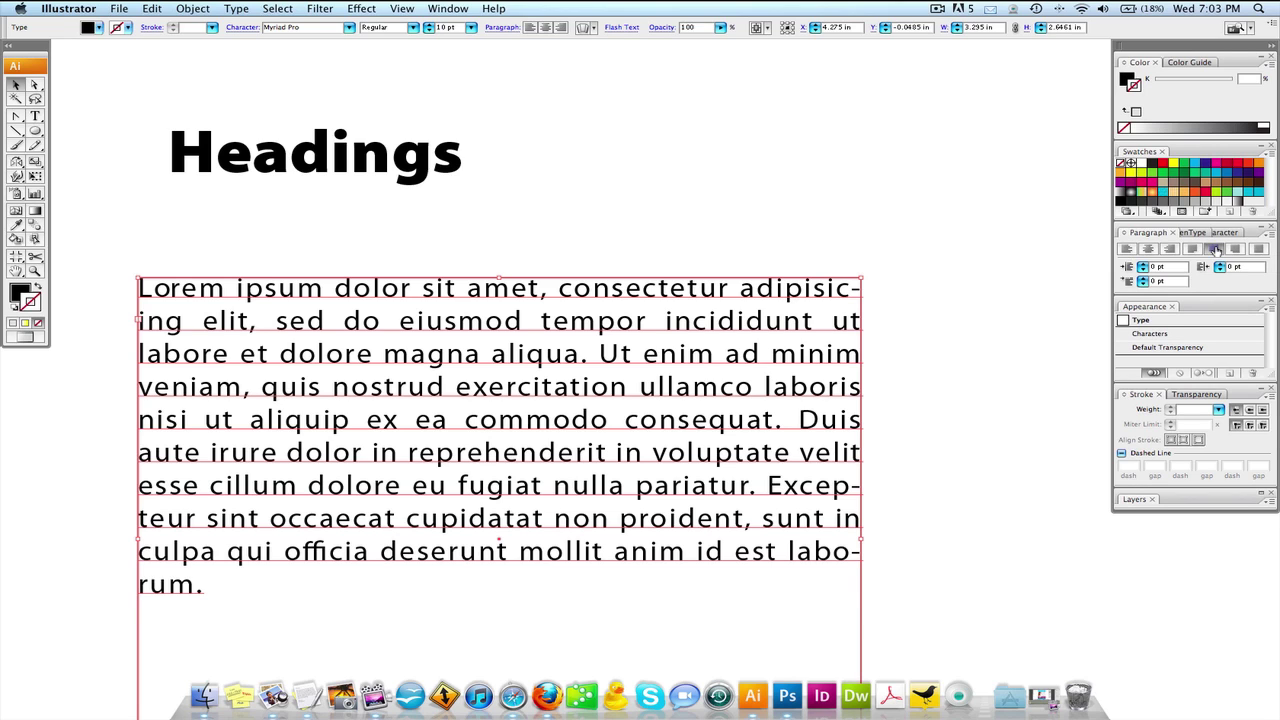
pyautogui.click(1215, 249)
pyautogui.click(1236, 249)
pyautogui.click(1258, 249)
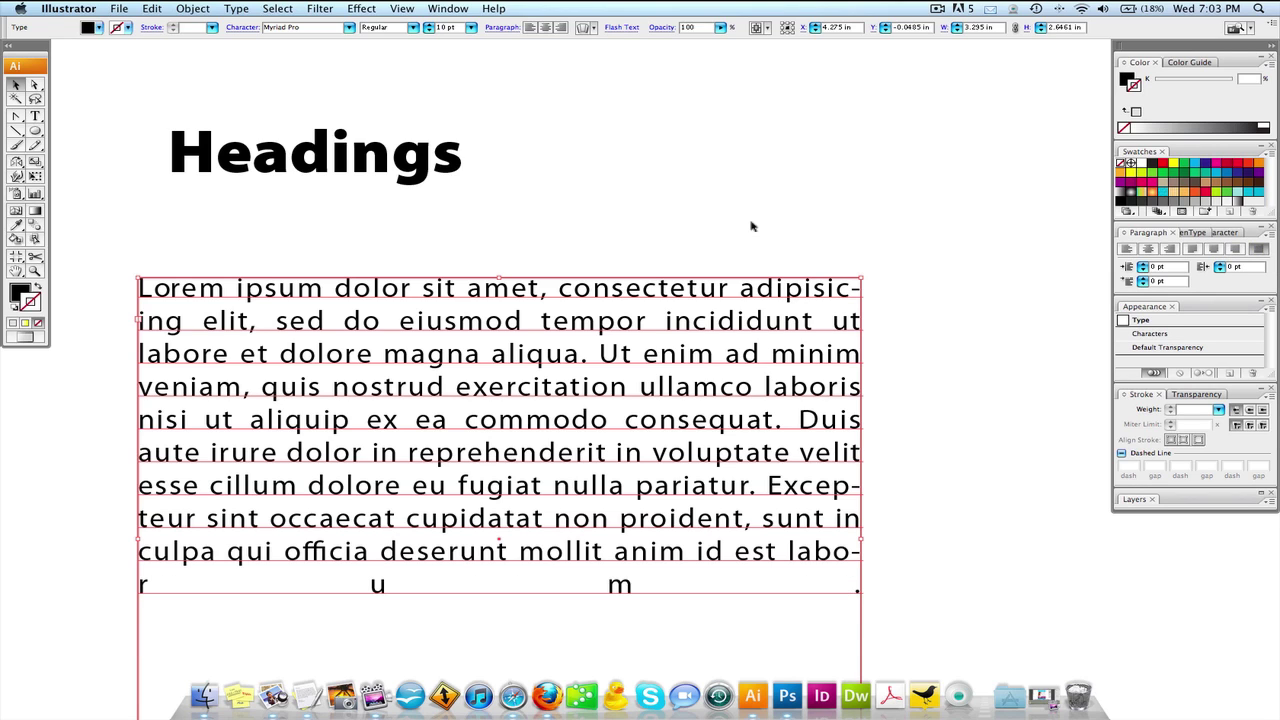
pyautogui.scroll(-3, 790, 245)
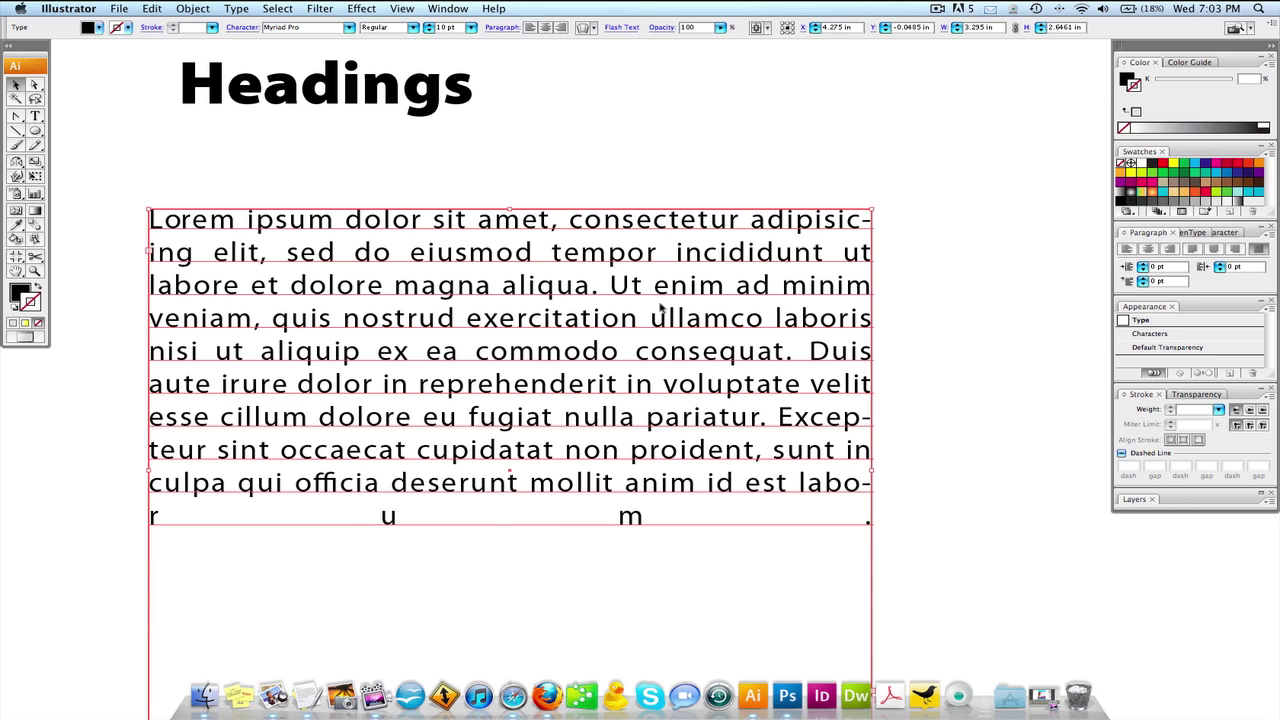
pyautogui.scroll(-3, 790, 153)
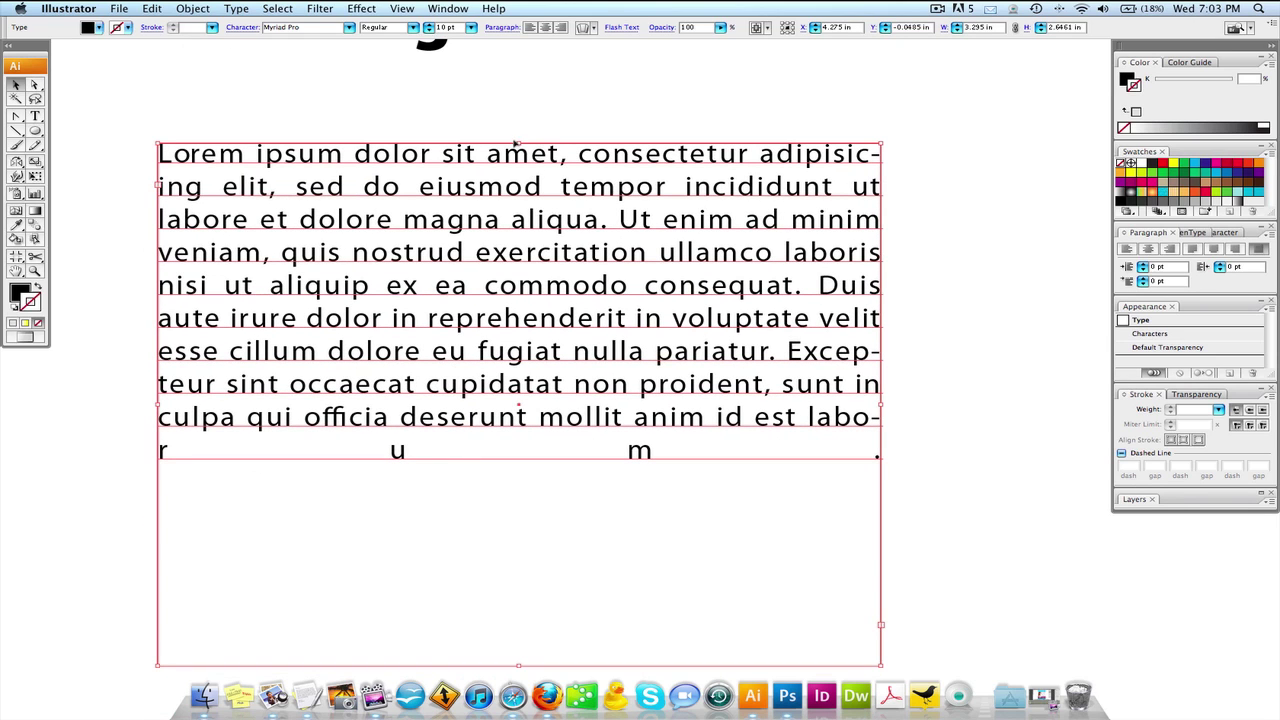
pyautogui.scroll(3, 518, 300)
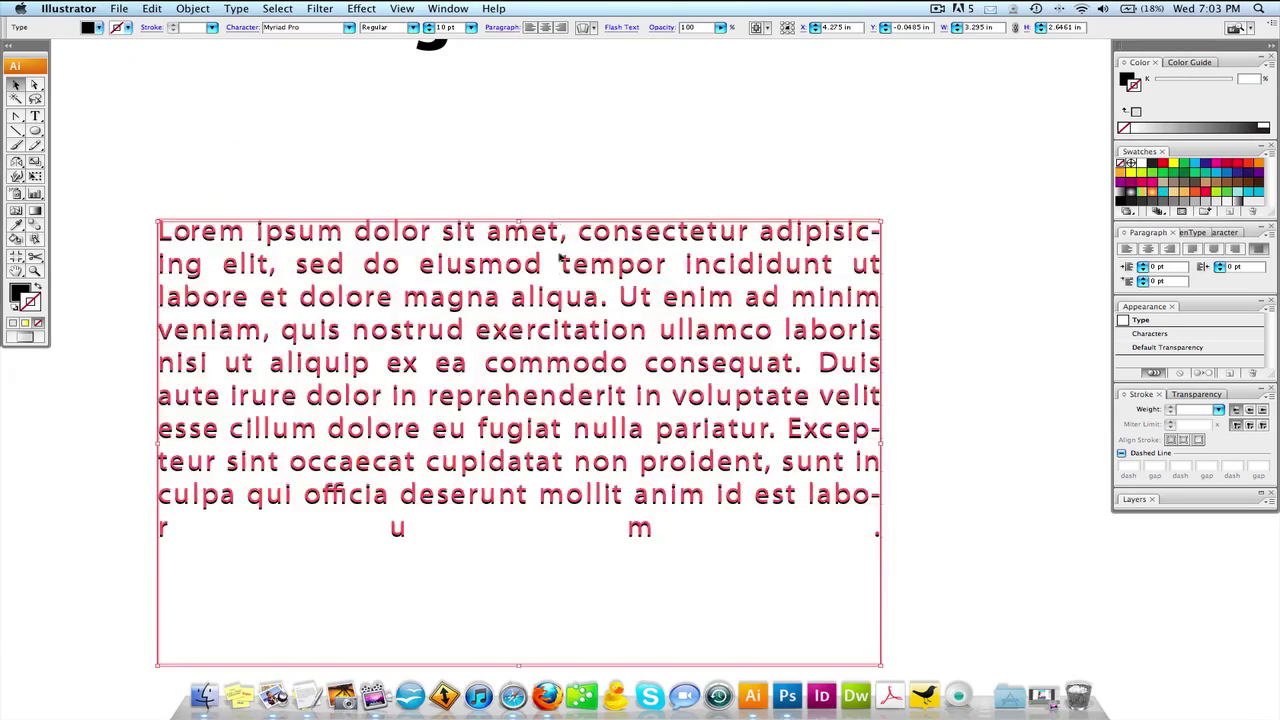
pyautogui.scroll(-3, 518, 300)
pyautogui.press('super+shift+a')
pyautogui.scroll(3, 797, 240)
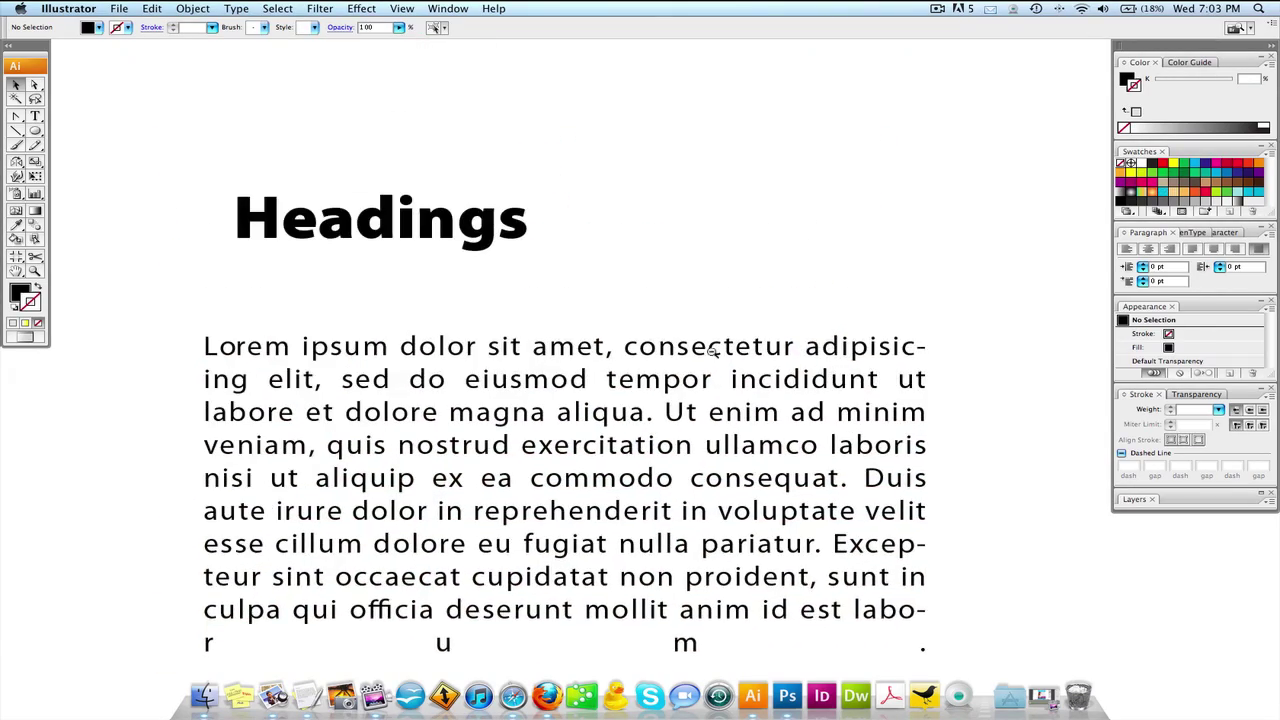
pyautogui.press('super+minus')
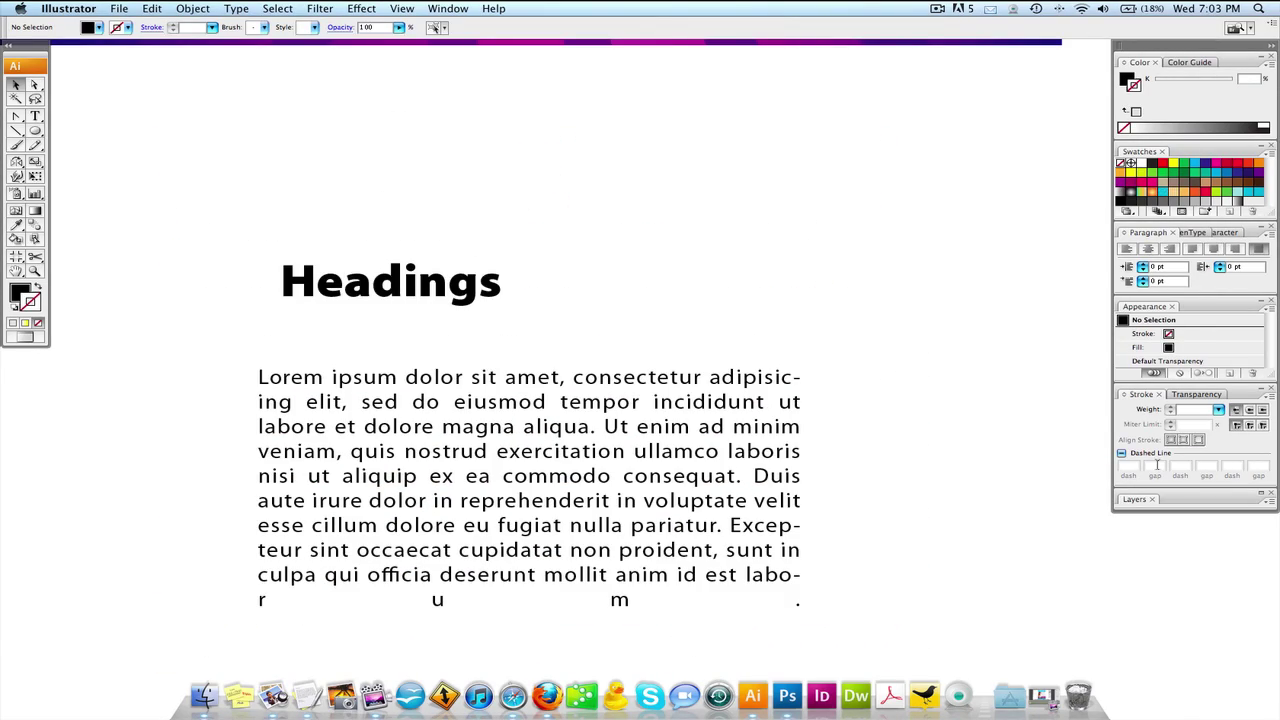
# - Open the Character panel from the Window > Type menu and select the Headings title
pyautogui.click(448, 8)
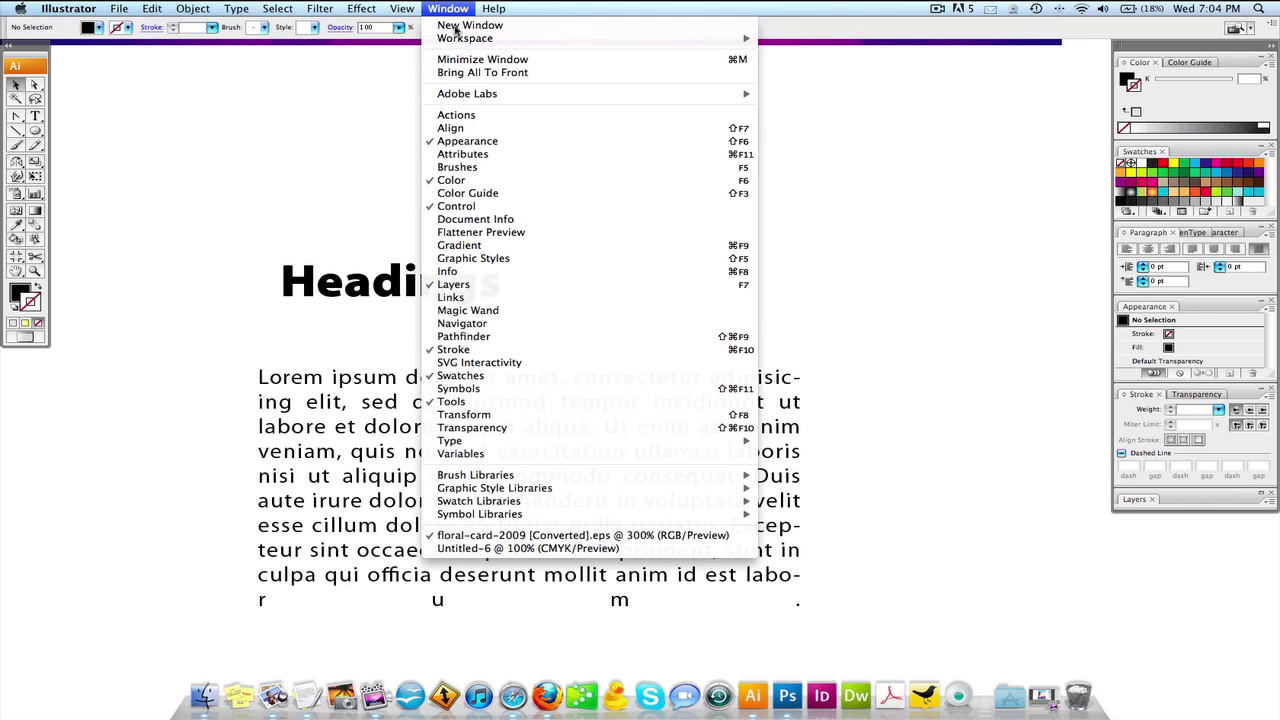
pyautogui.moveTo(658, 445)
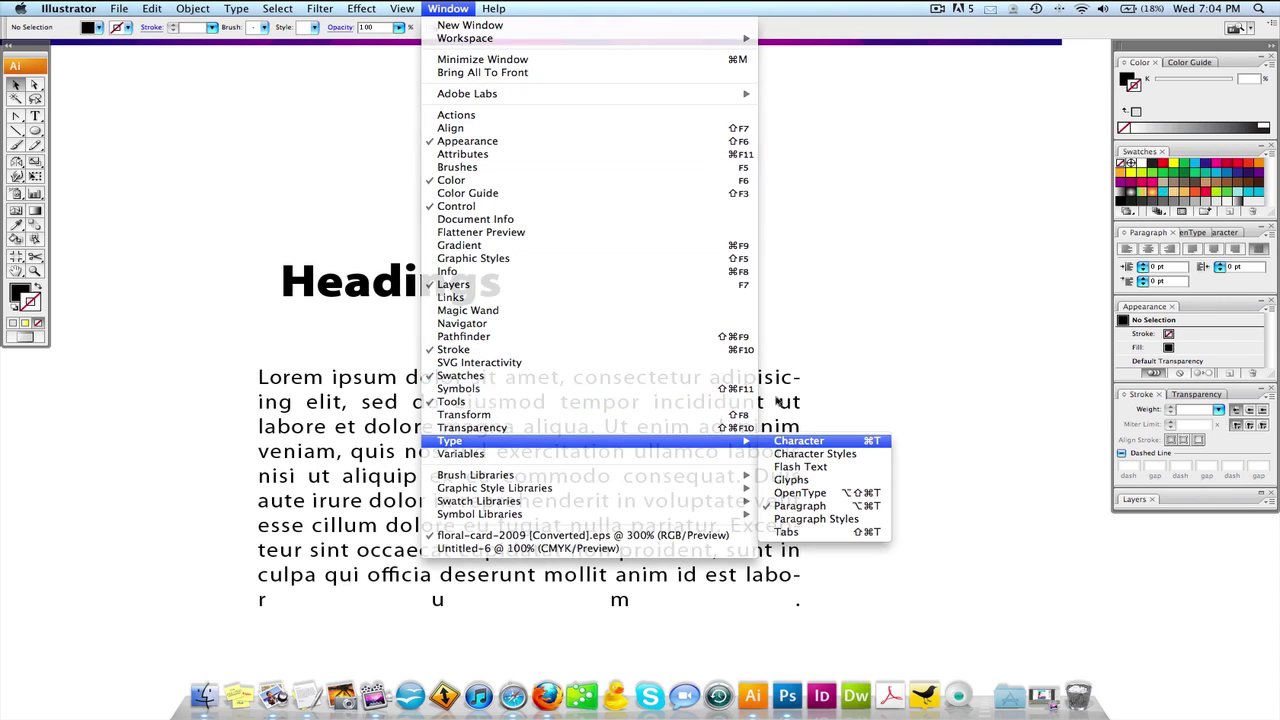
pyautogui.click(798, 441)
pyautogui.click(470, 282)
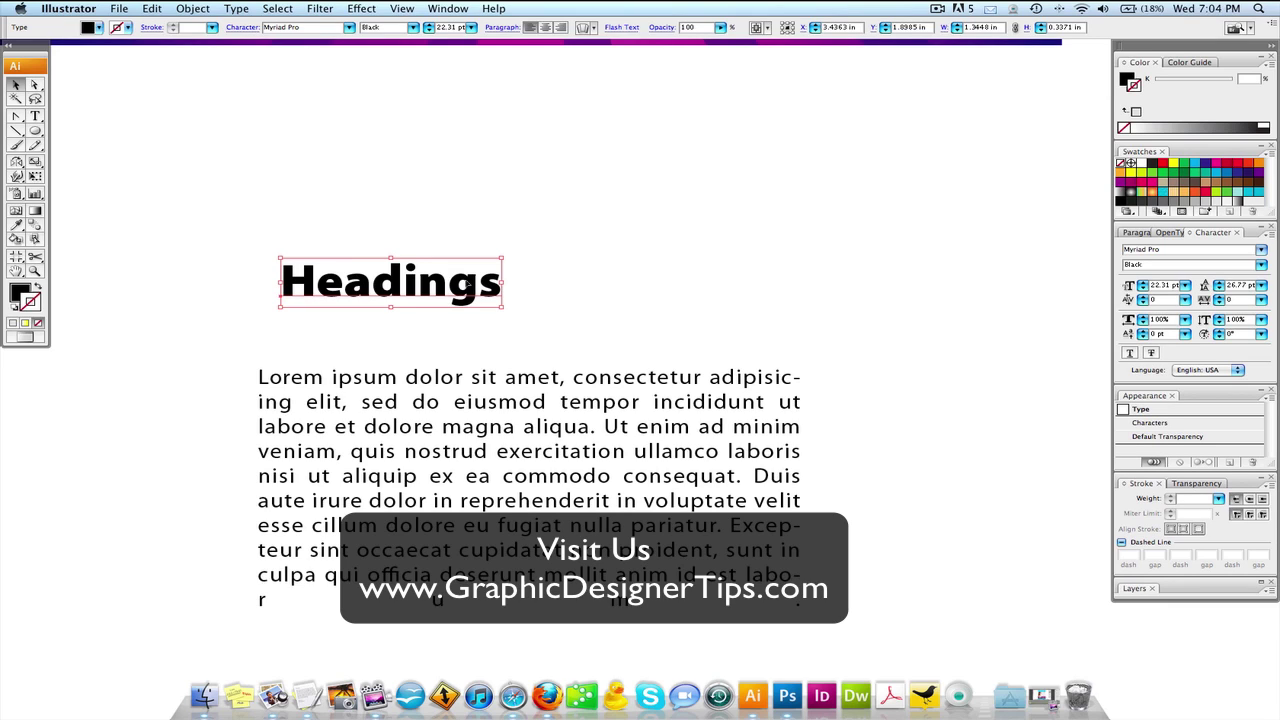
# - Convert Headings to outlines, fill it red and scale it to nearly double
pyautogui.click(246, 7)
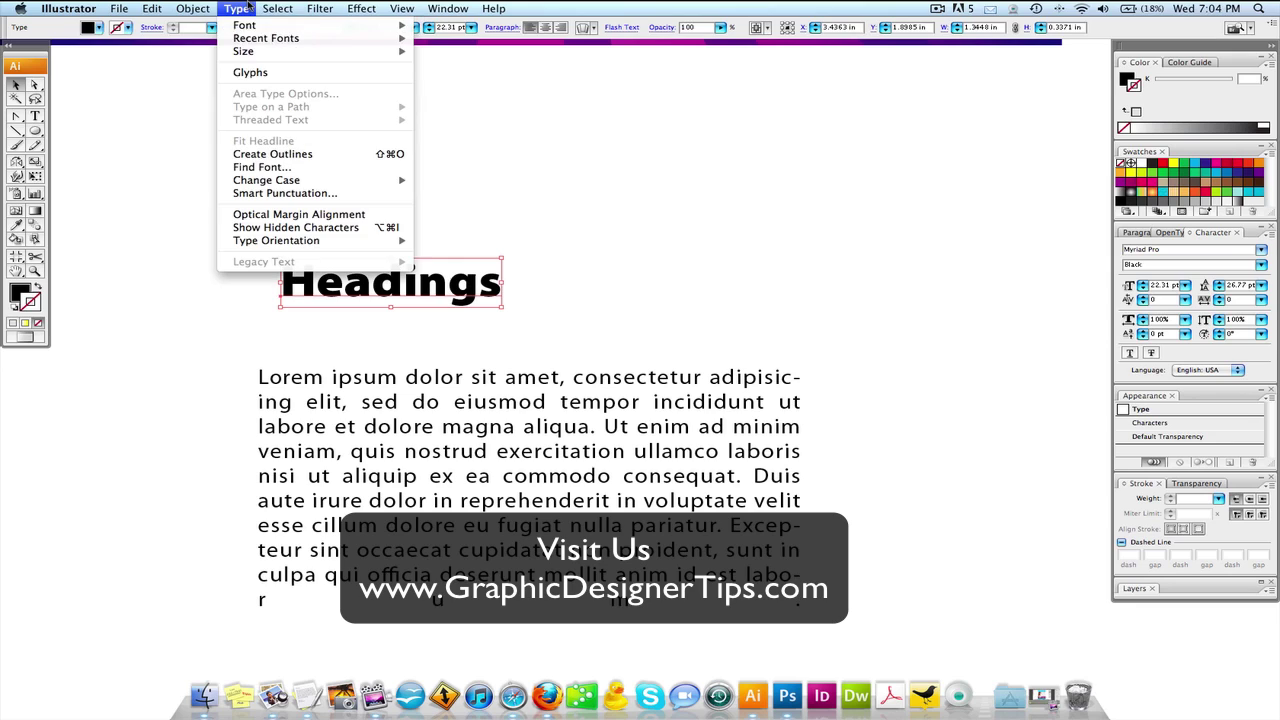
pyautogui.click(245, 155)
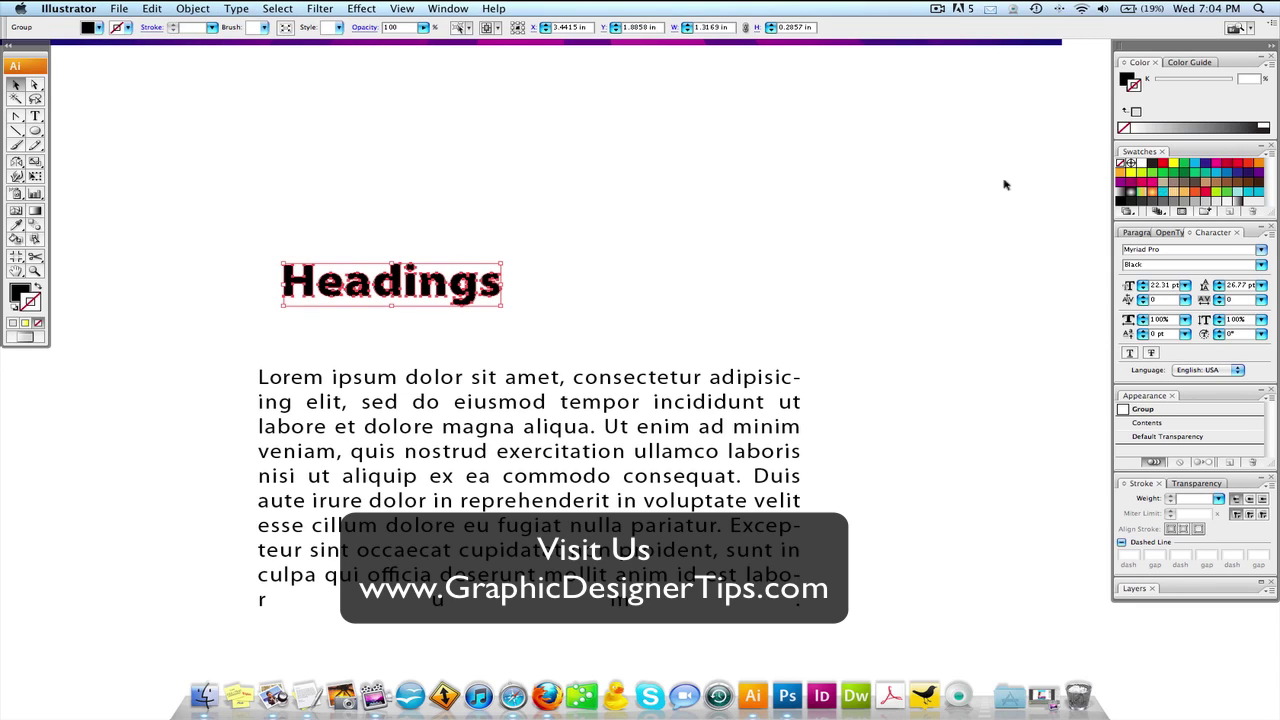
pyautogui.click(1162, 165)
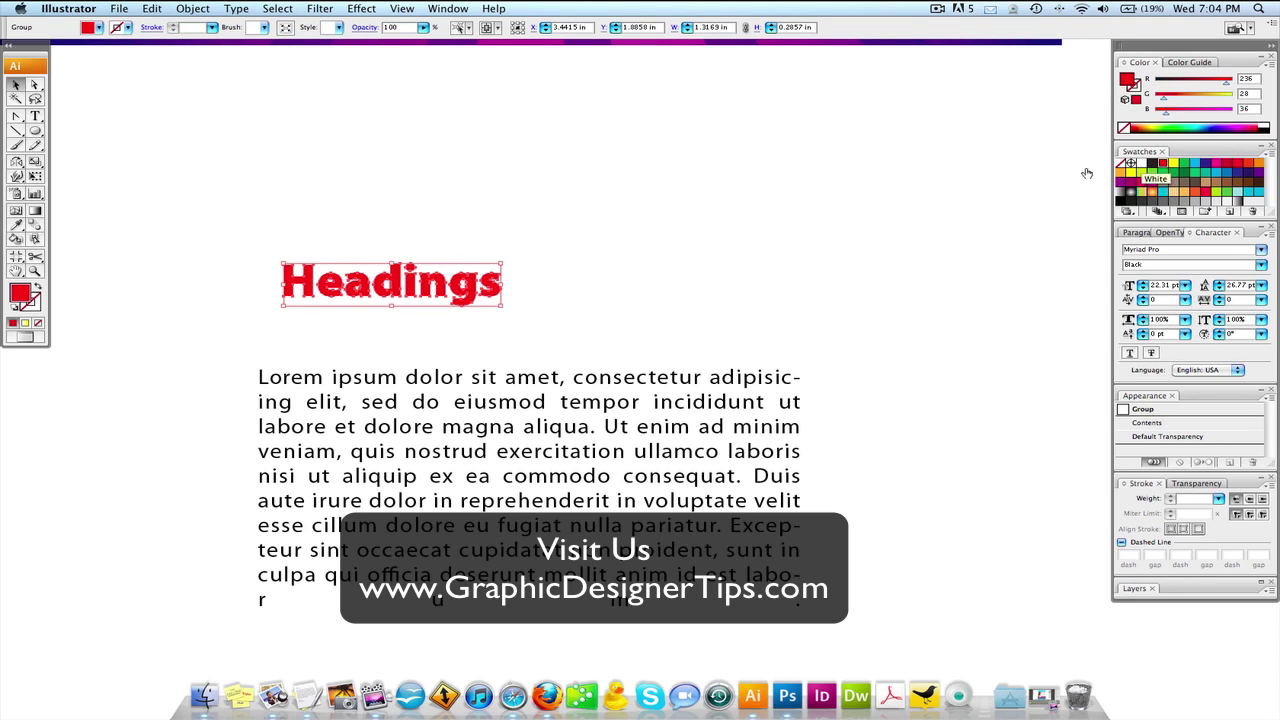
pyautogui.moveTo(503, 261); pyautogui.dragTo(853, 217)
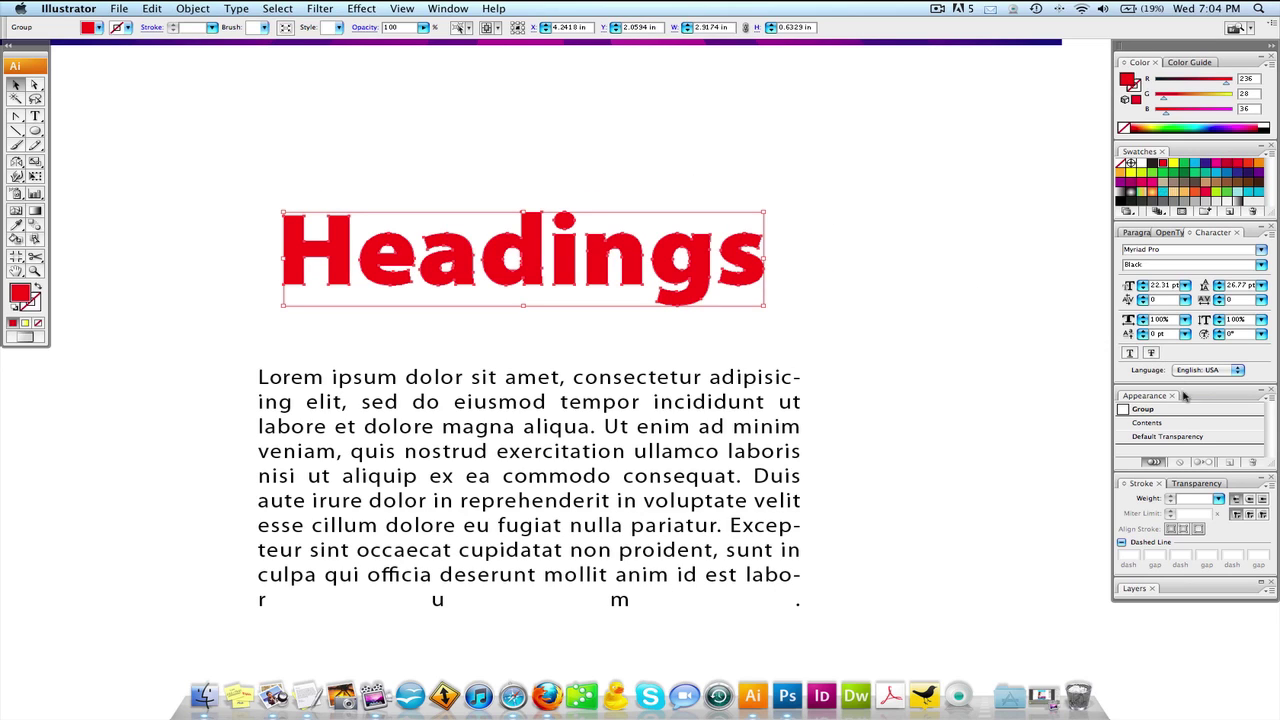
# - Fill Headings with the yellow gradient running vertically at -90°
pyautogui.click(447, 8)
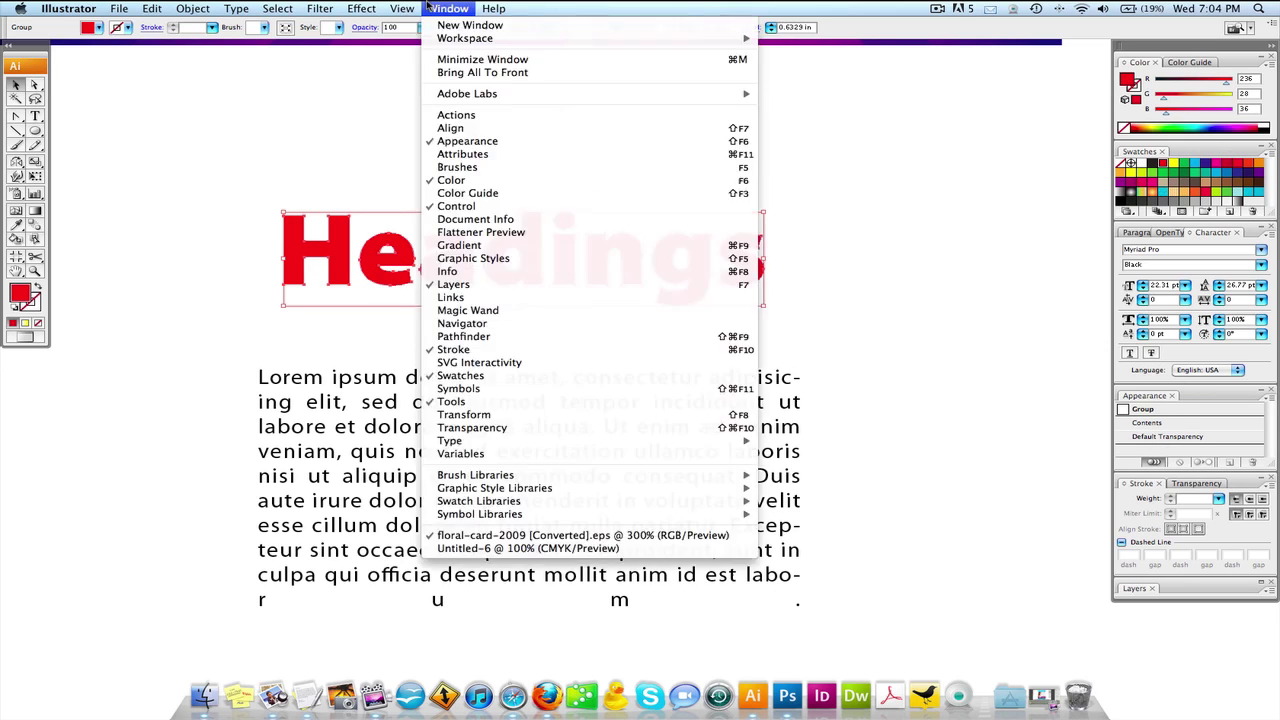
pyautogui.click(495, 245)
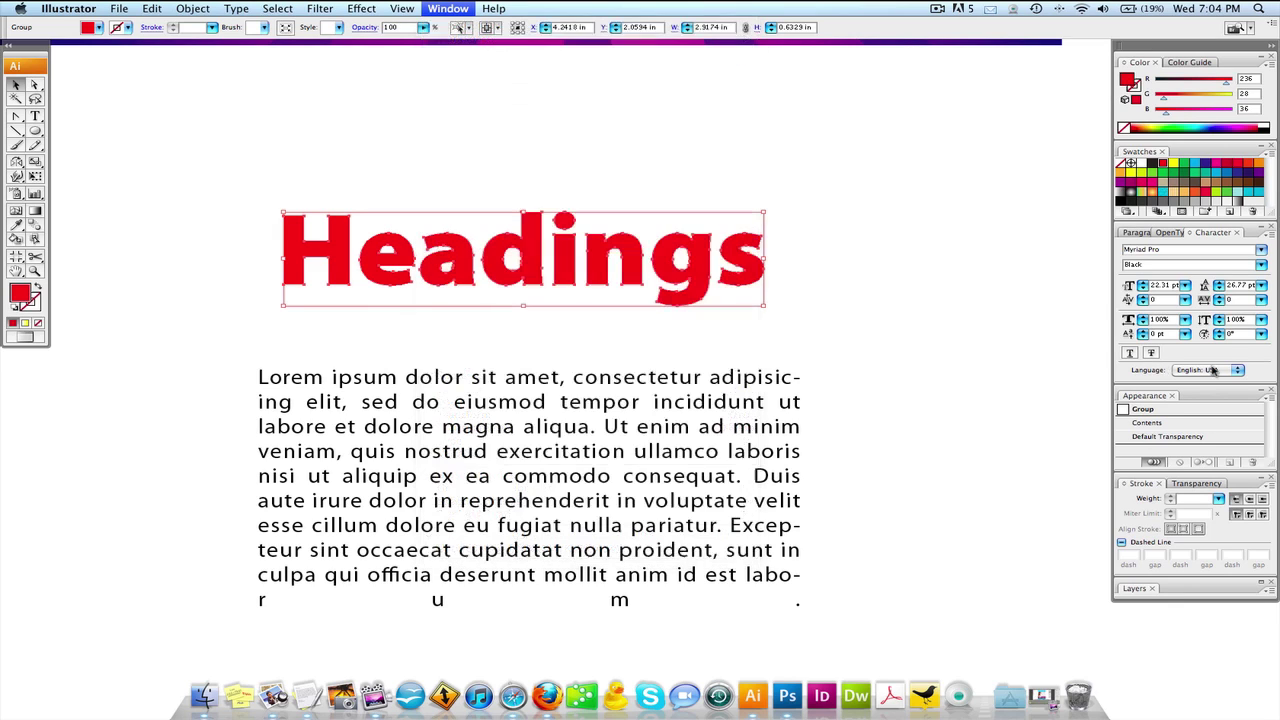
pyautogui.click(1176, 323)
pyautogui.click(34, 211)
pyautogui.moveTo(342, 218); pyautogui.dragTo(342, 284)
pyautogui.click(15, 84)
pyautogui.click(200, 286)
# - Give the outlined Headings a 1 pt black stroke while keeping the gradient fill
pyautogui.click(290, 262)
pyautogui.click(13, 311)
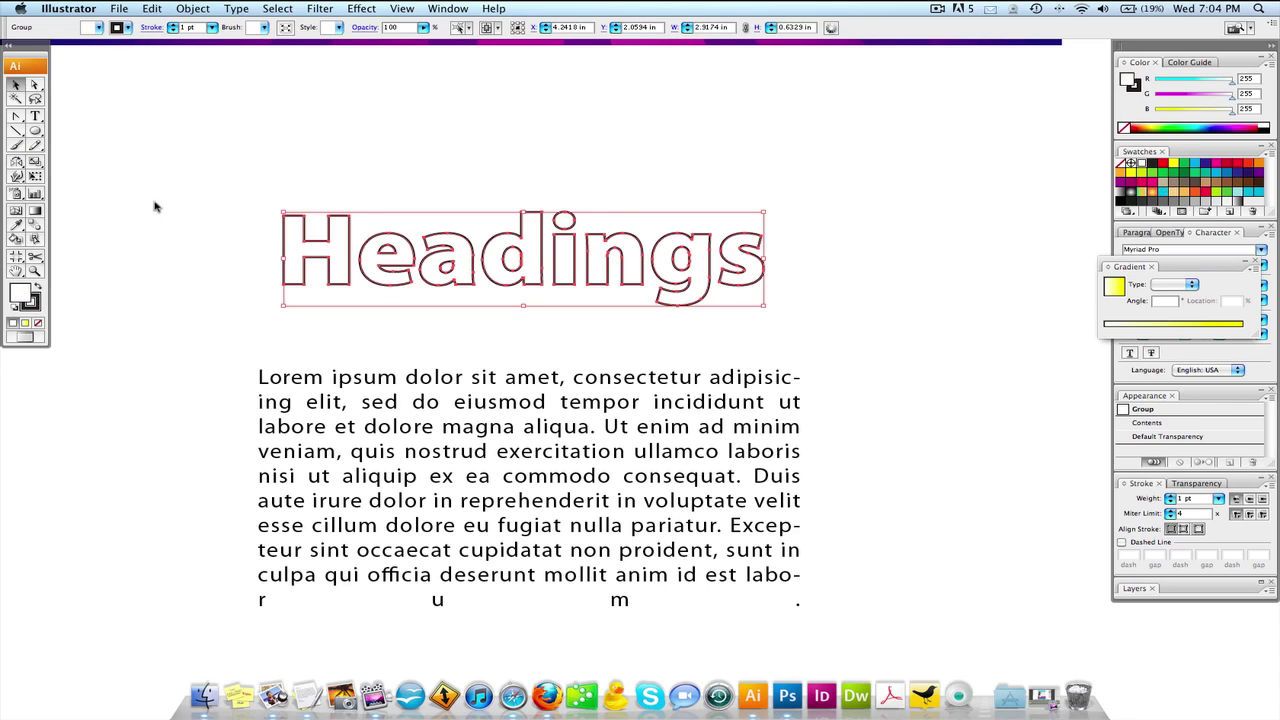
pyautogui.click(160, 204)
pyautogui.click(297, 244)
pyautogui.press('super+z')
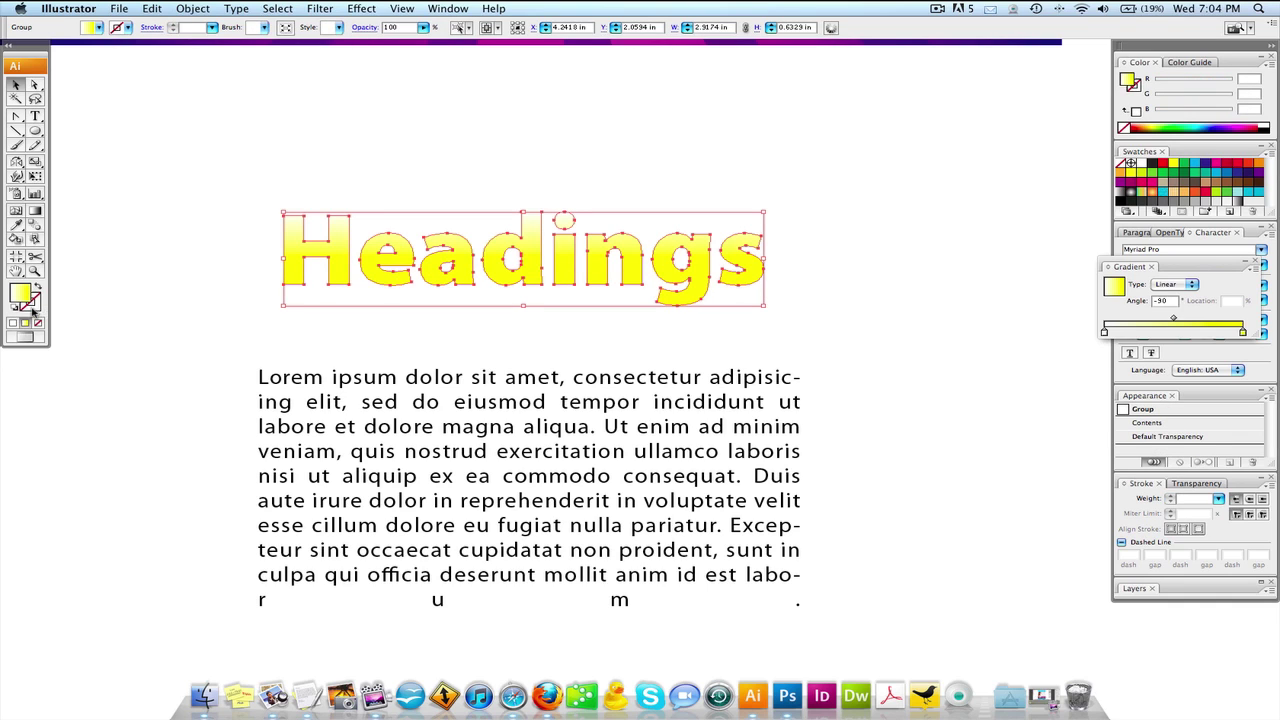
pyautogui.click(1152, 163)
pyautogui.click(300, 167)
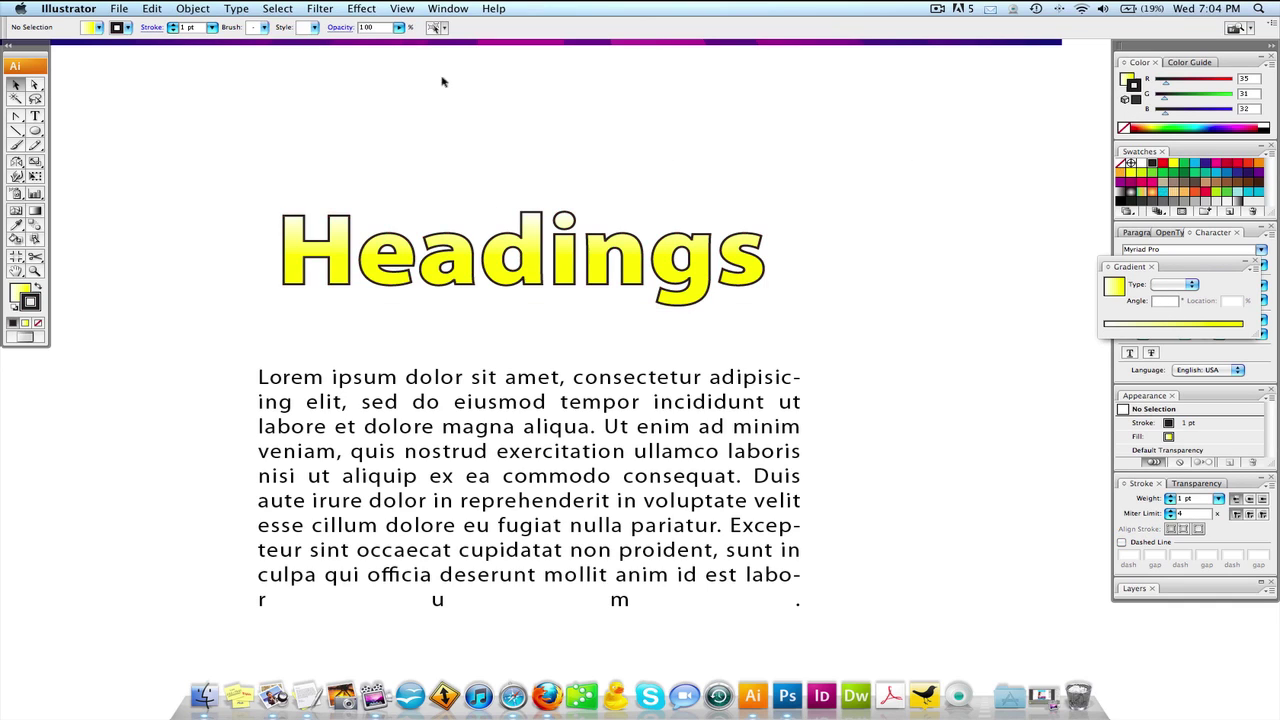
pyautogui.click(320, 8)
pyautogui.click(266, 246)
# - Apply Effect > Drop Shadow to the Headings group, then deselect it to view the whole page
pyautogui.click(300, 248)
pyautogui.click(361, 8)
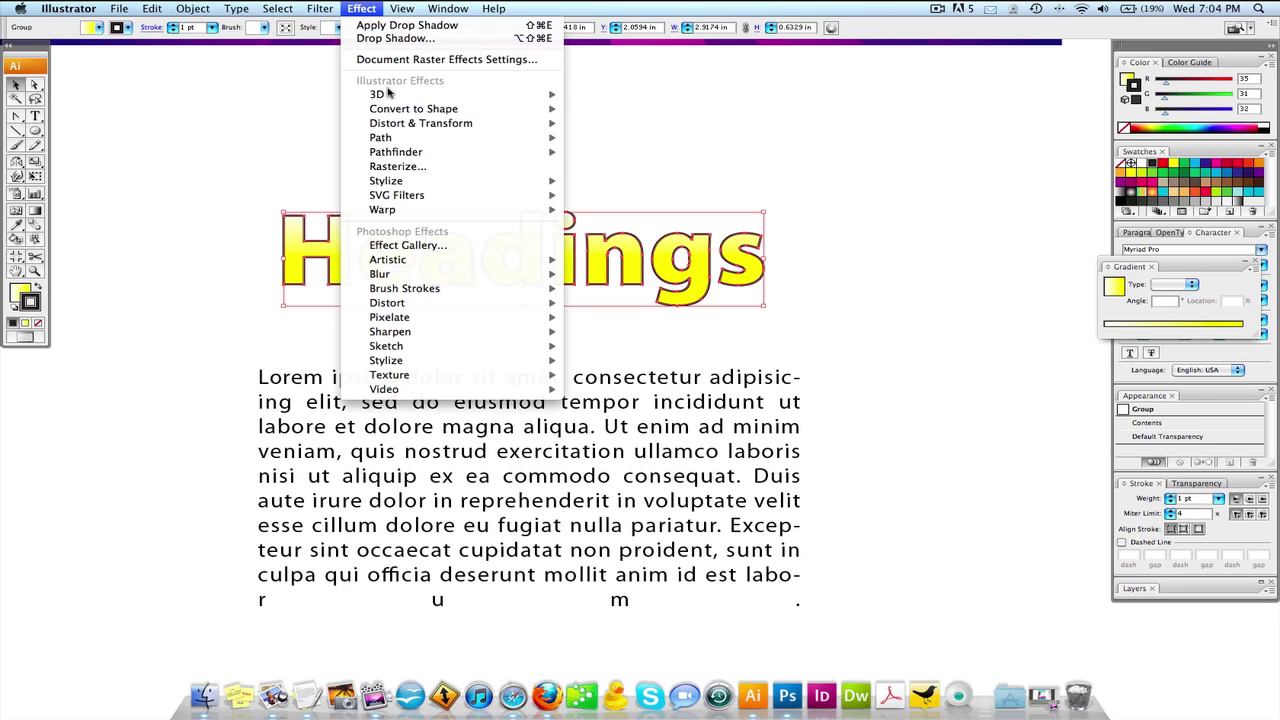
pyautogui.click(659, 144)
pyautogui.click(643, 317)
pyautogui.press('super+minus')
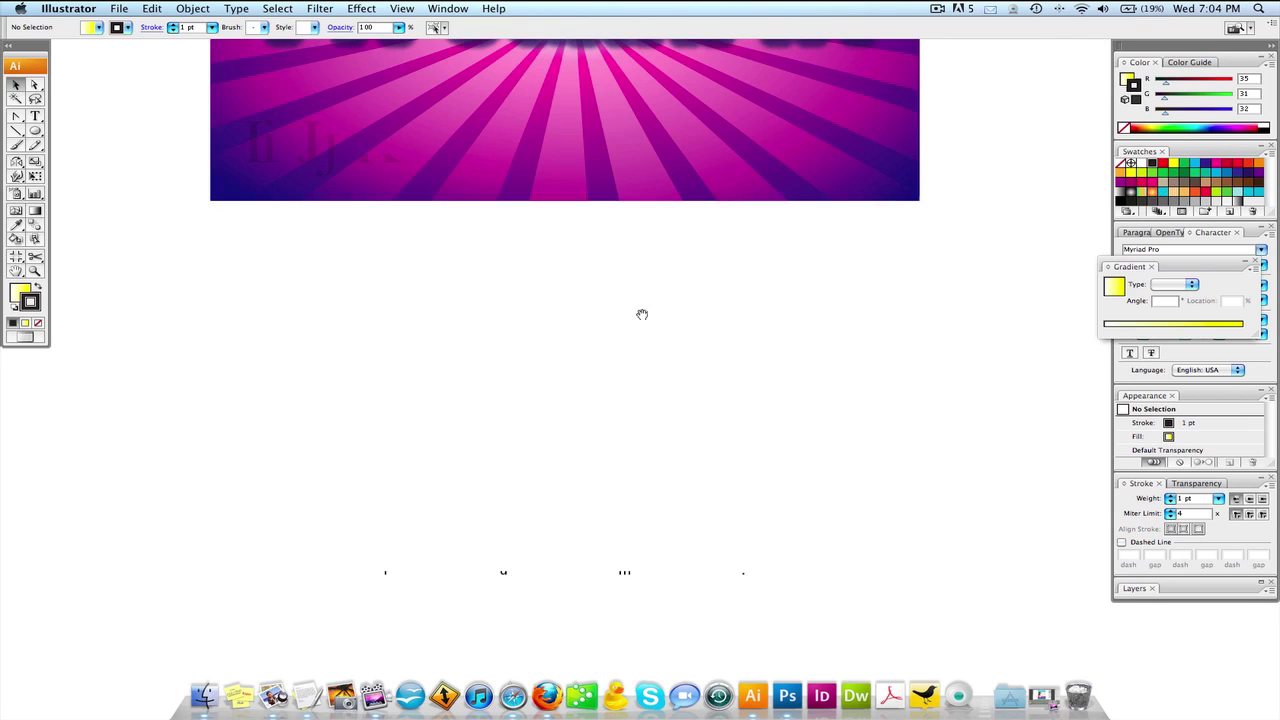